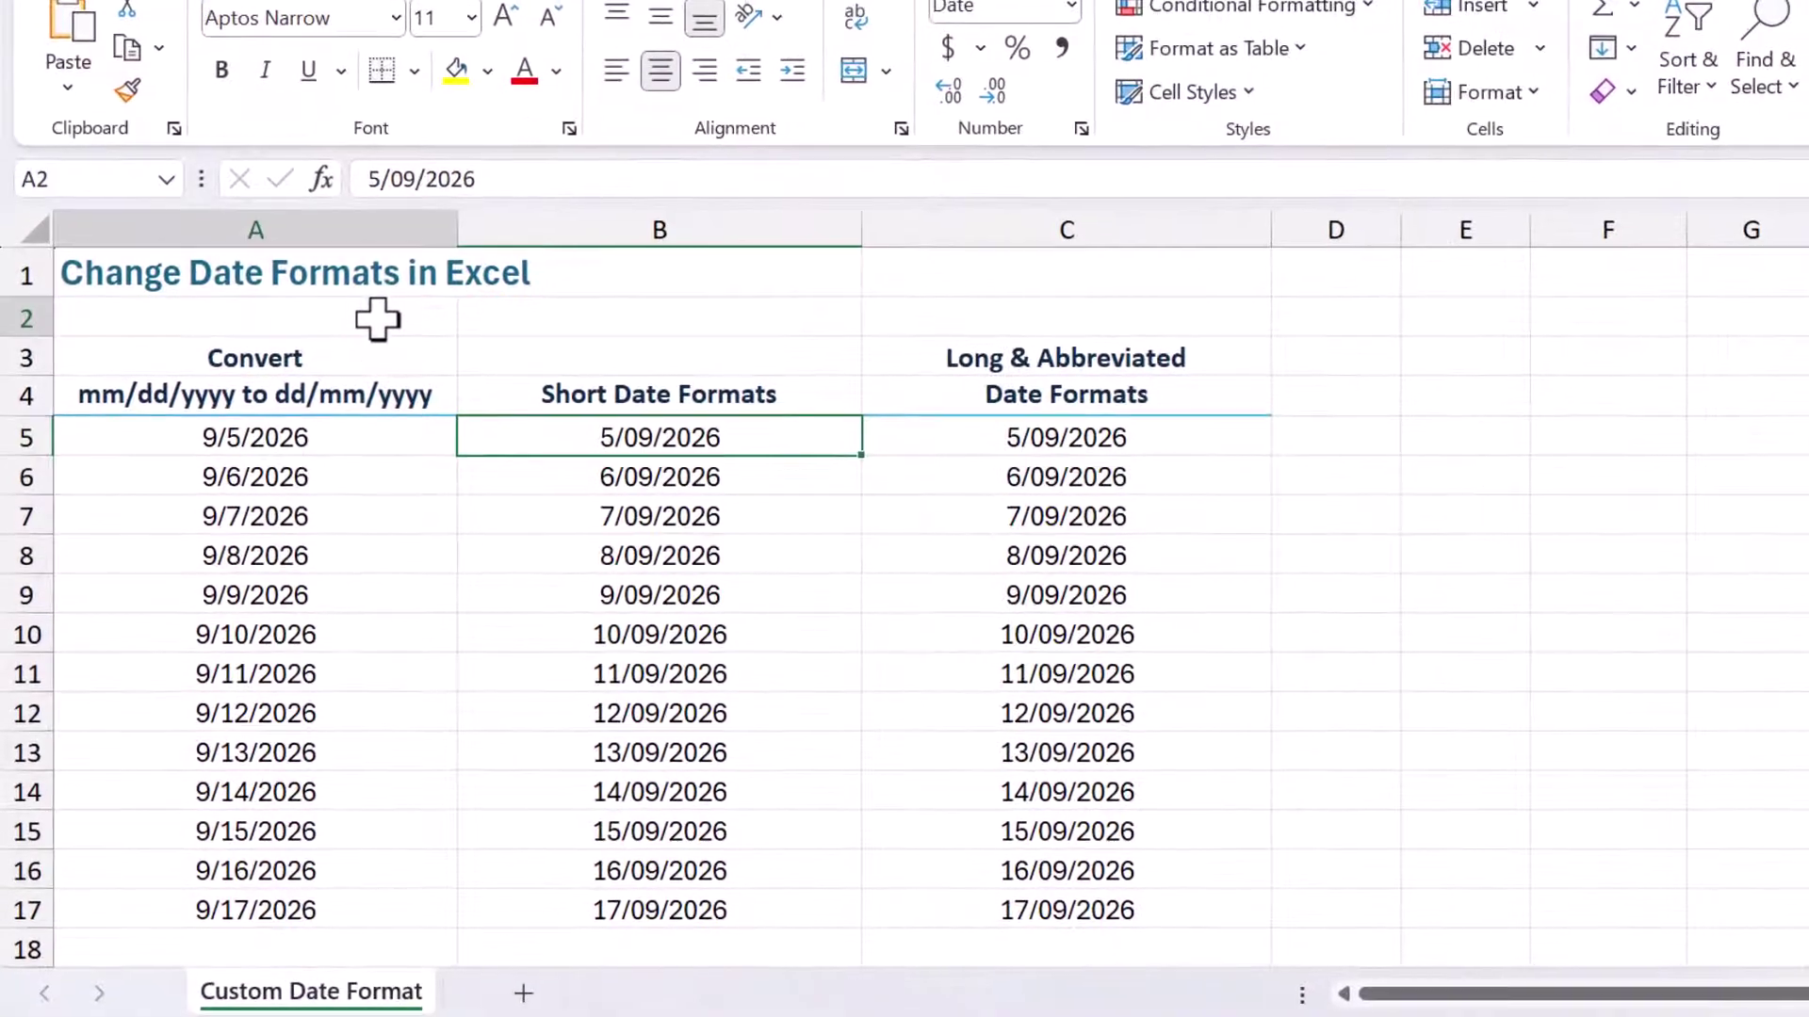
- Enter the date 22/05/2026 in cell A2, just below the title
left_click(377, 320)
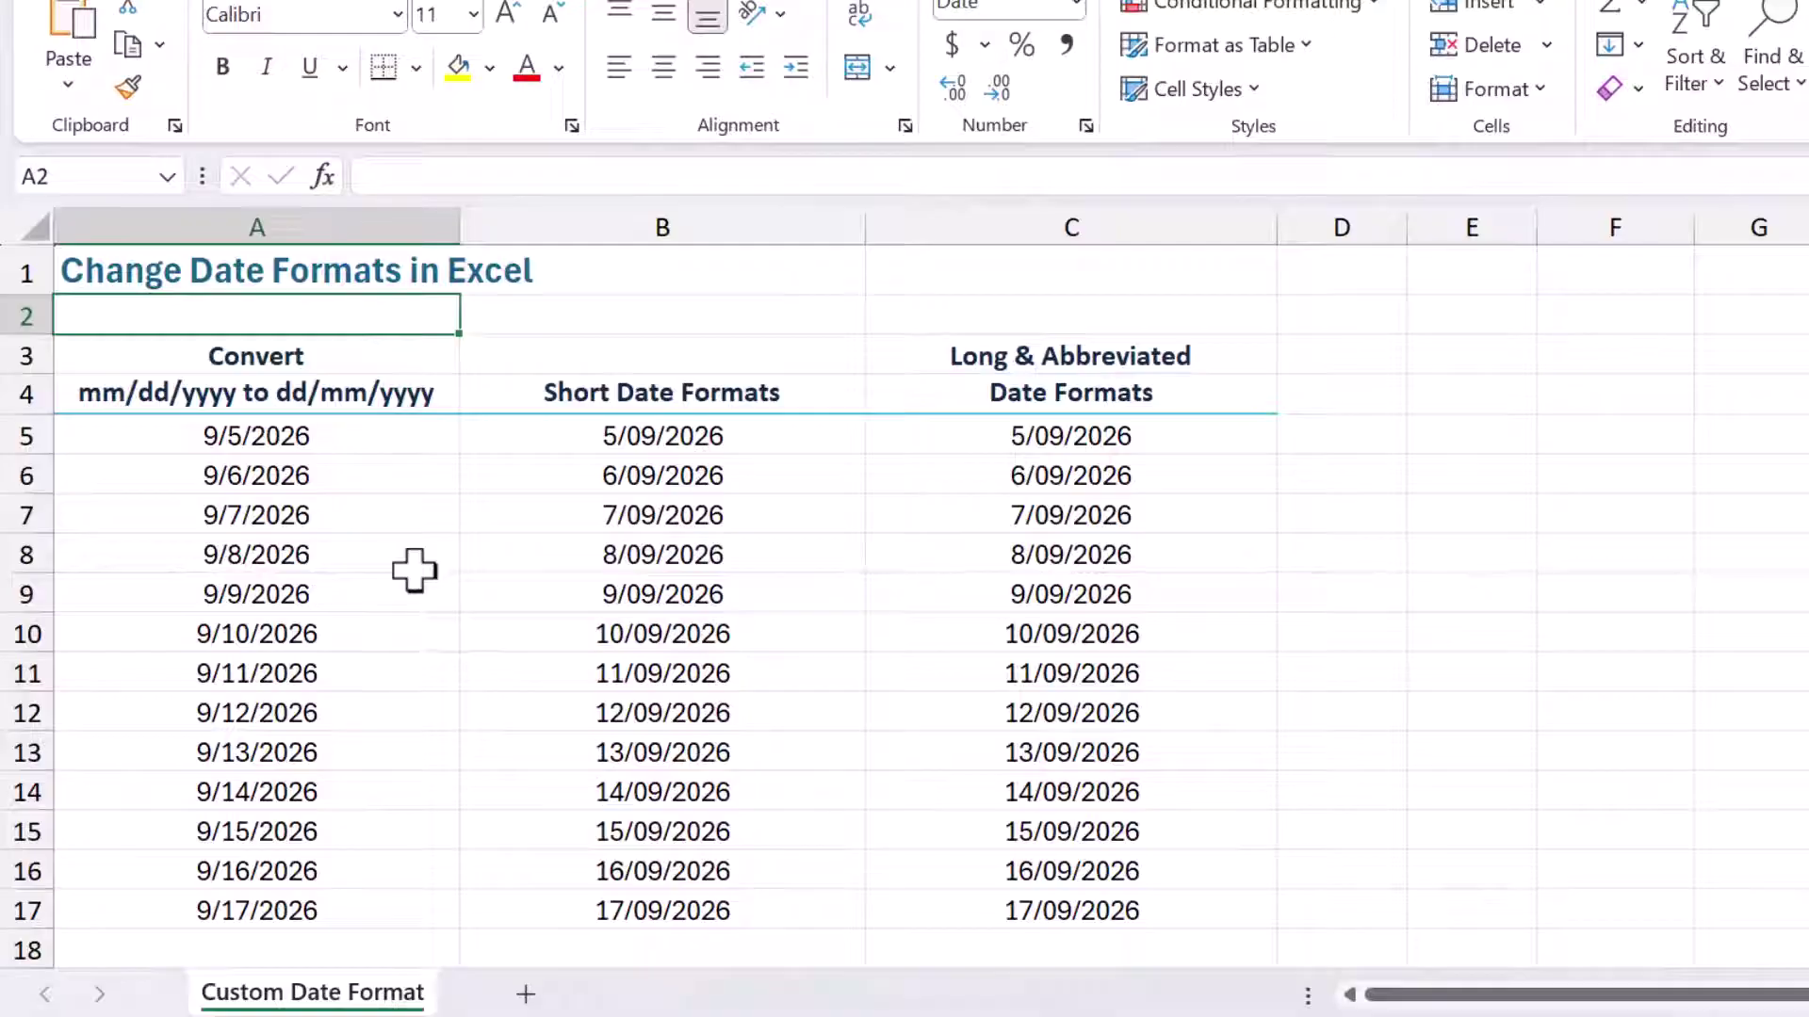
type("22/05/")
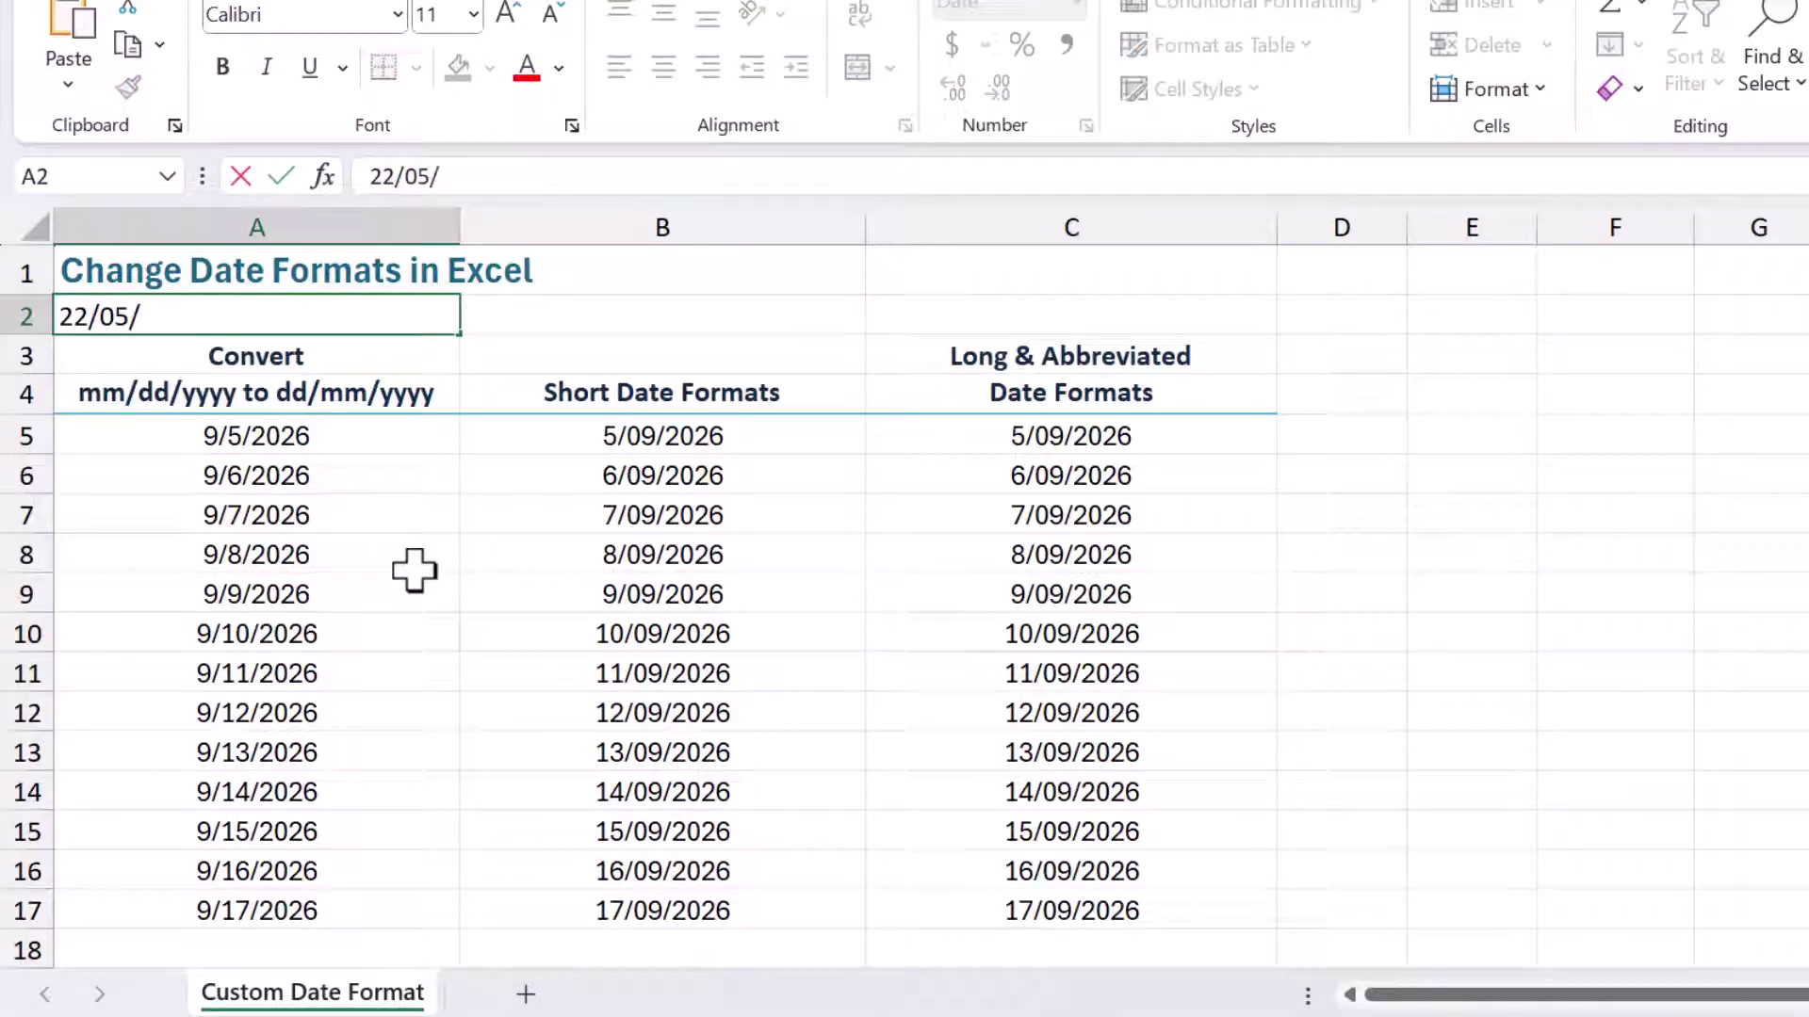
type("2026")
key("Return")
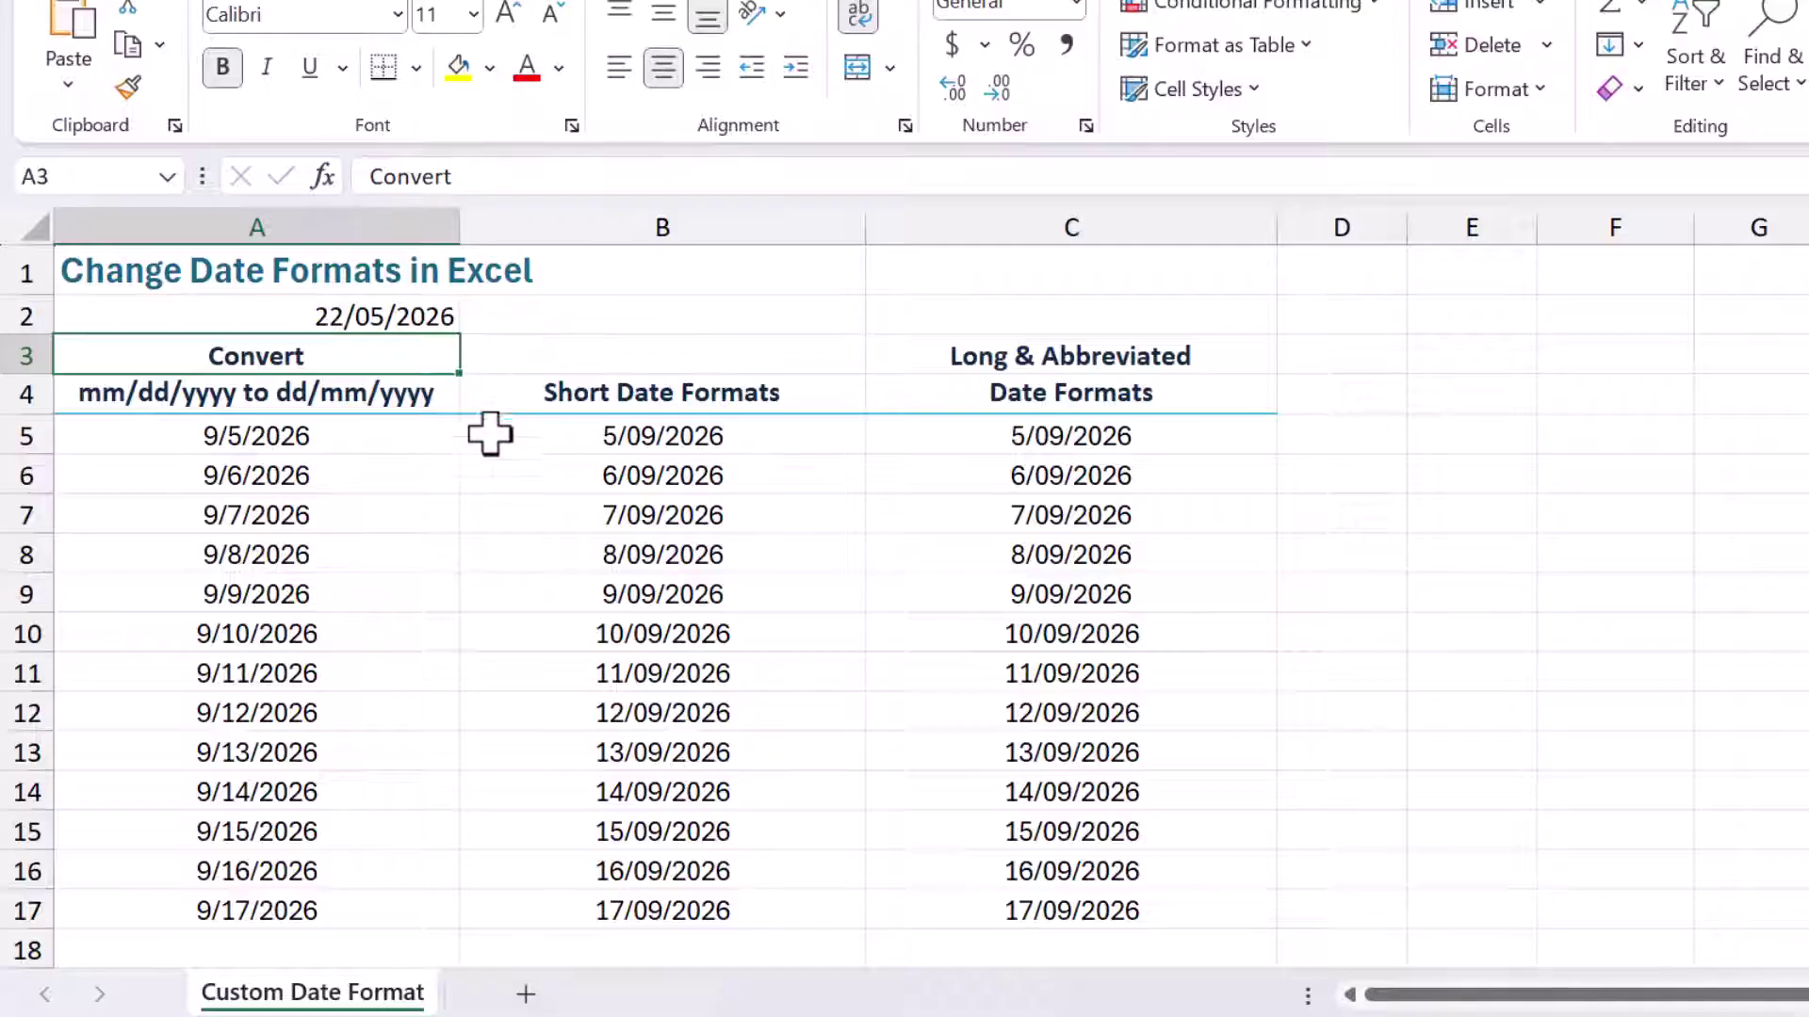
- Select the column A dates A5:A17 and open their Format Cells date options
left_click(324, 451)
left_click_drag(324, 459, 295, 913)
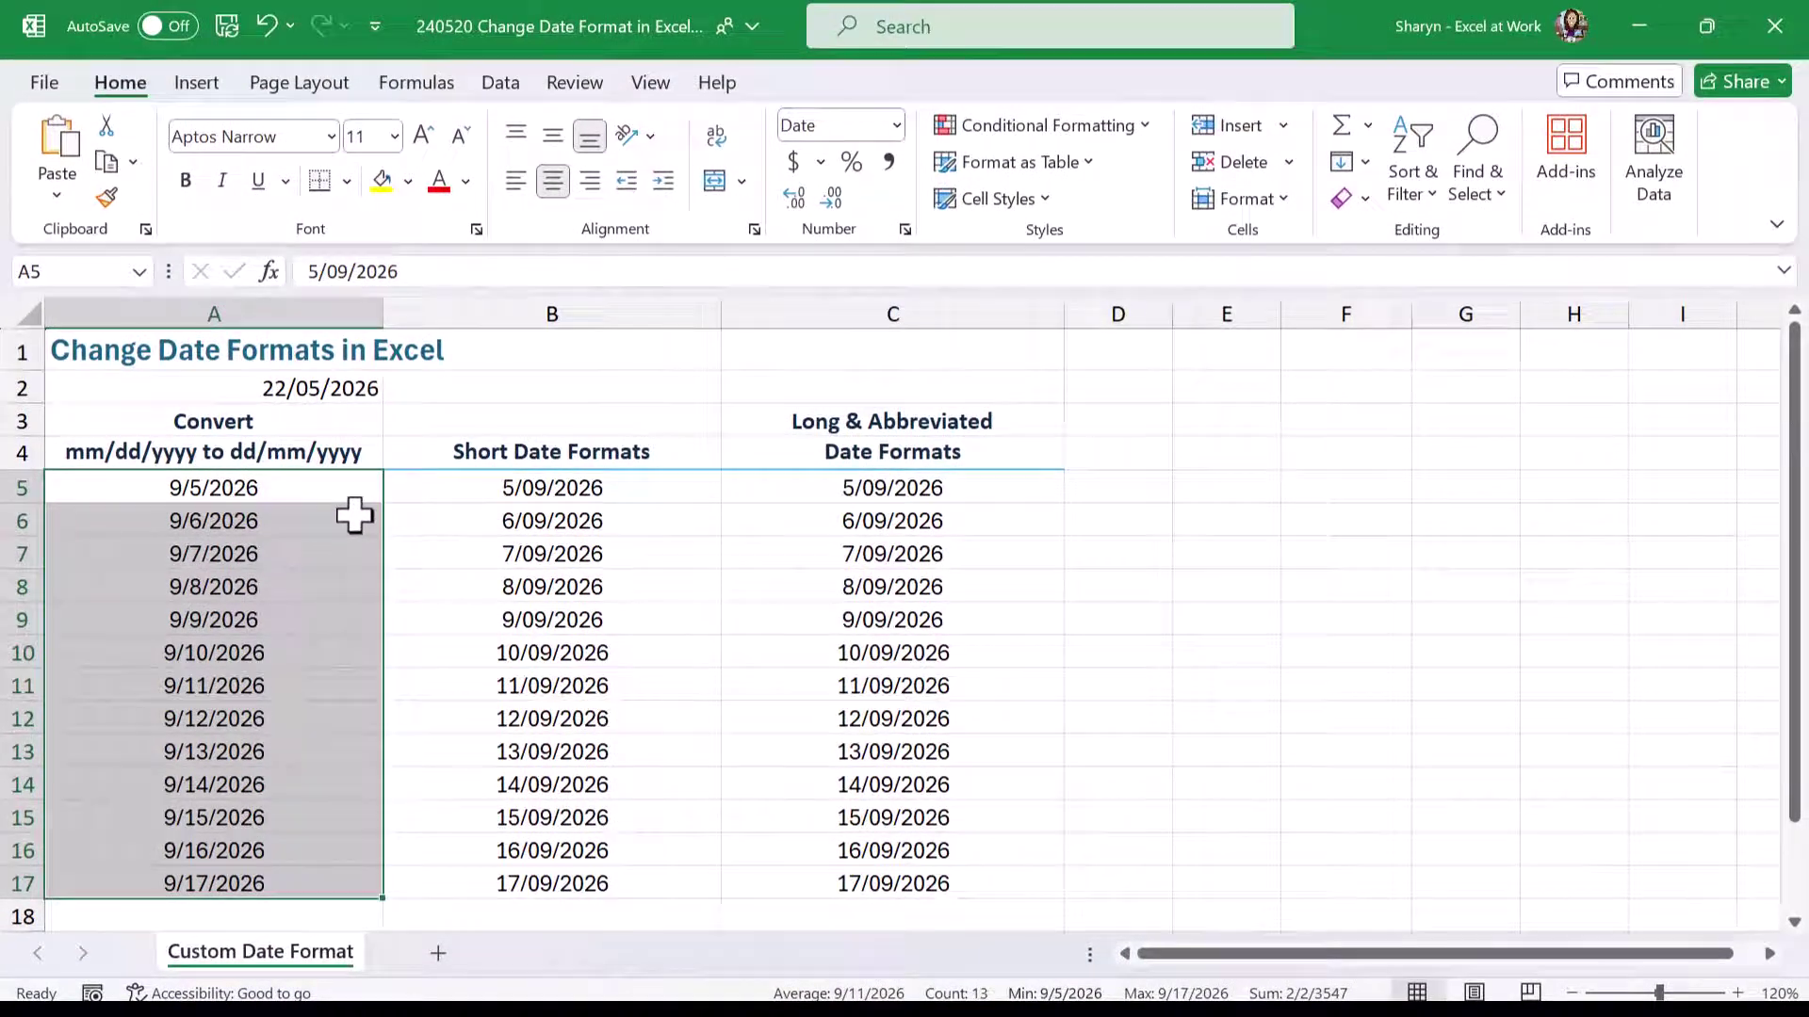
right_click(302, 521)
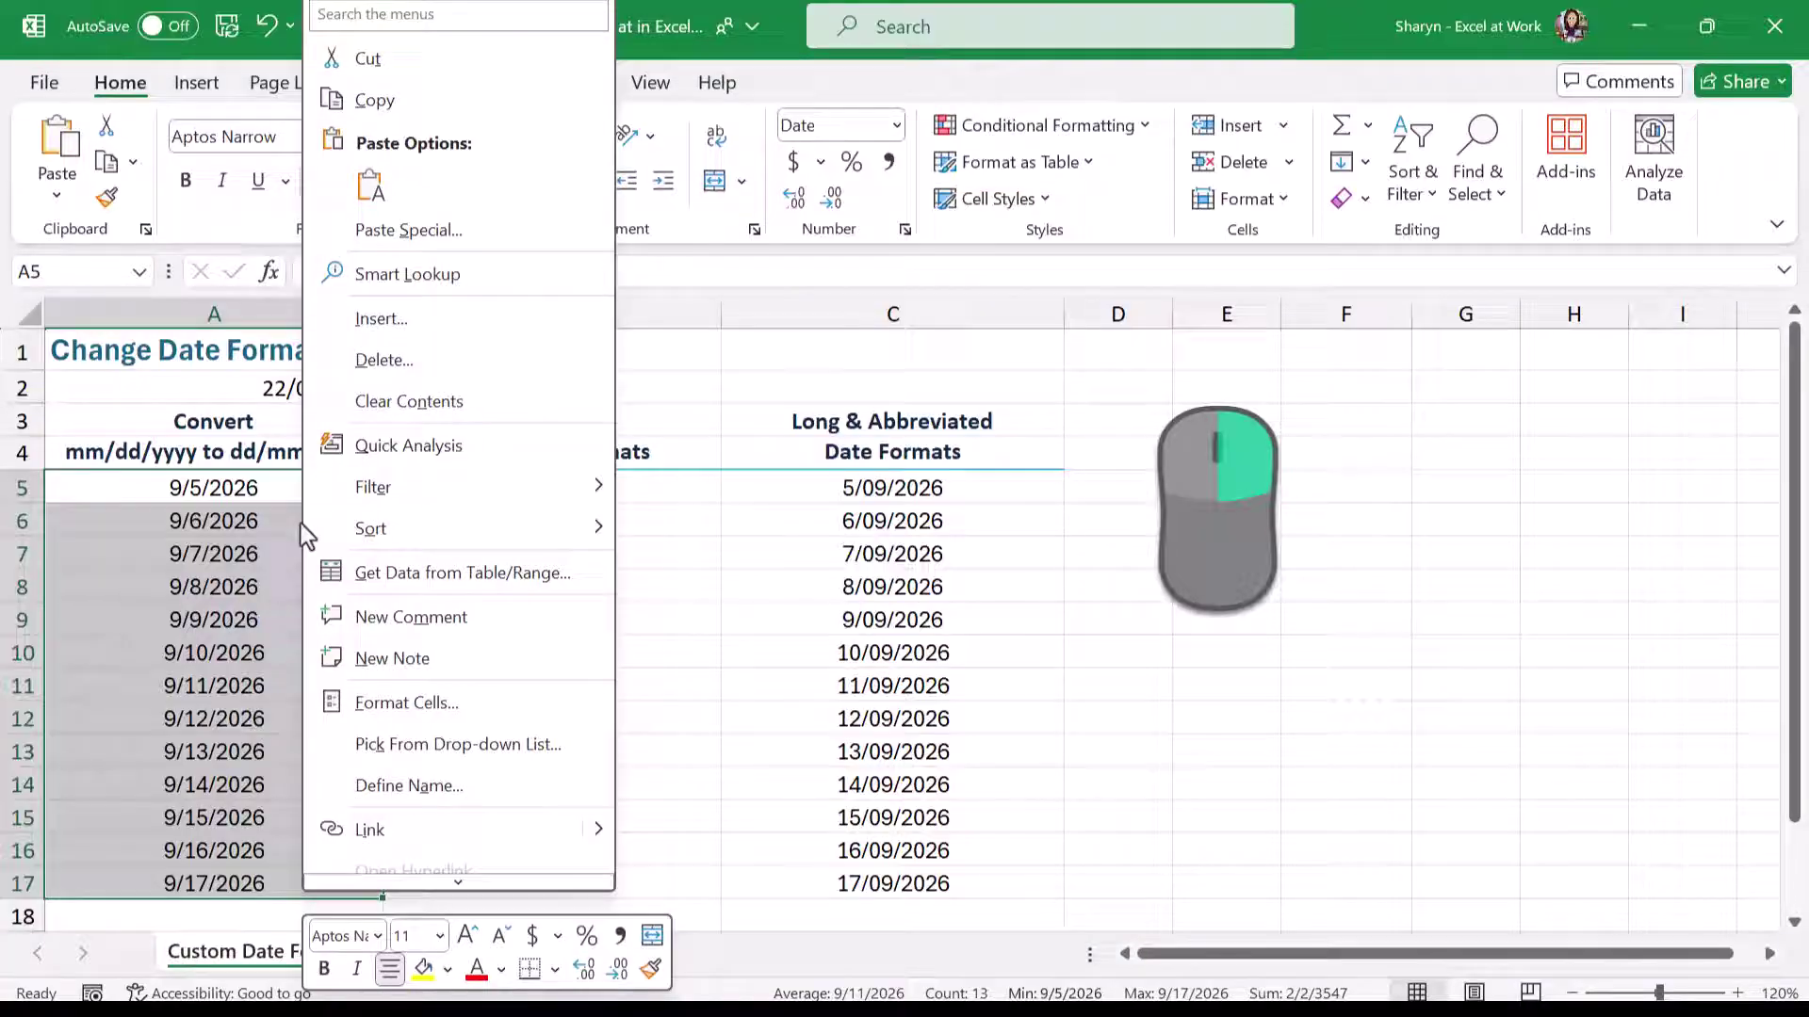
left_click(433, 703)
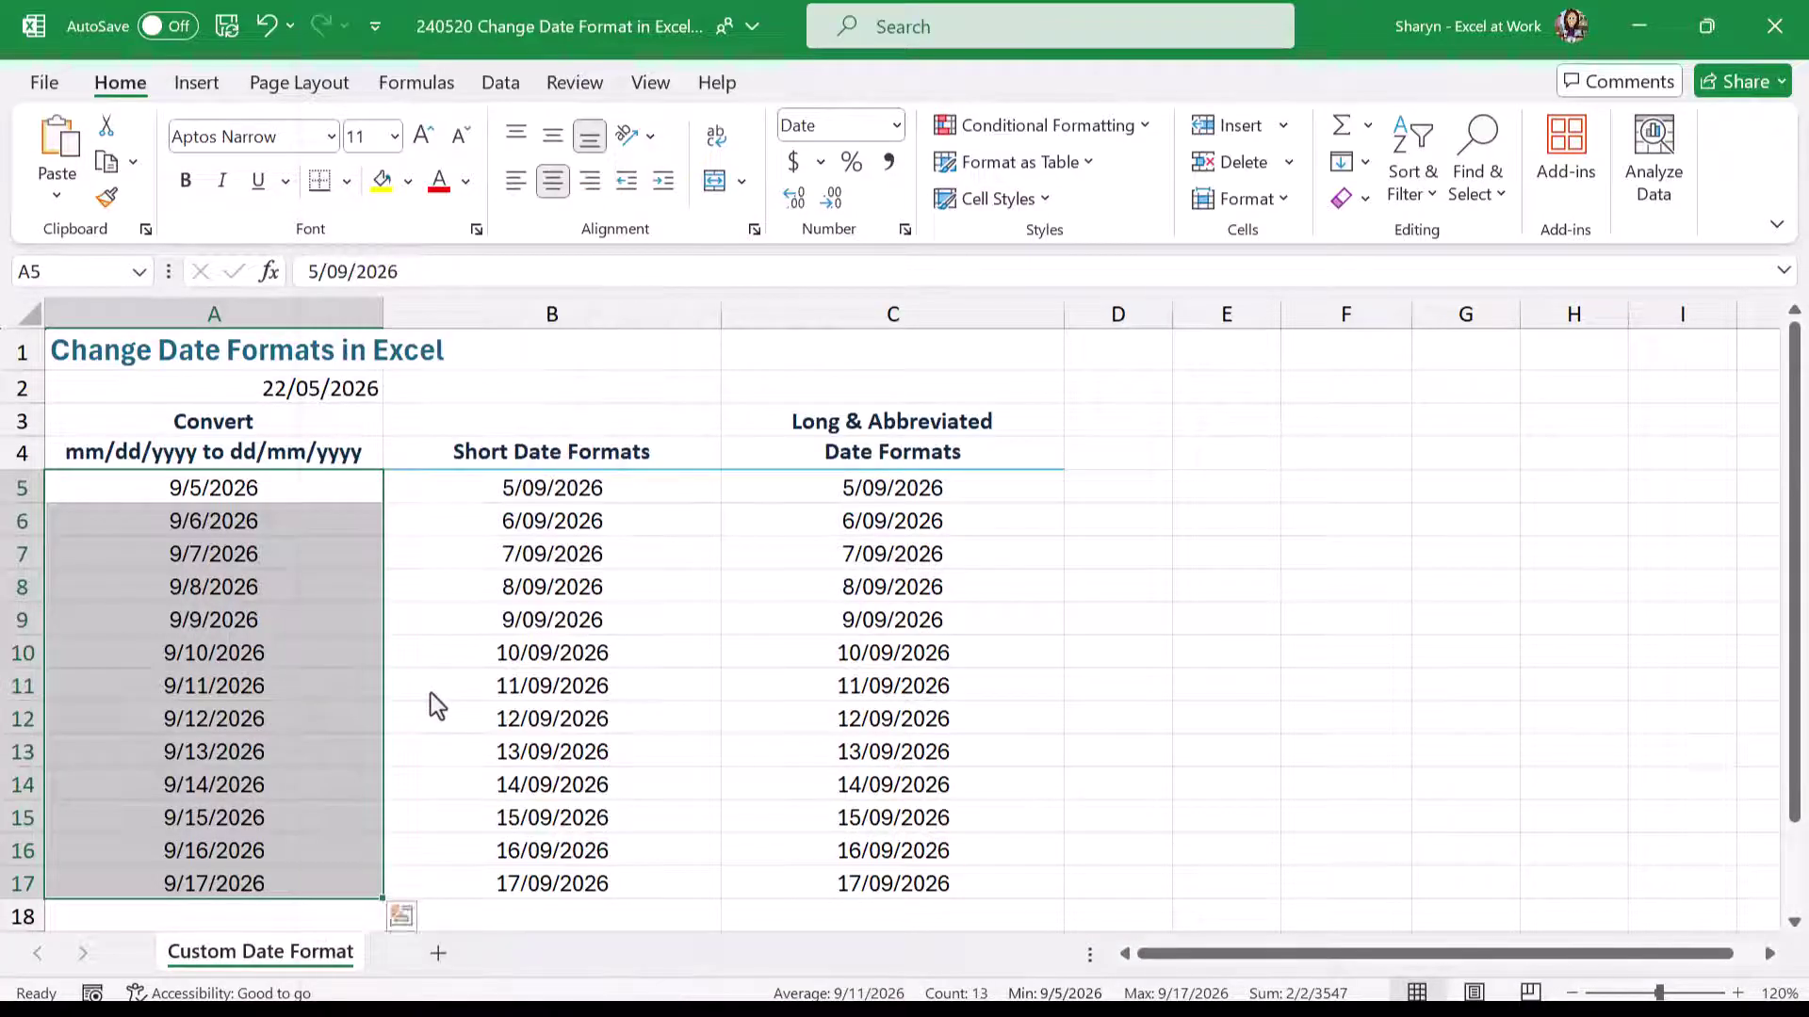
mouse_move(636, 307)
left_mouse_down()
mouse_move(714, 277)
mouse_move(822, 189)
left_mouse_up()
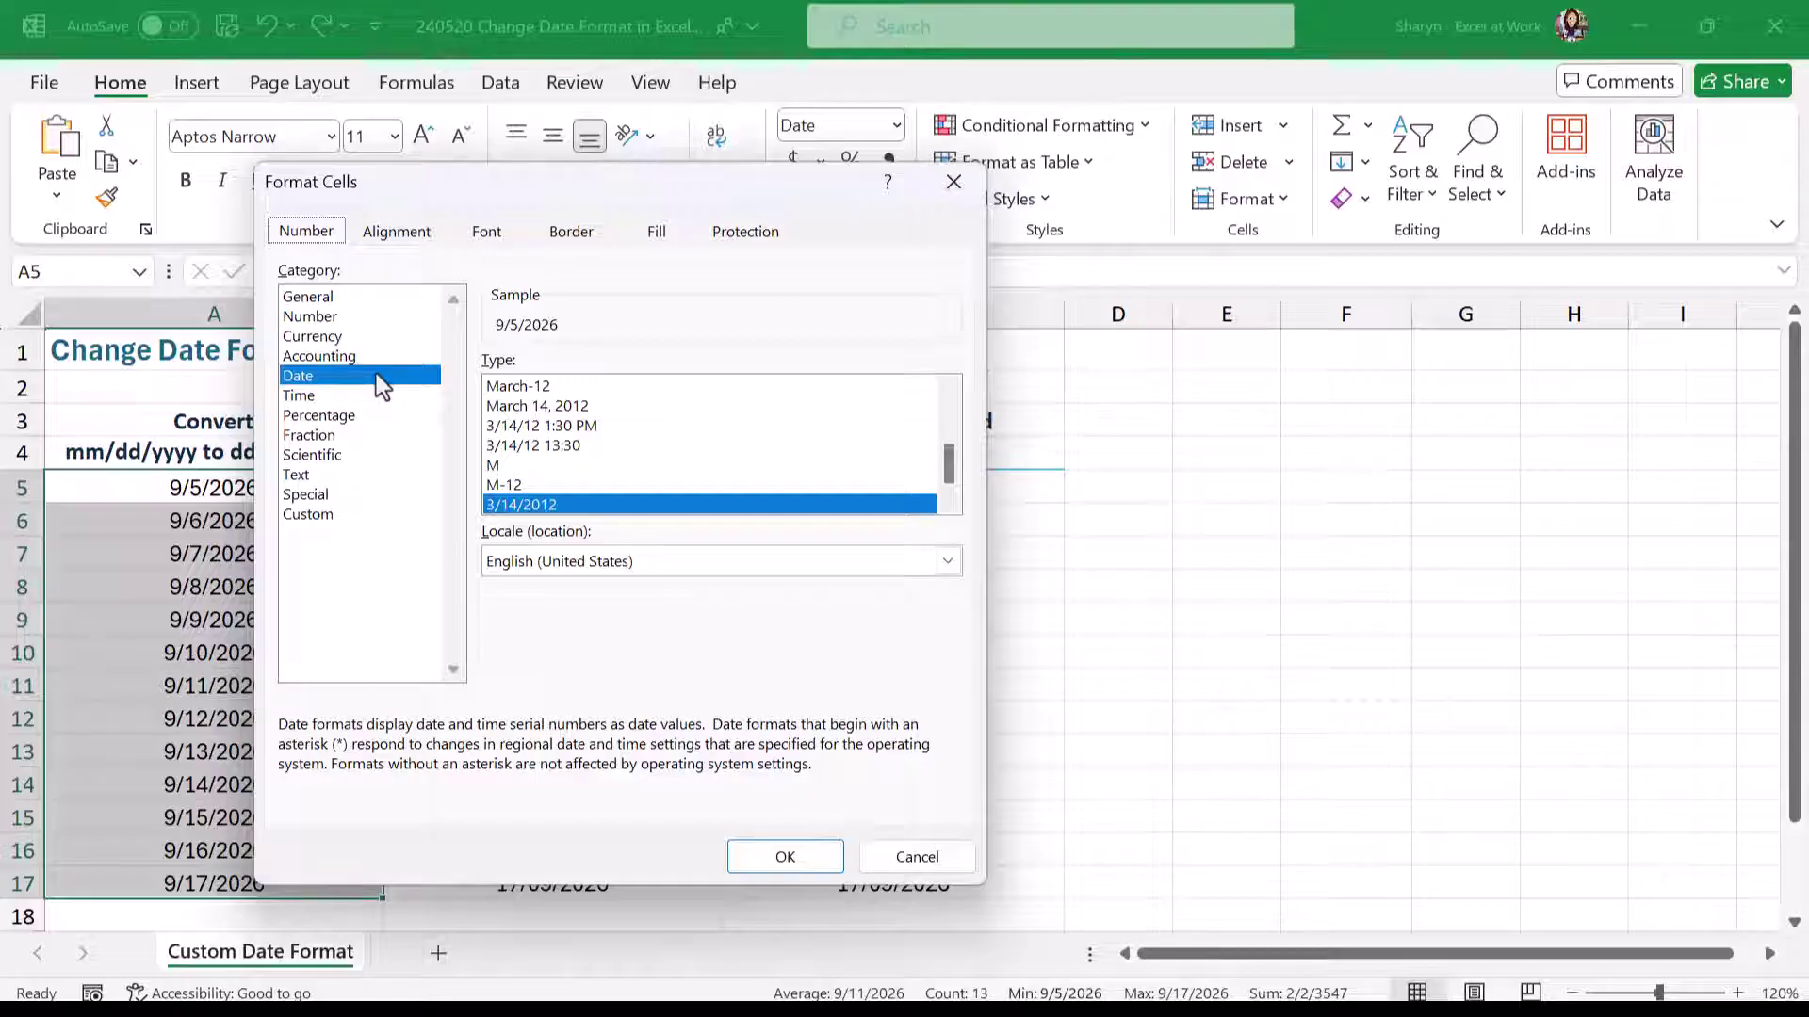
left_click_drag(534, 179, 616, 178)
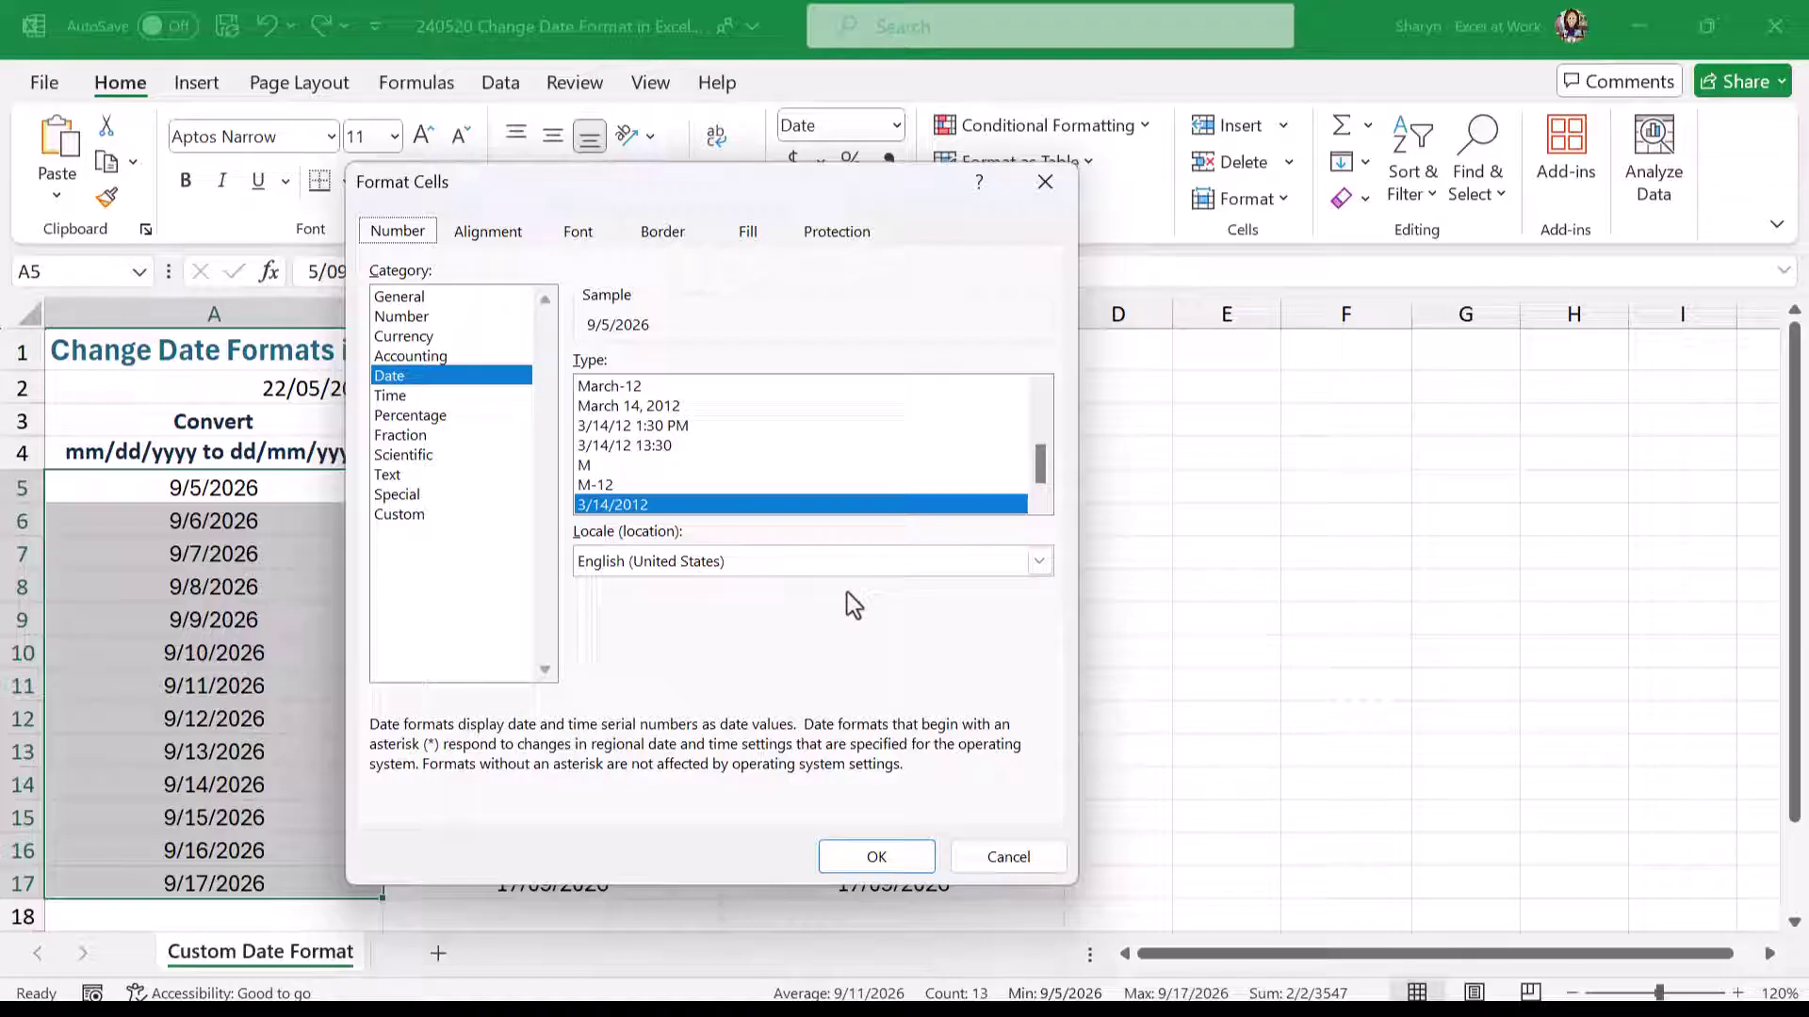
- Apply the English (New Zealand) date locale so column A reads day-first, e.g. 5/09/2026
left_click(1037, 563)
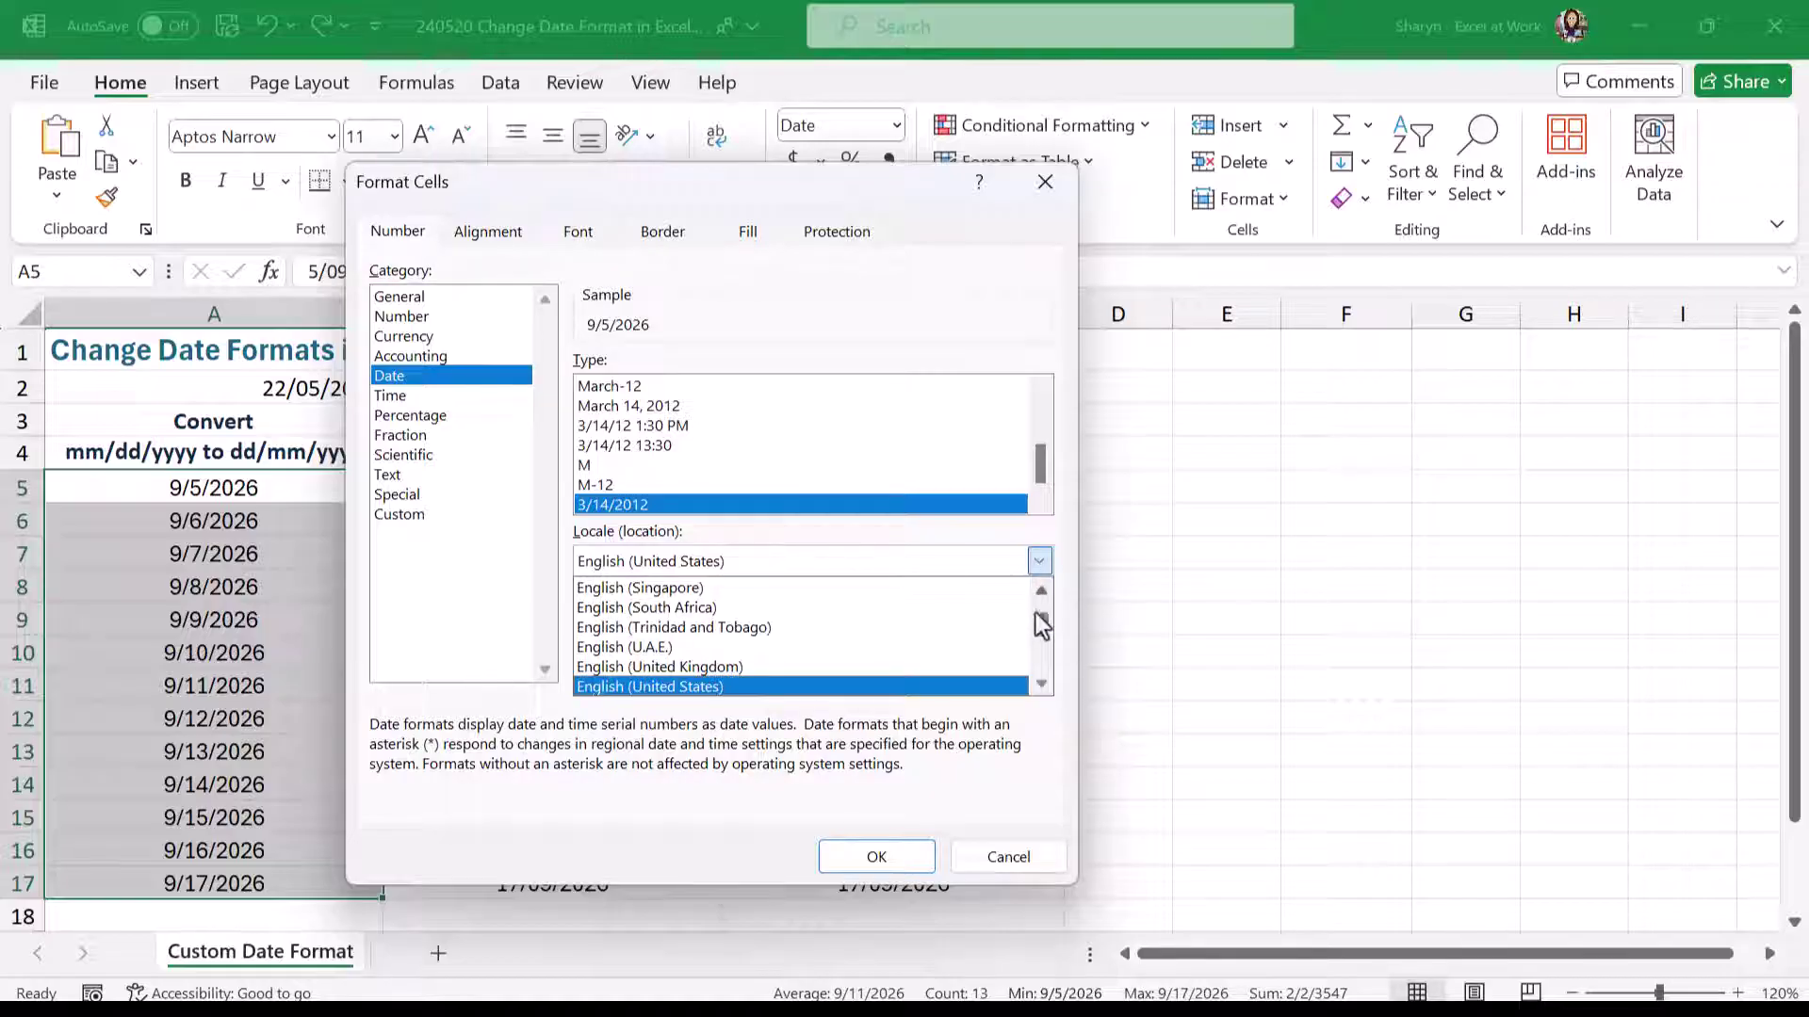
left_click_drag(1040, 625, 1042, 609)
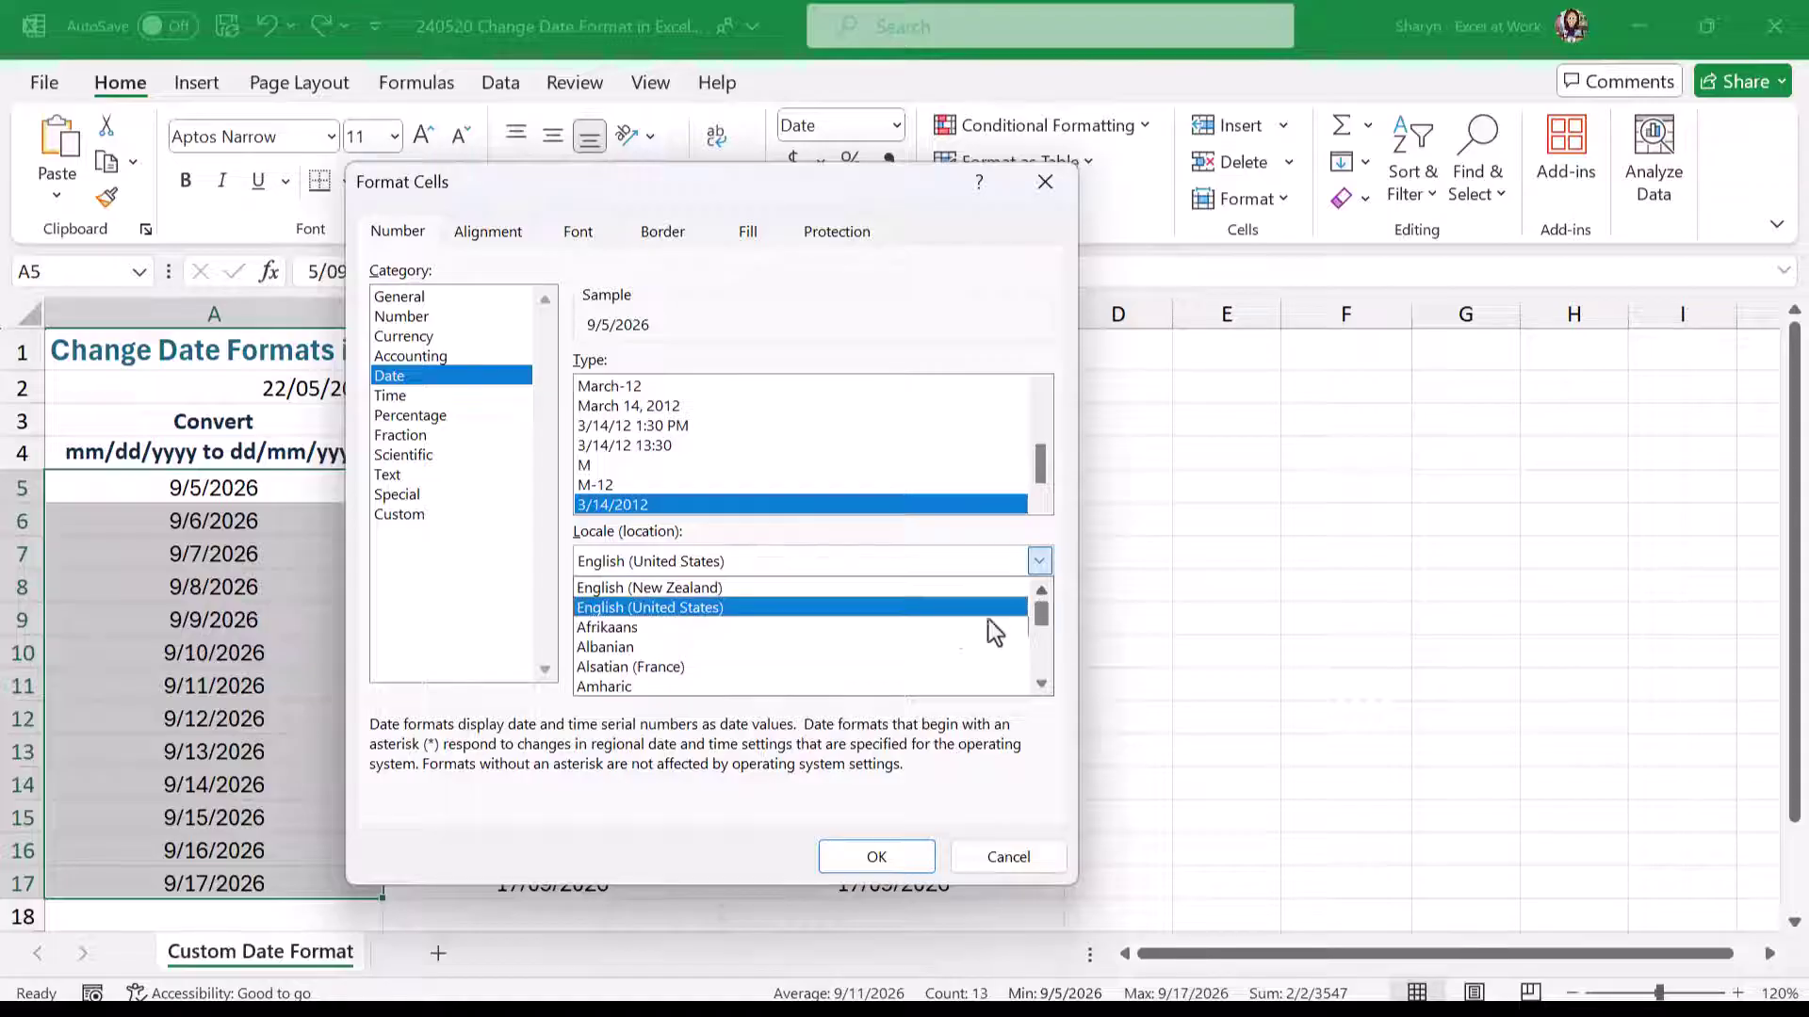
left_click(763, 587)
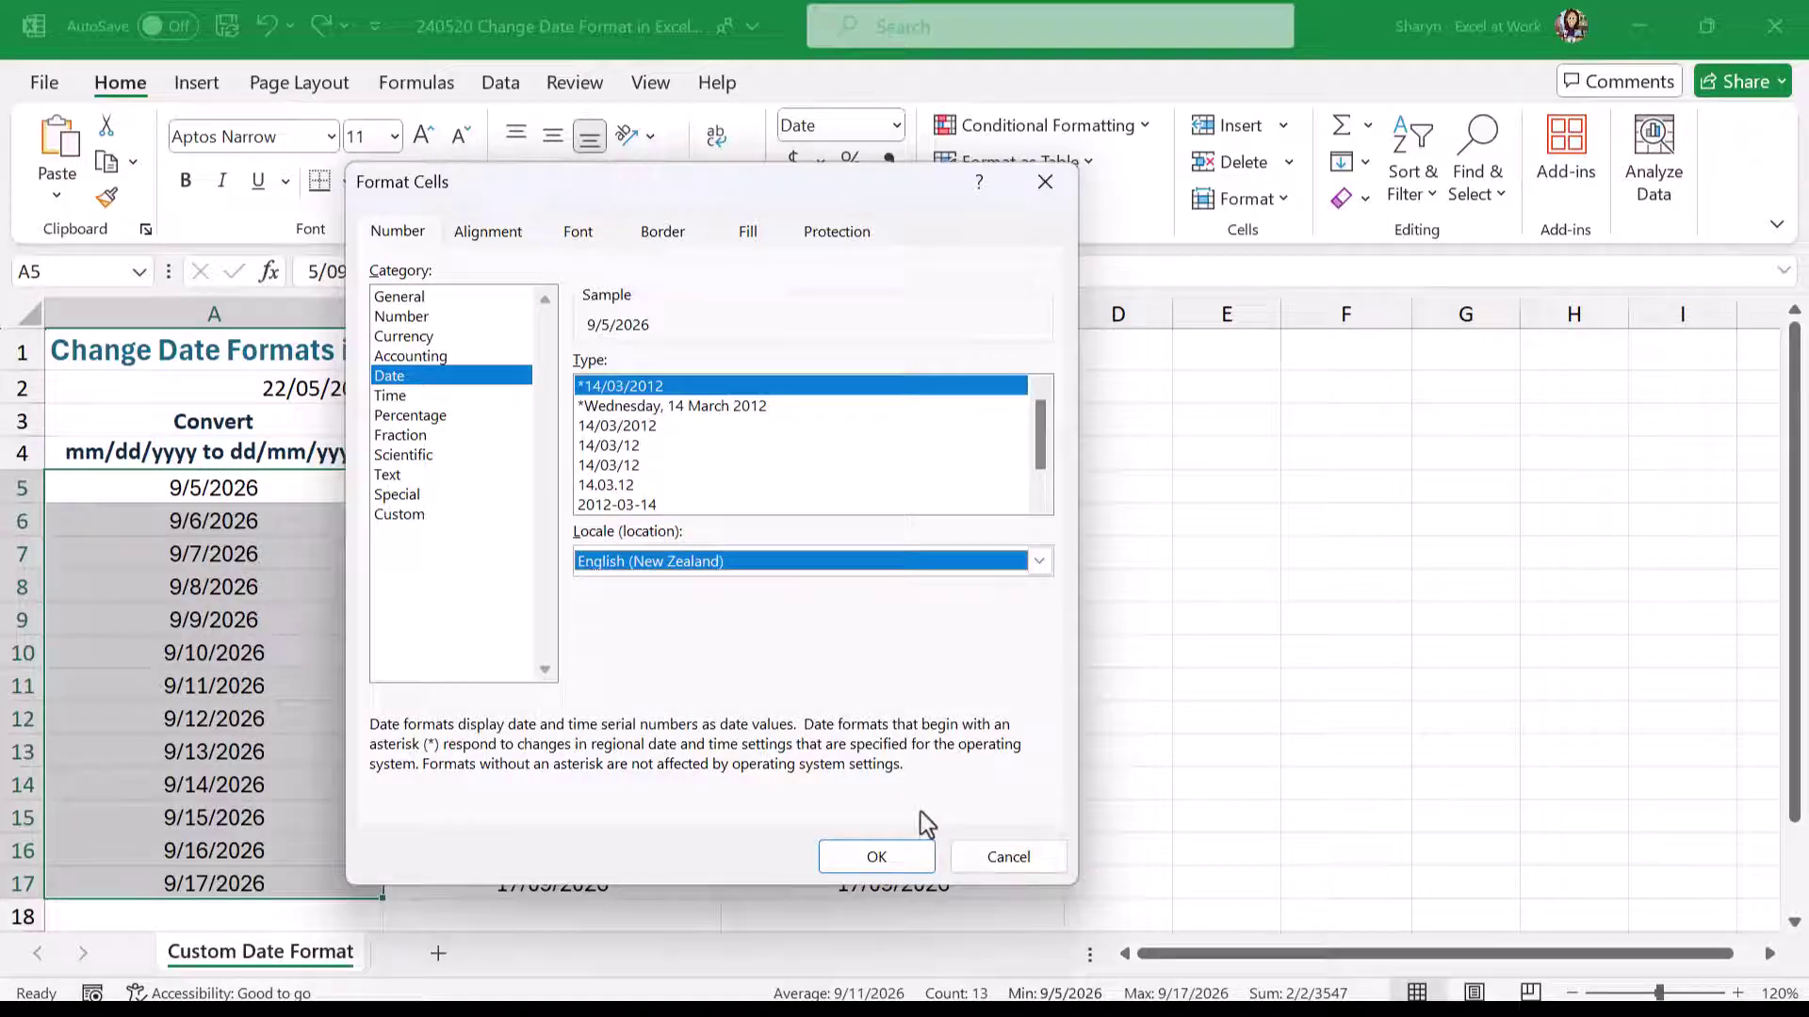
left_click(886, 854)
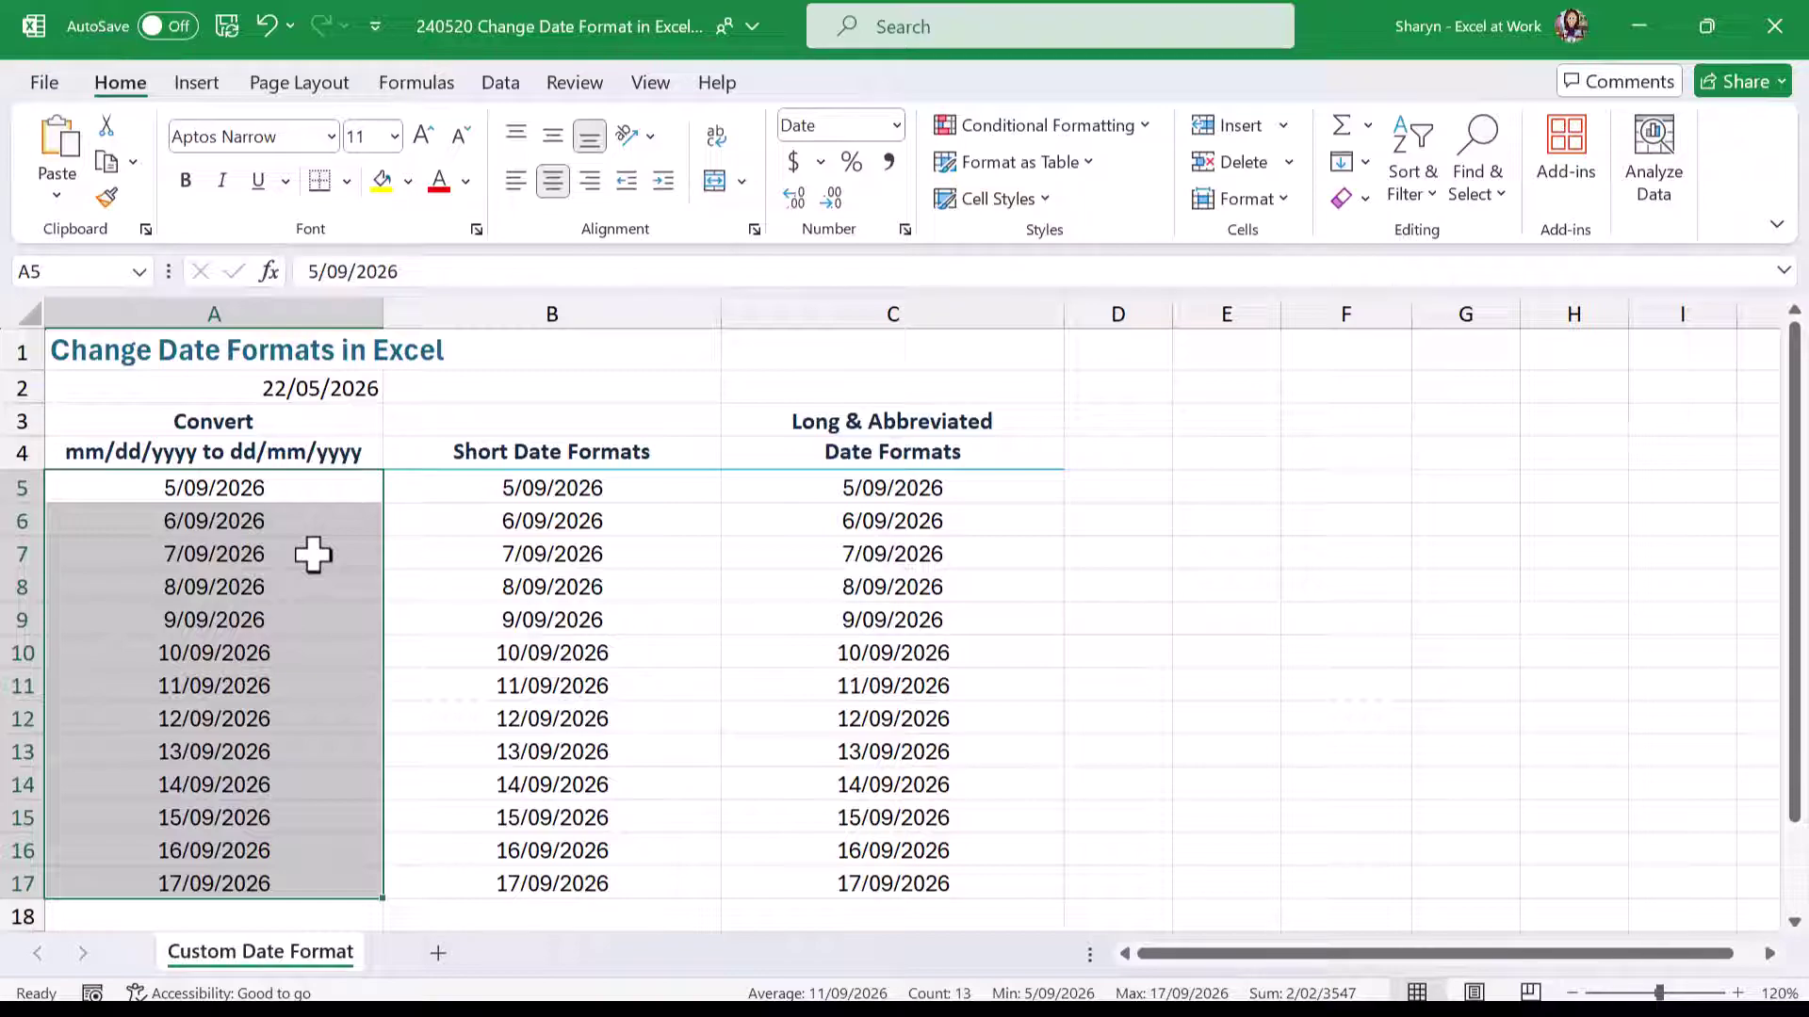
- Format B5:B17 with the 2012-03-14 date type, showing 2026-09-05 to 2026-09-17
left_click(656, 490)
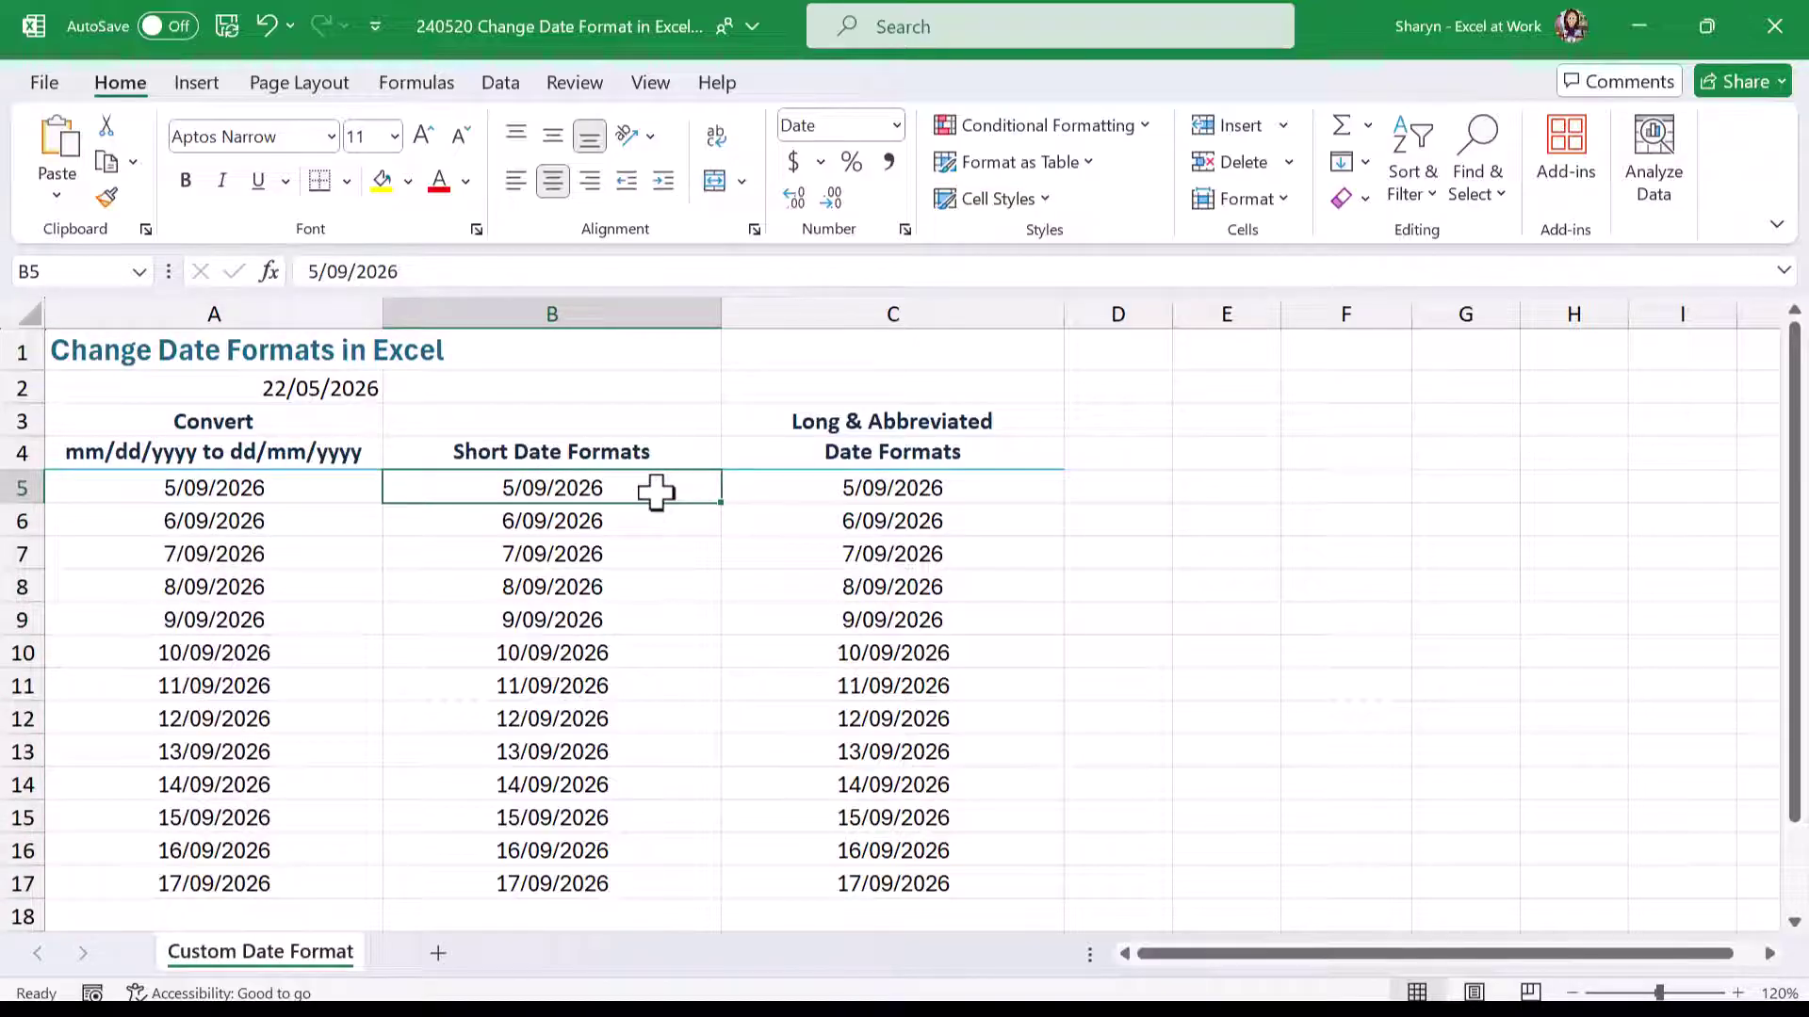
left_click_drag(656, 490, 636, 884)
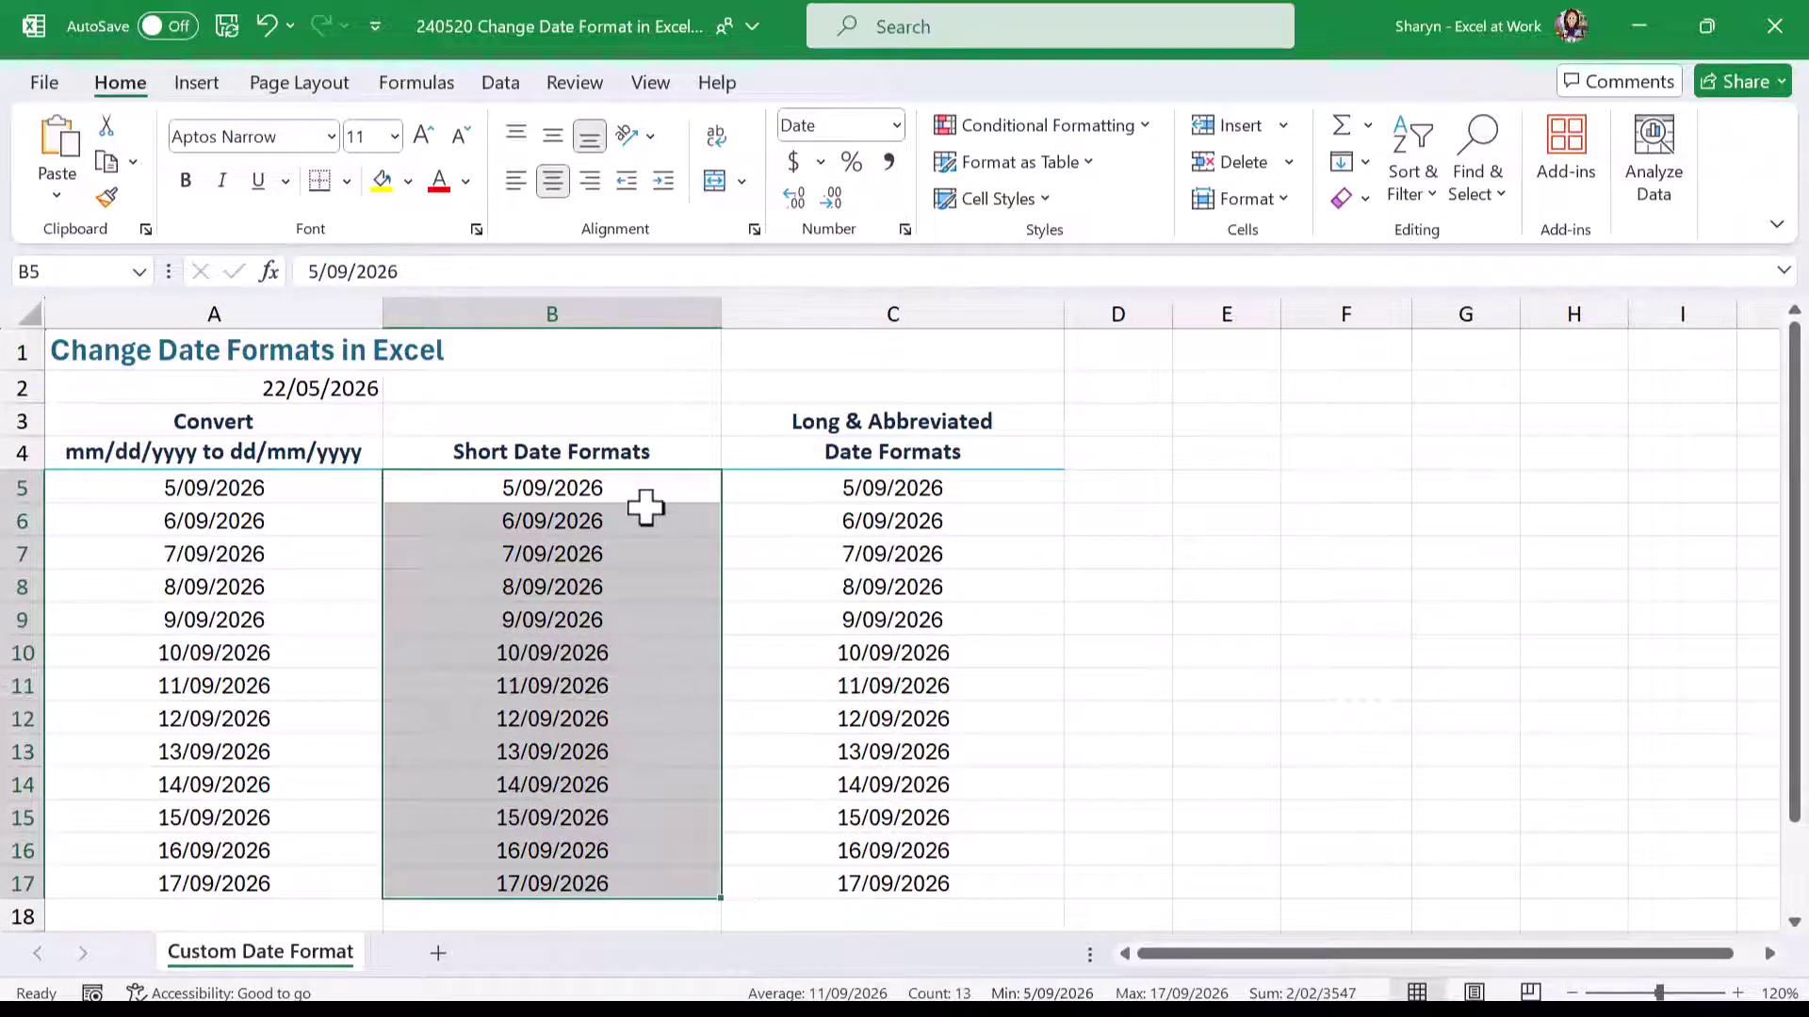
right_click(644, 507)
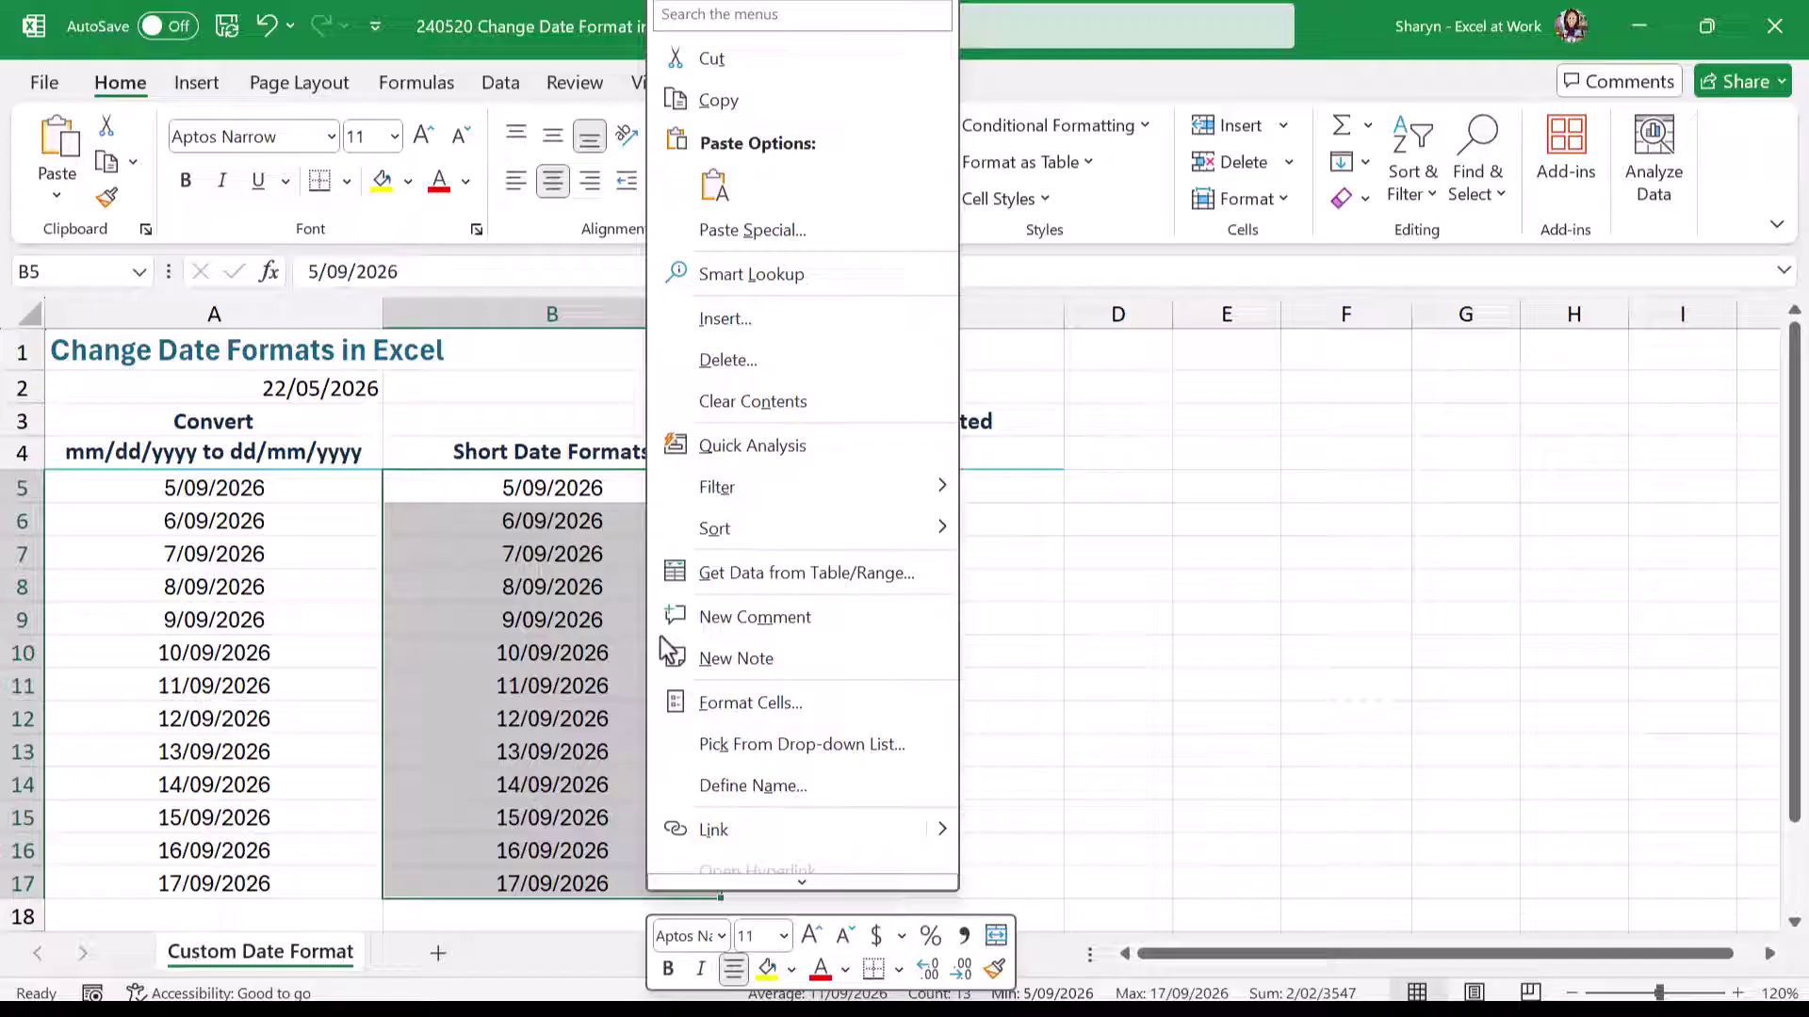
left_click(748, 697)
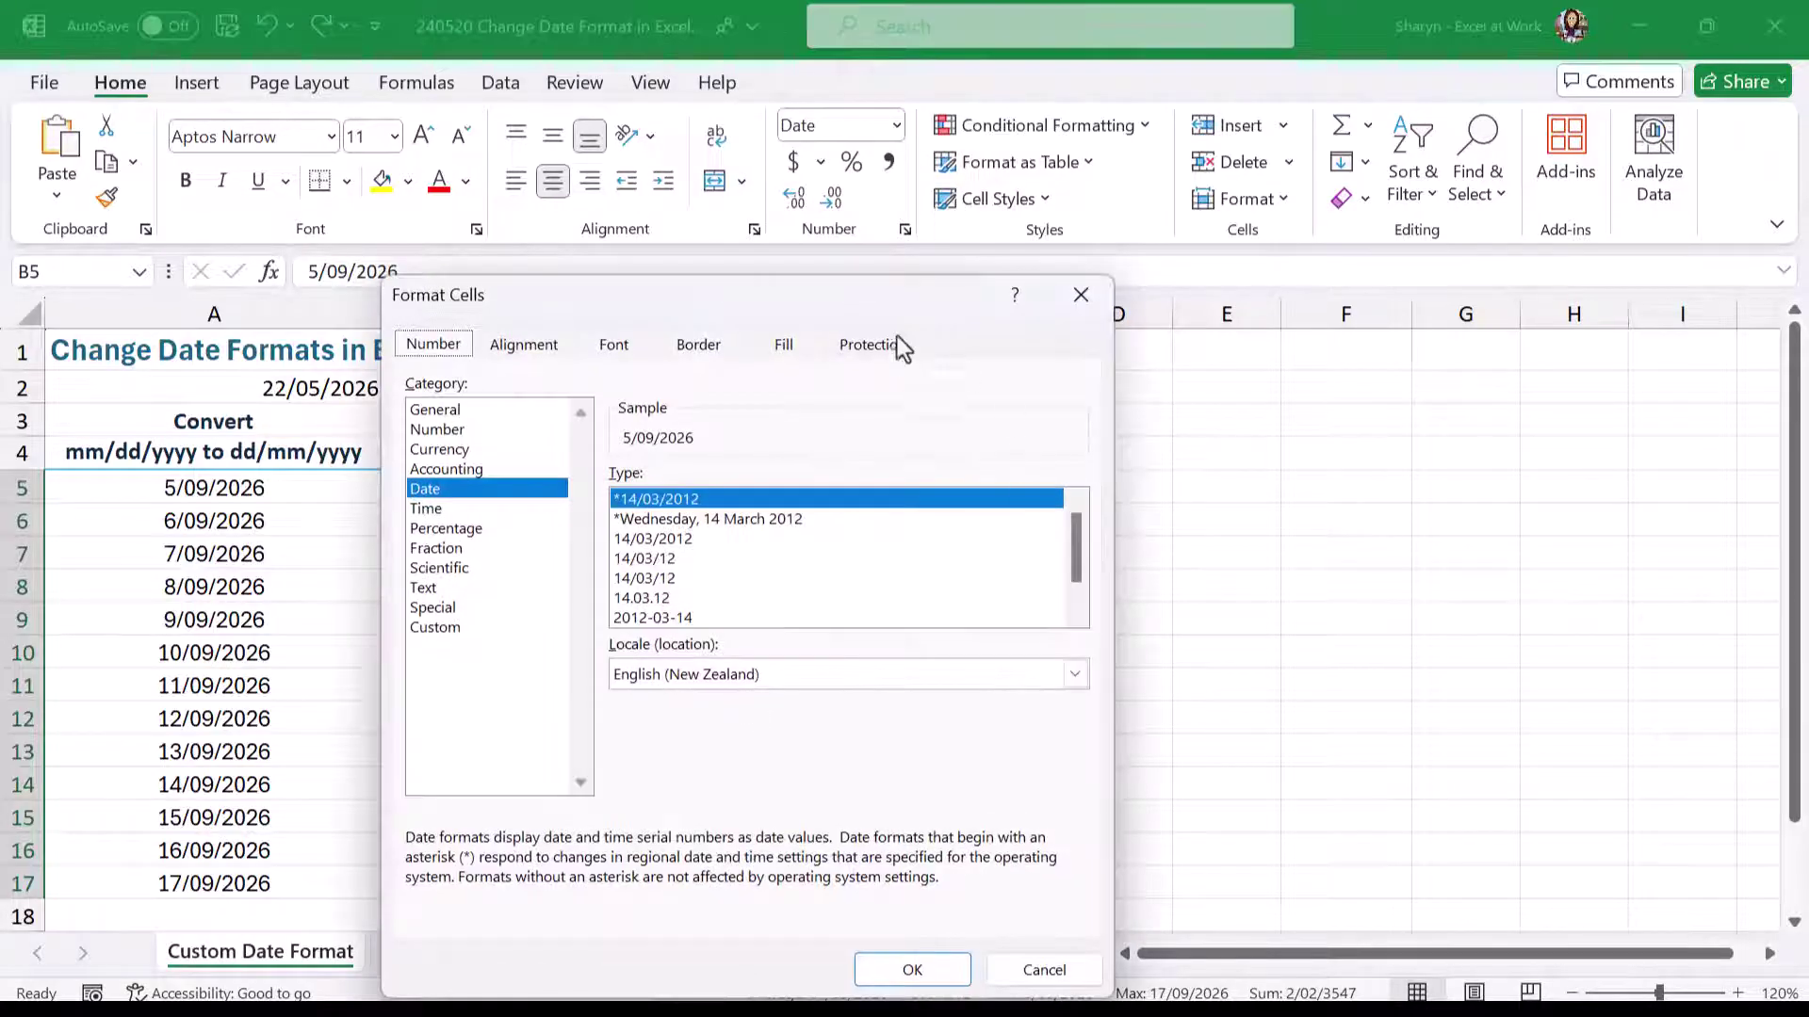
left_click_drag(896, 299, 1253, 116)
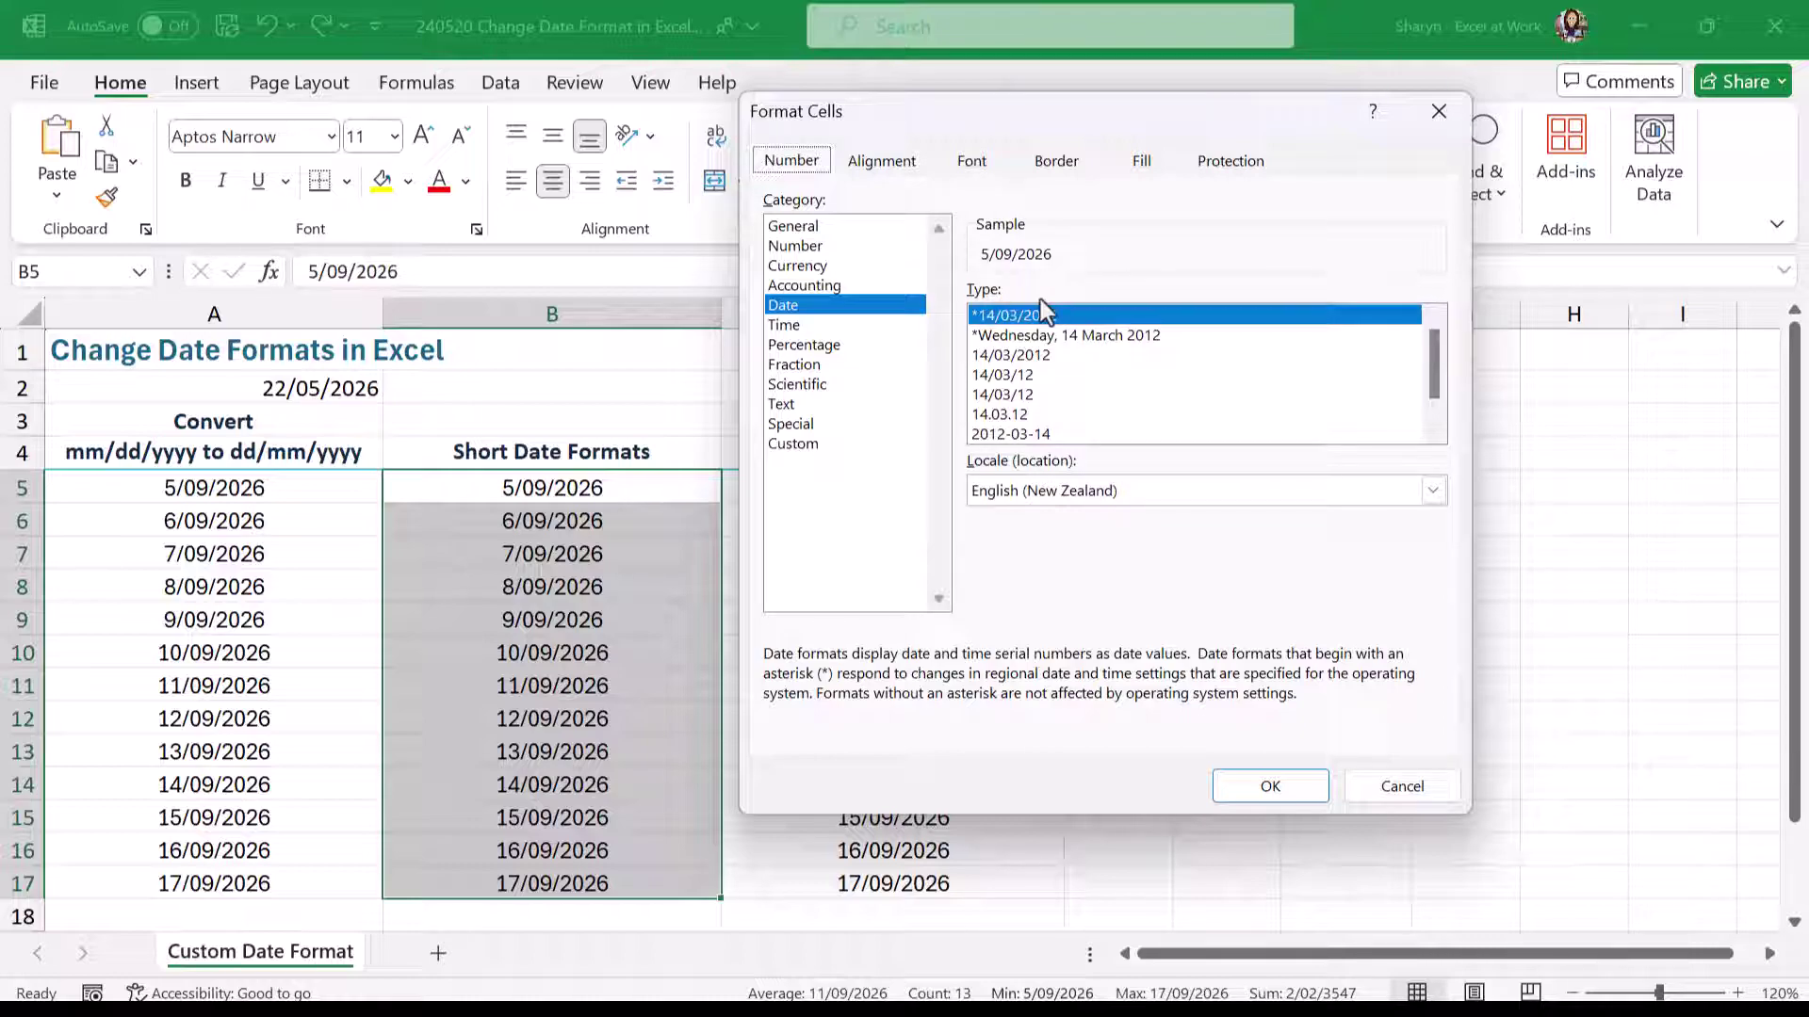
left_click(1040, 356)
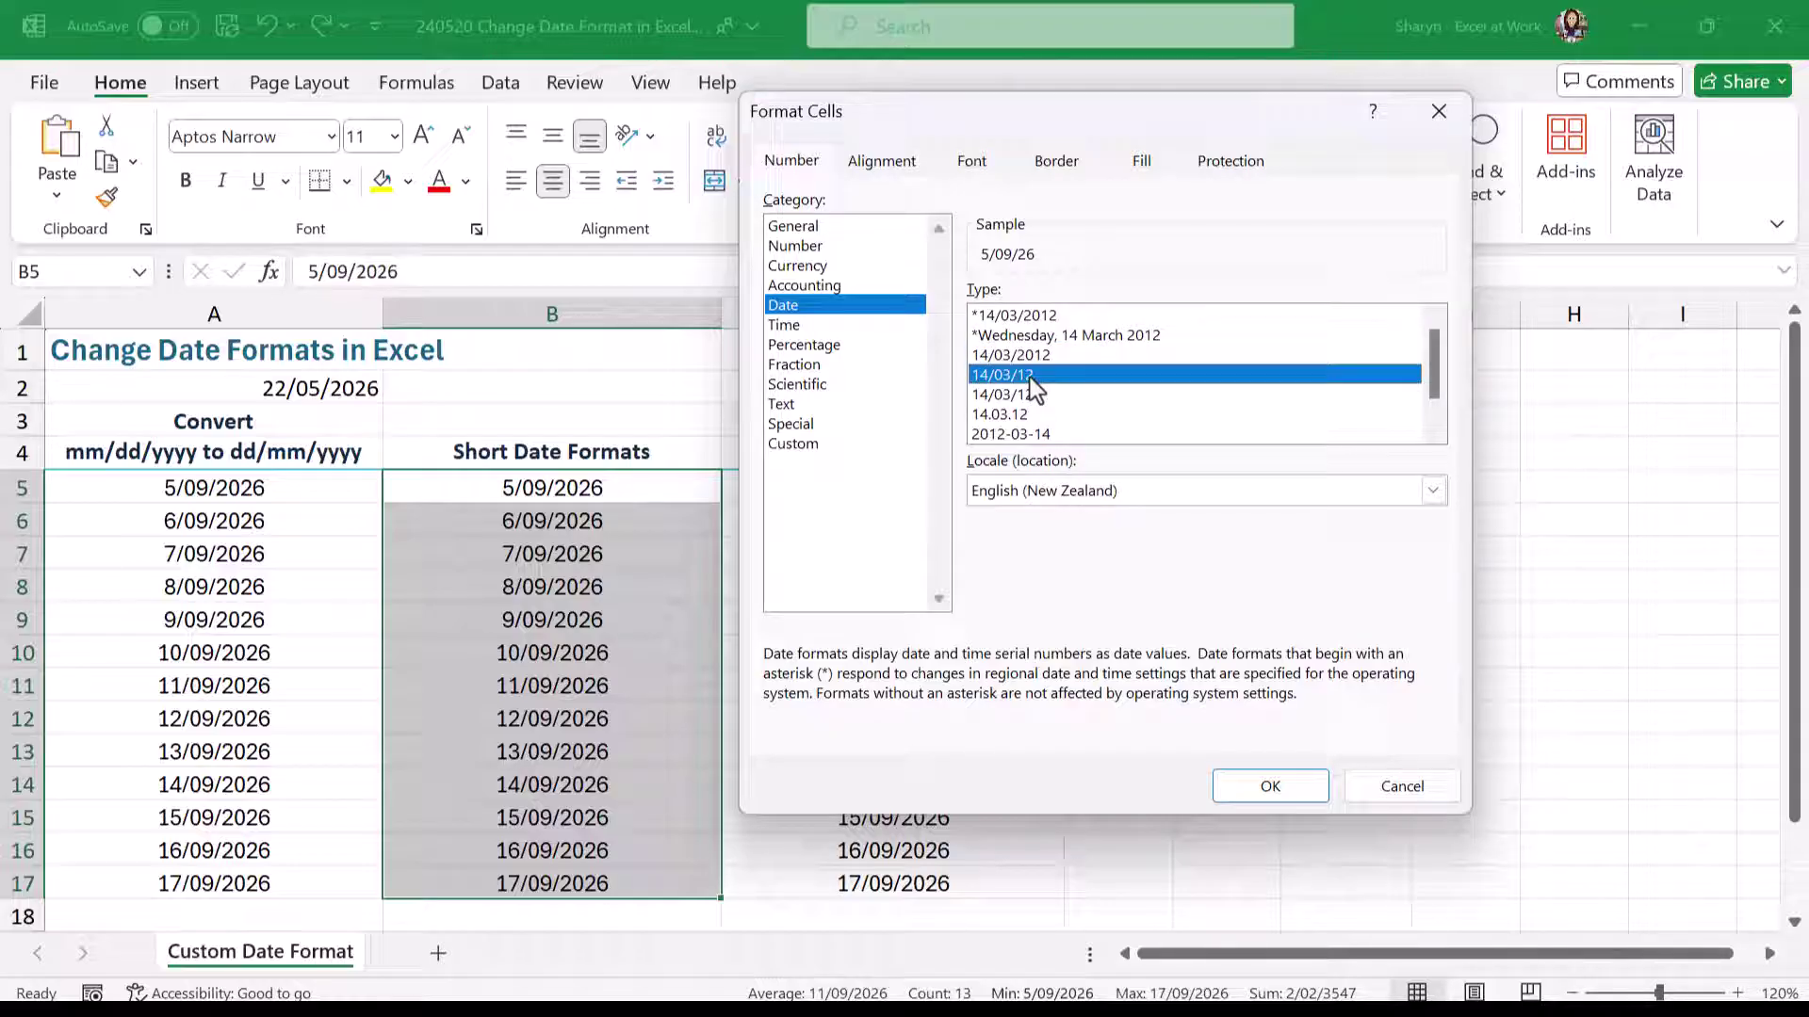
left_click(1043, 393)
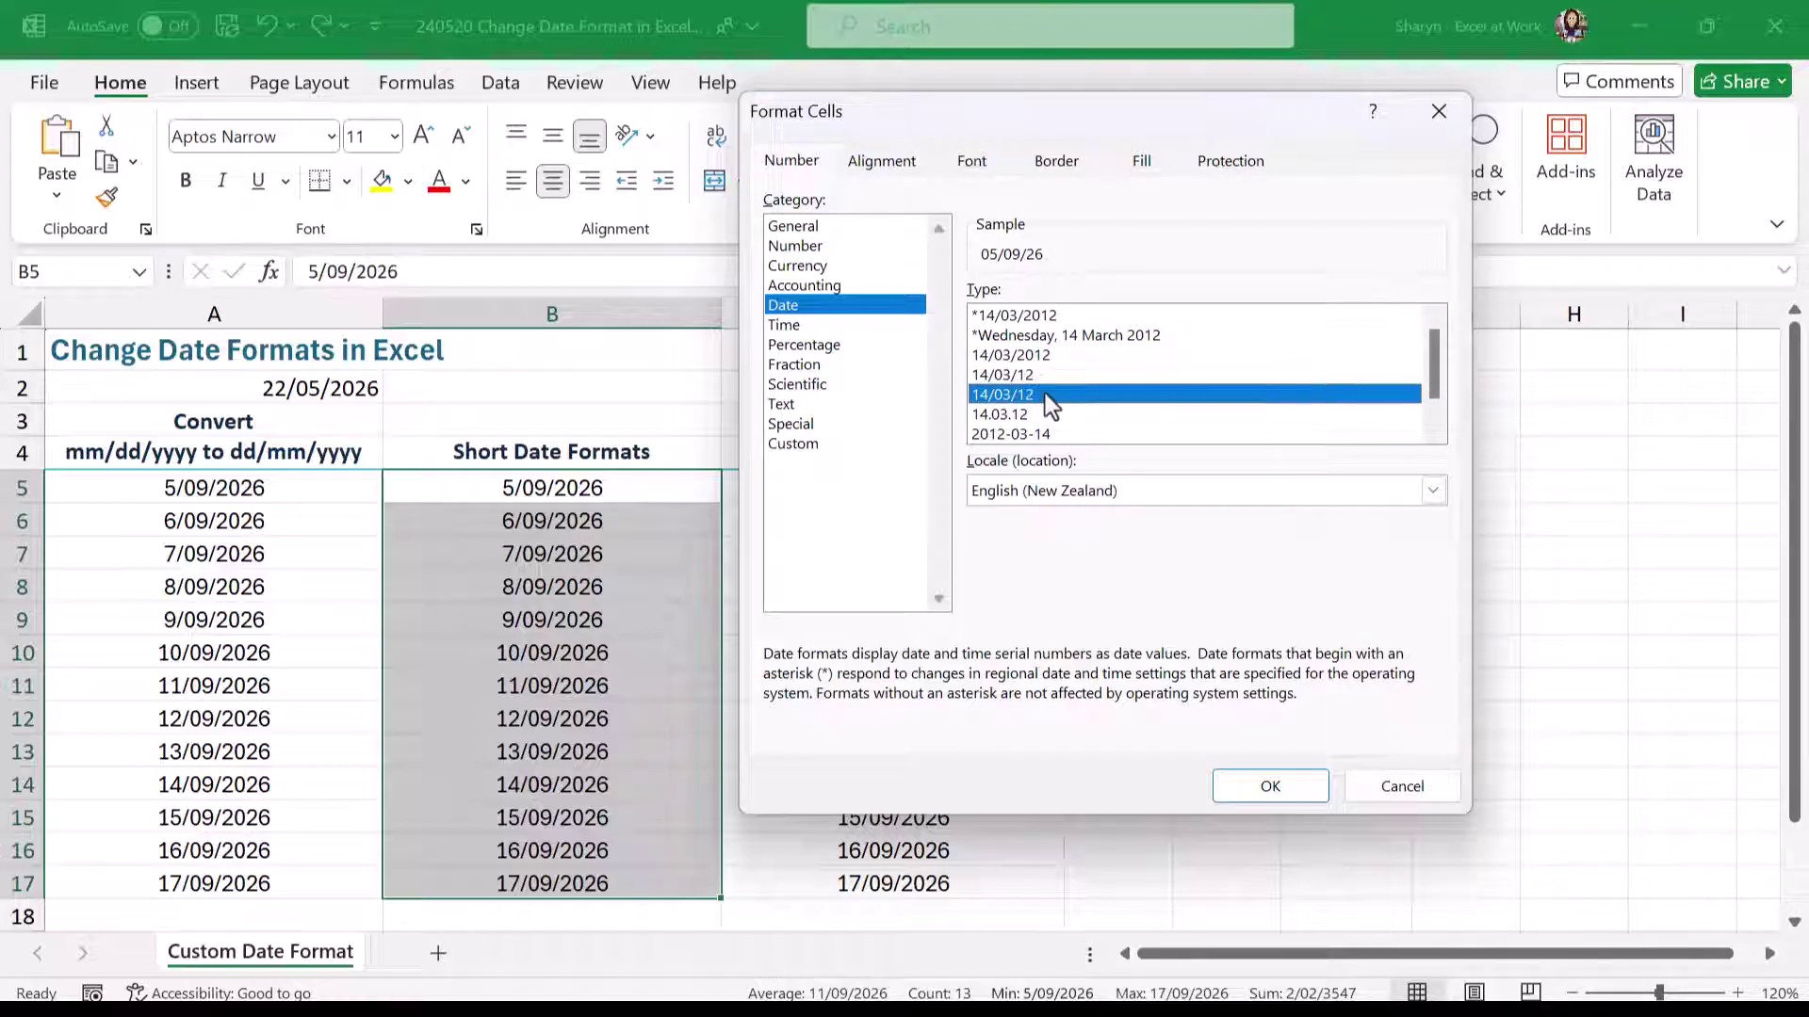
left_click(1078, 432)
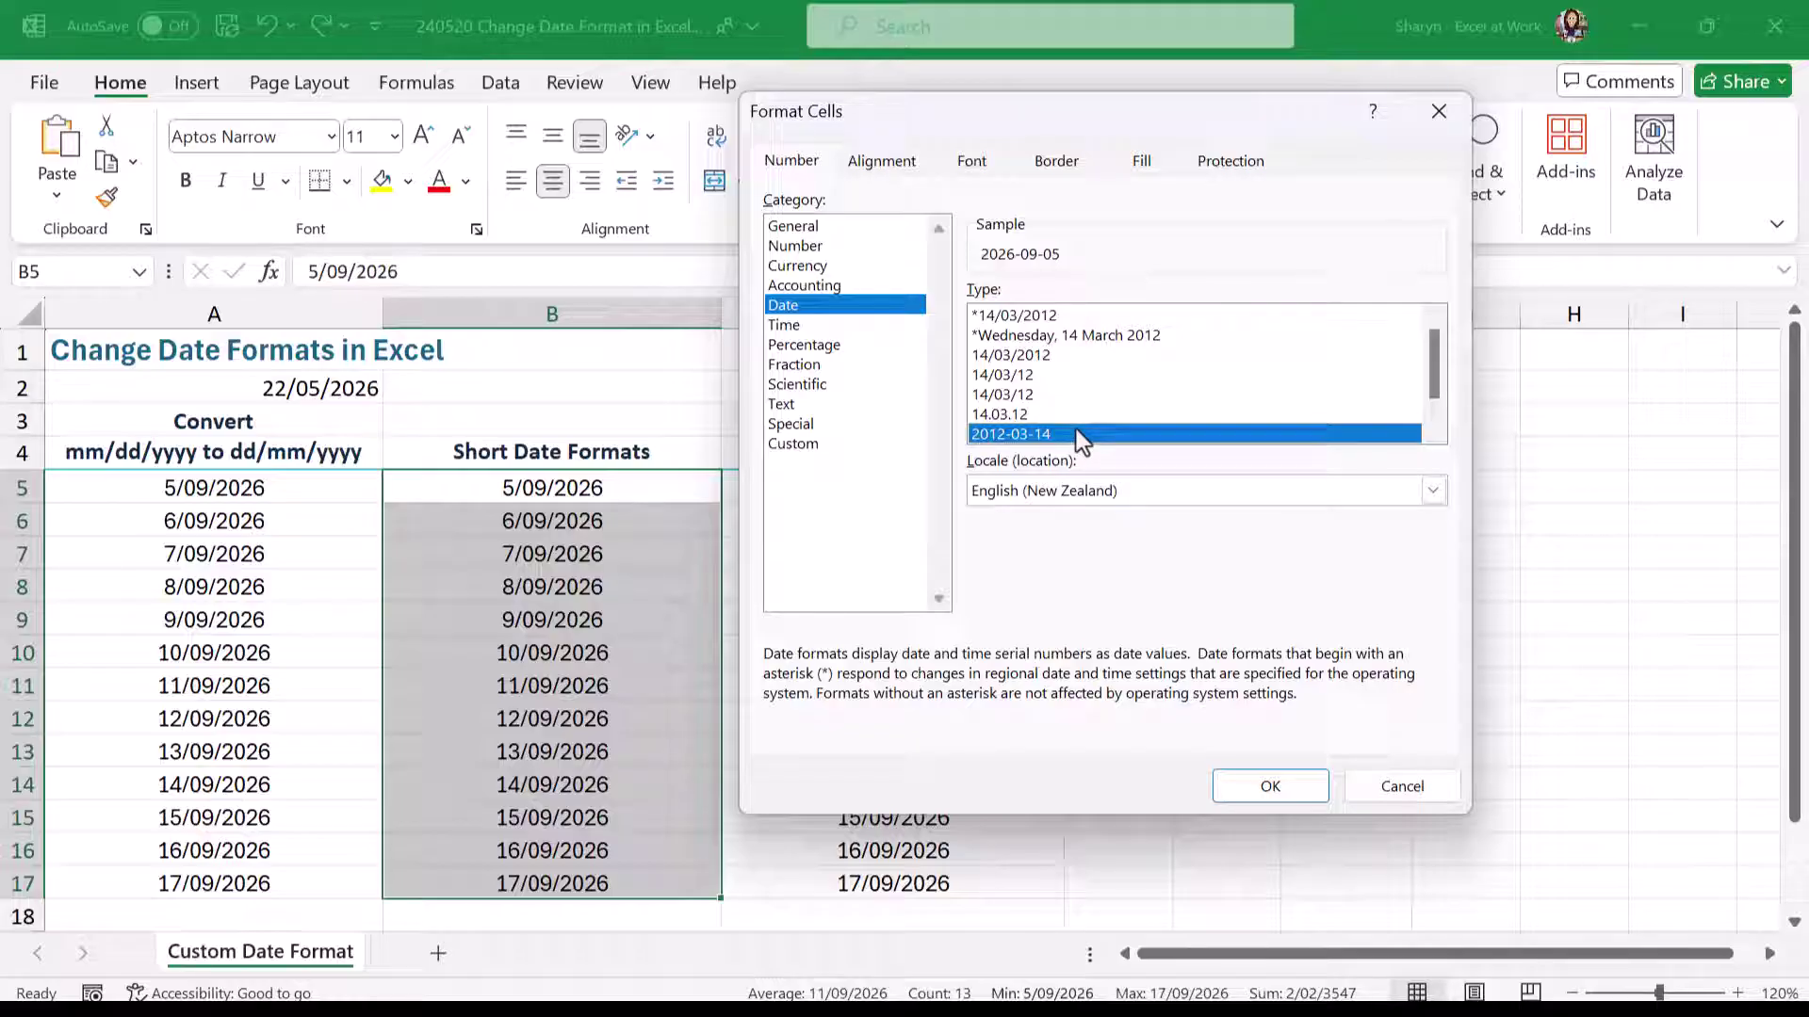
left_click(1287, 782)
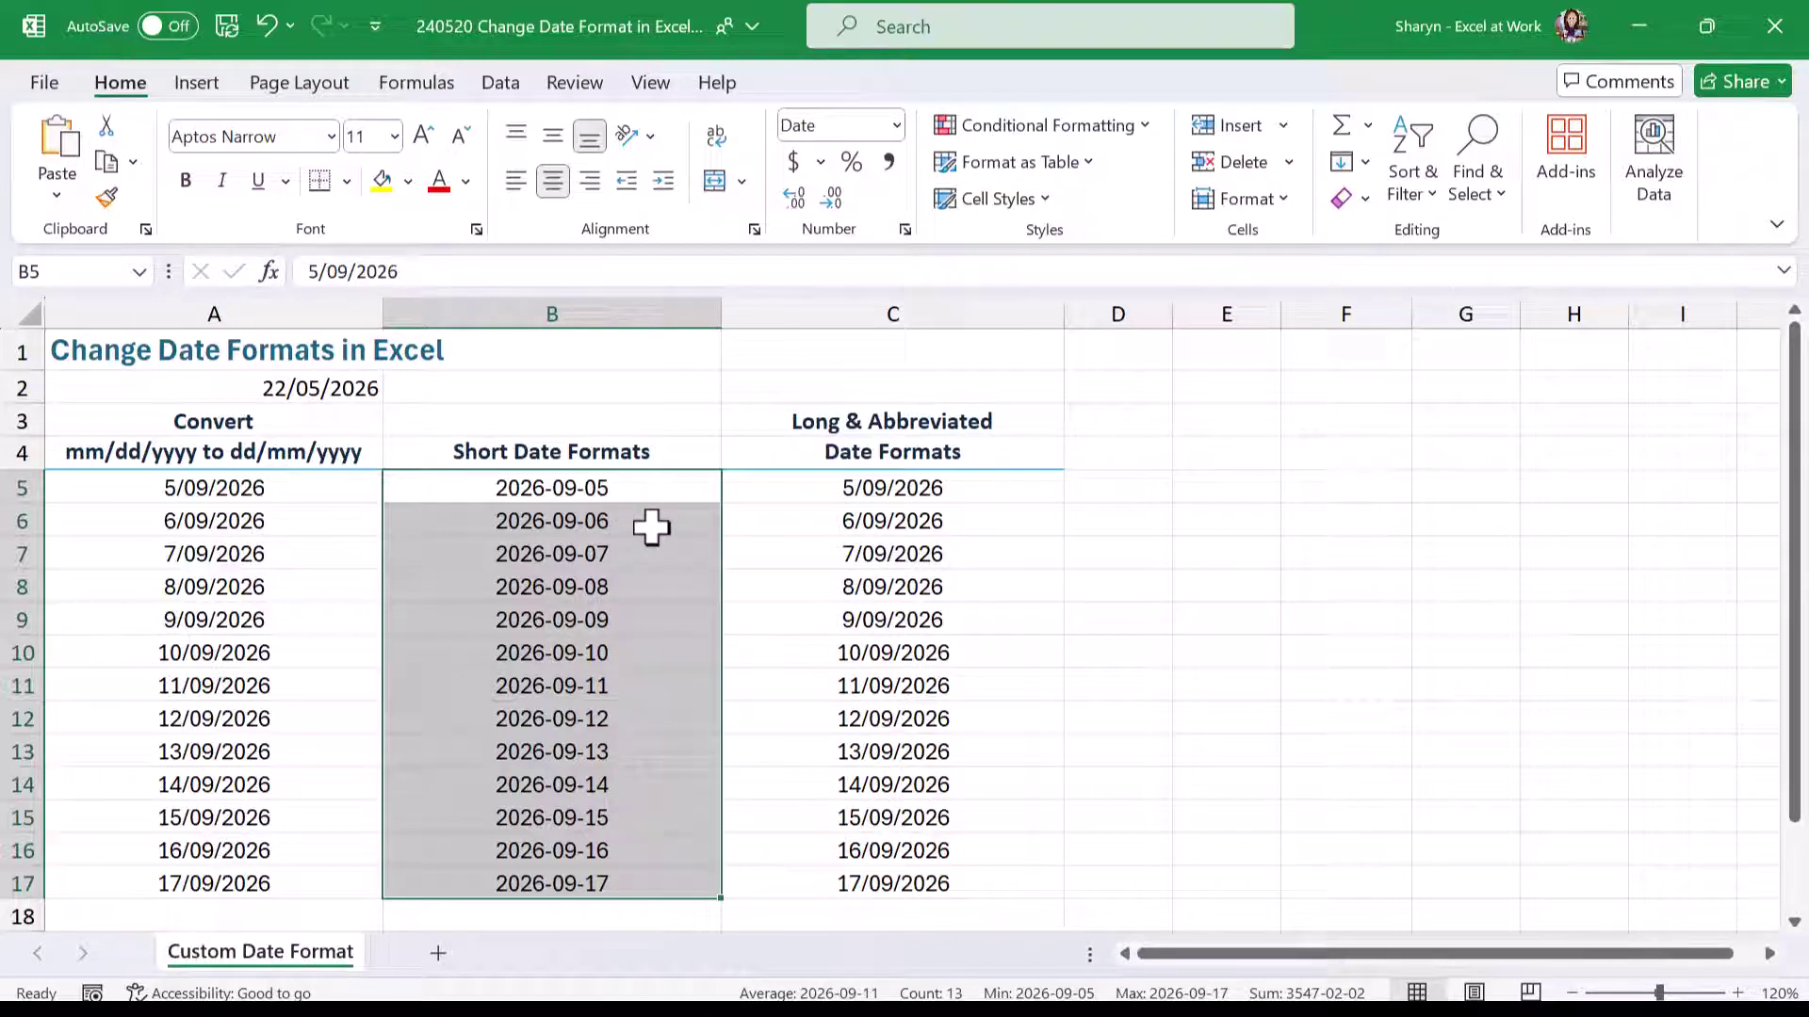
- Reopen Format Cells for B5:B17 and preview the 14/03/2012, 14/03/12 and 05/09/26 styles
right_click(651, 528)
left_click(716, 702)
left_click_drag(965, 303, 1289, 206)
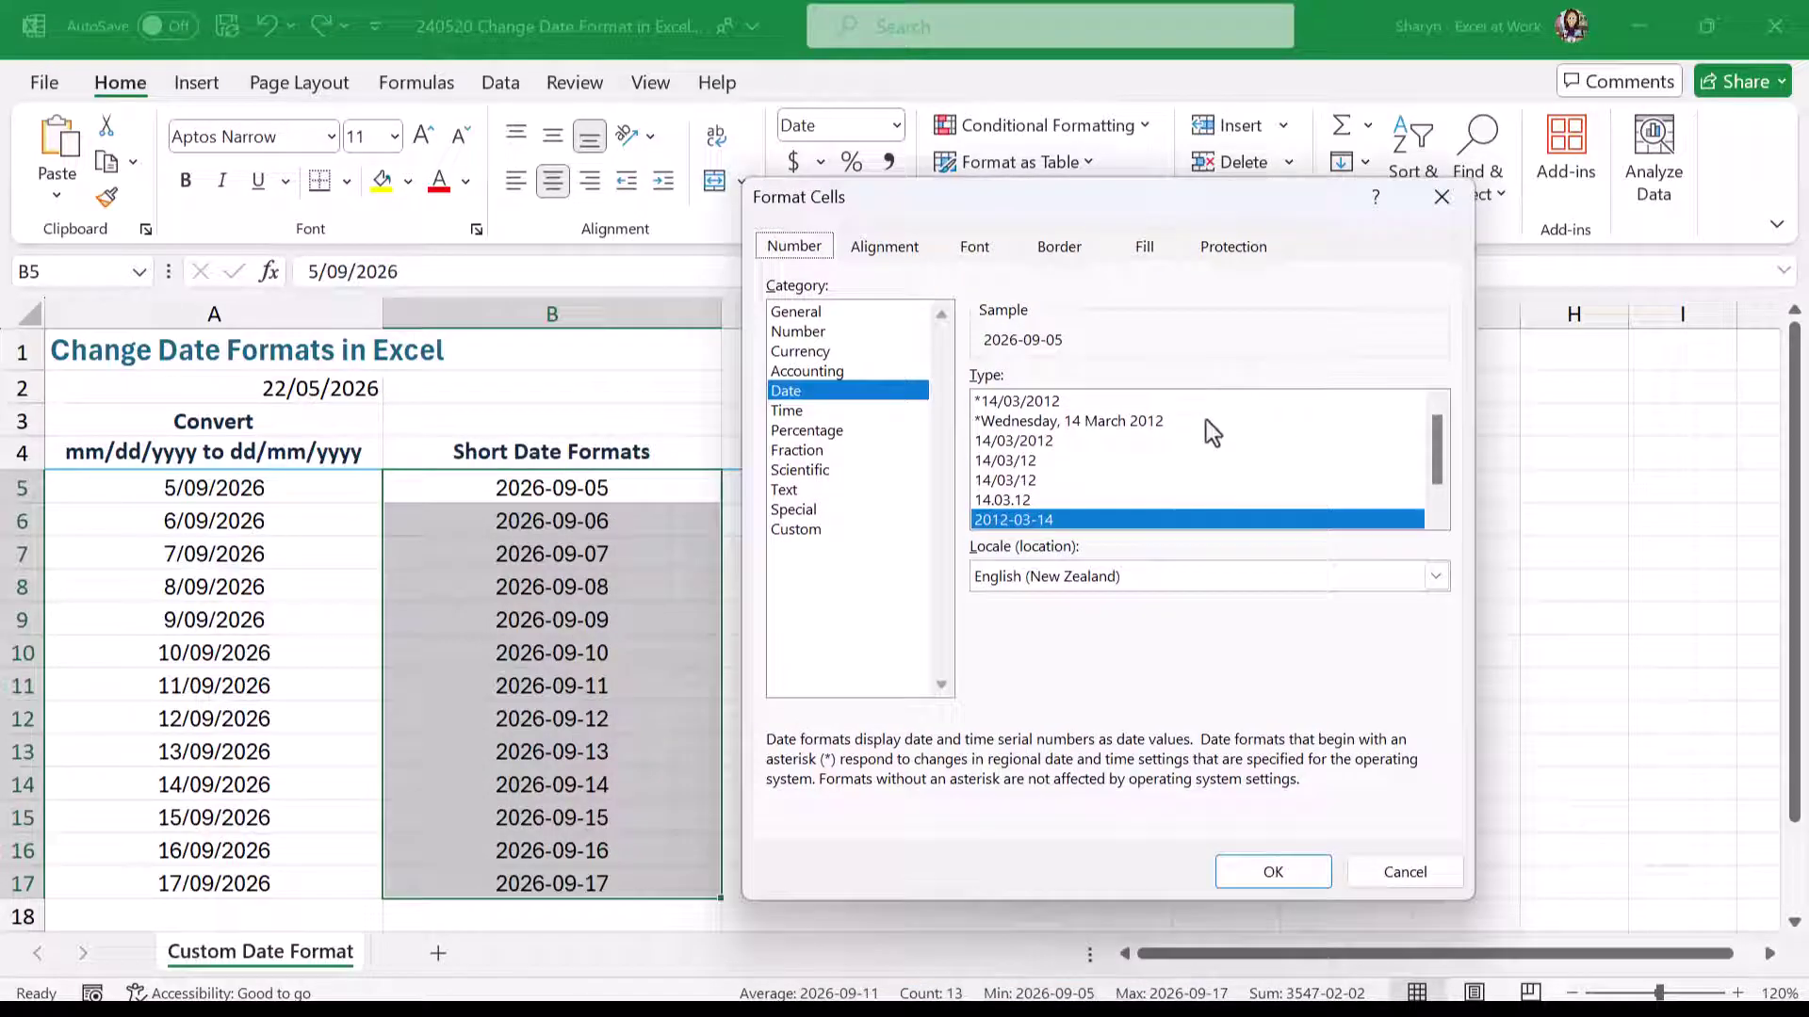
left_click(1045, 444)
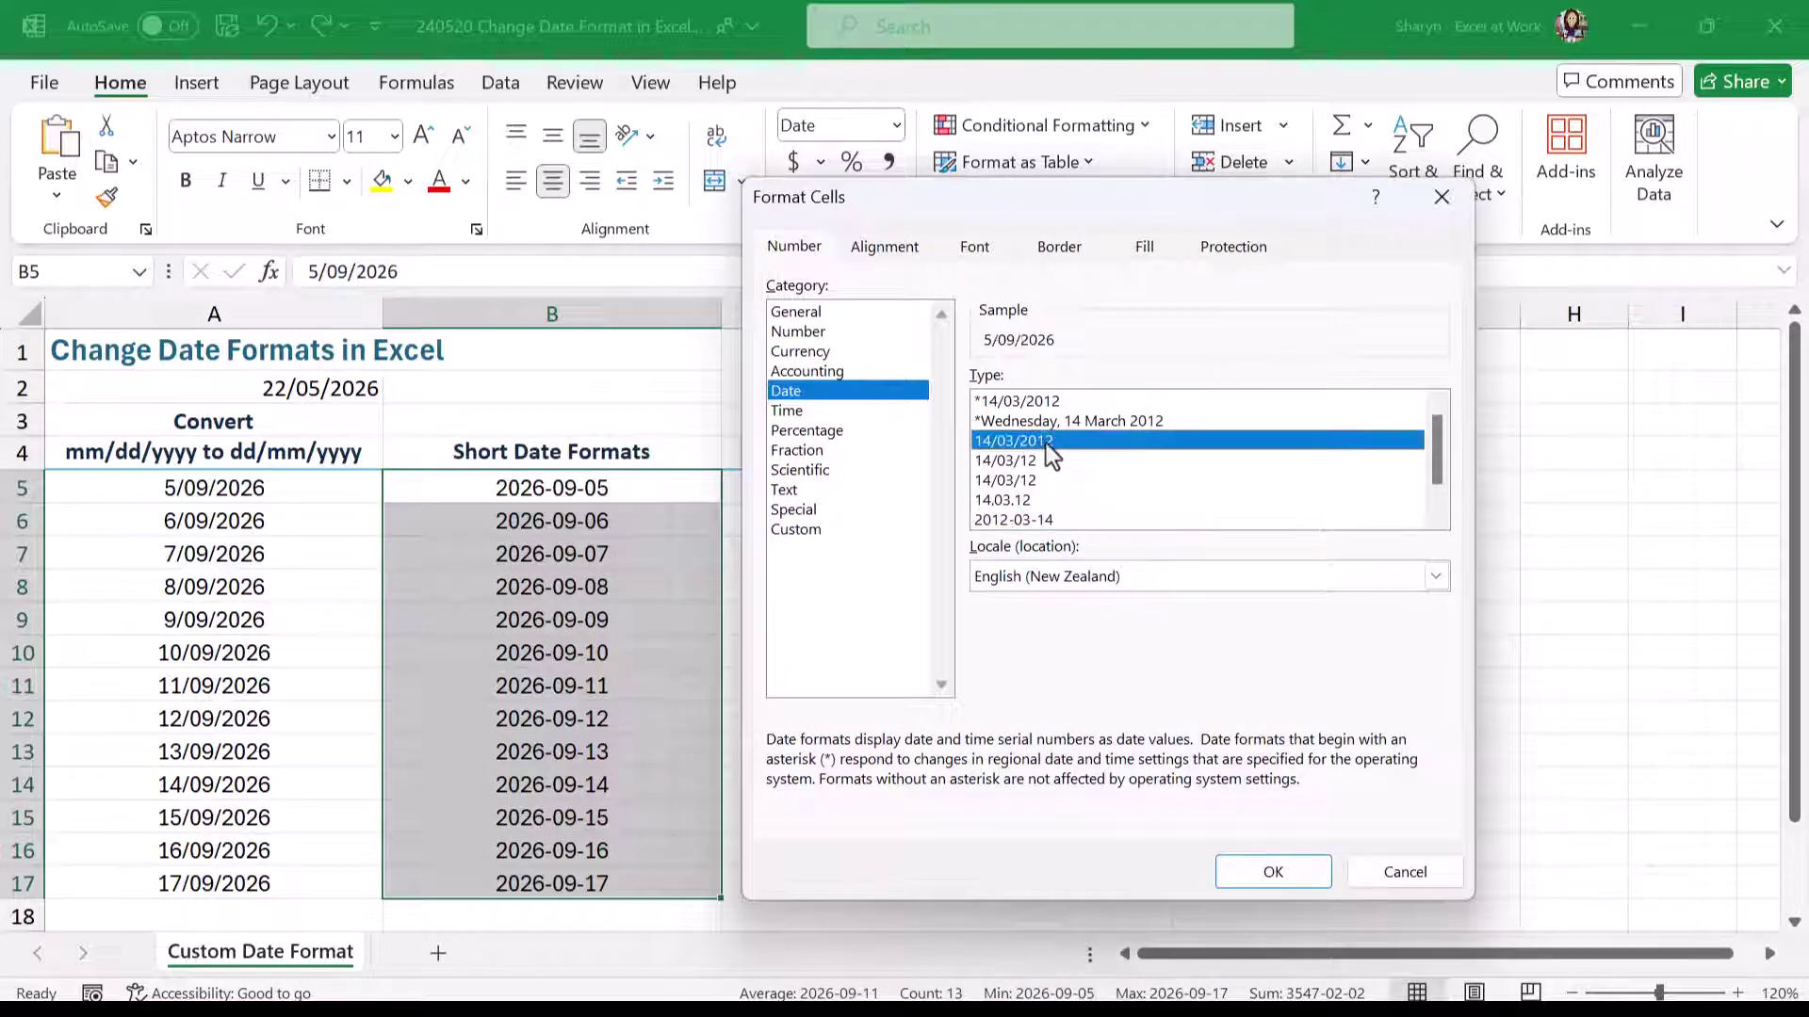
left_click(1030, 460)
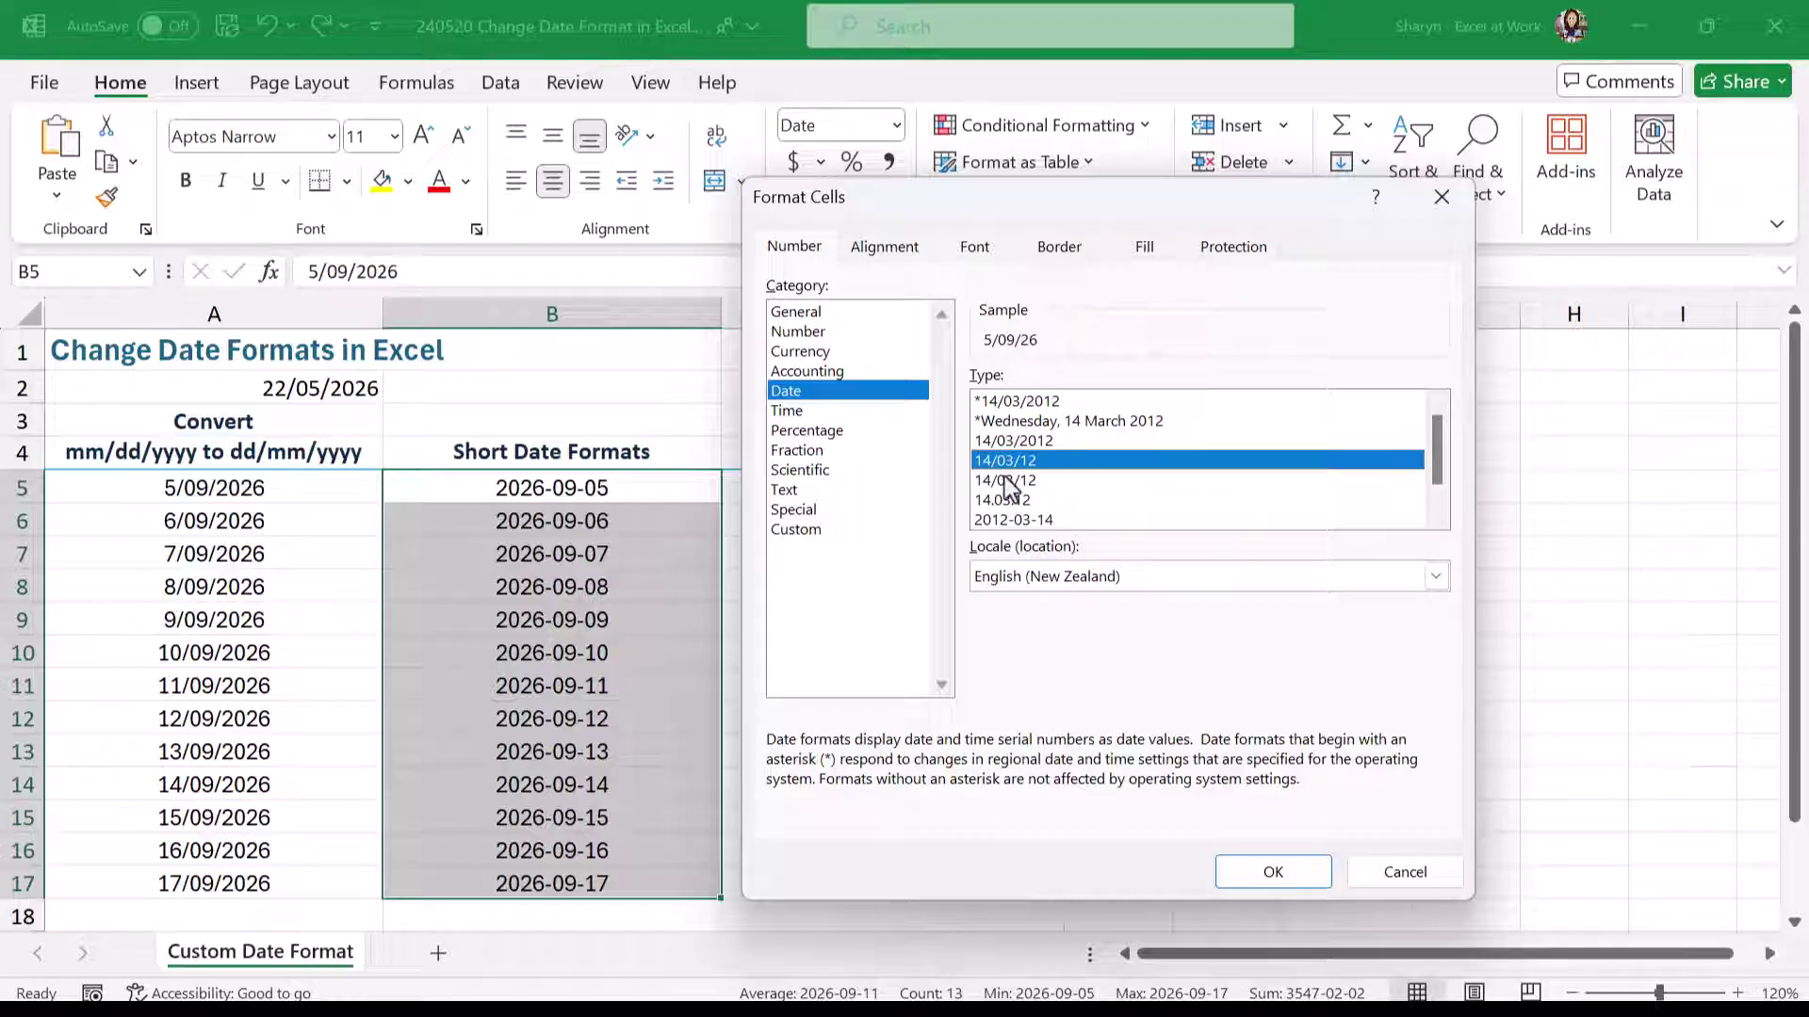
left_click(1090, 476)
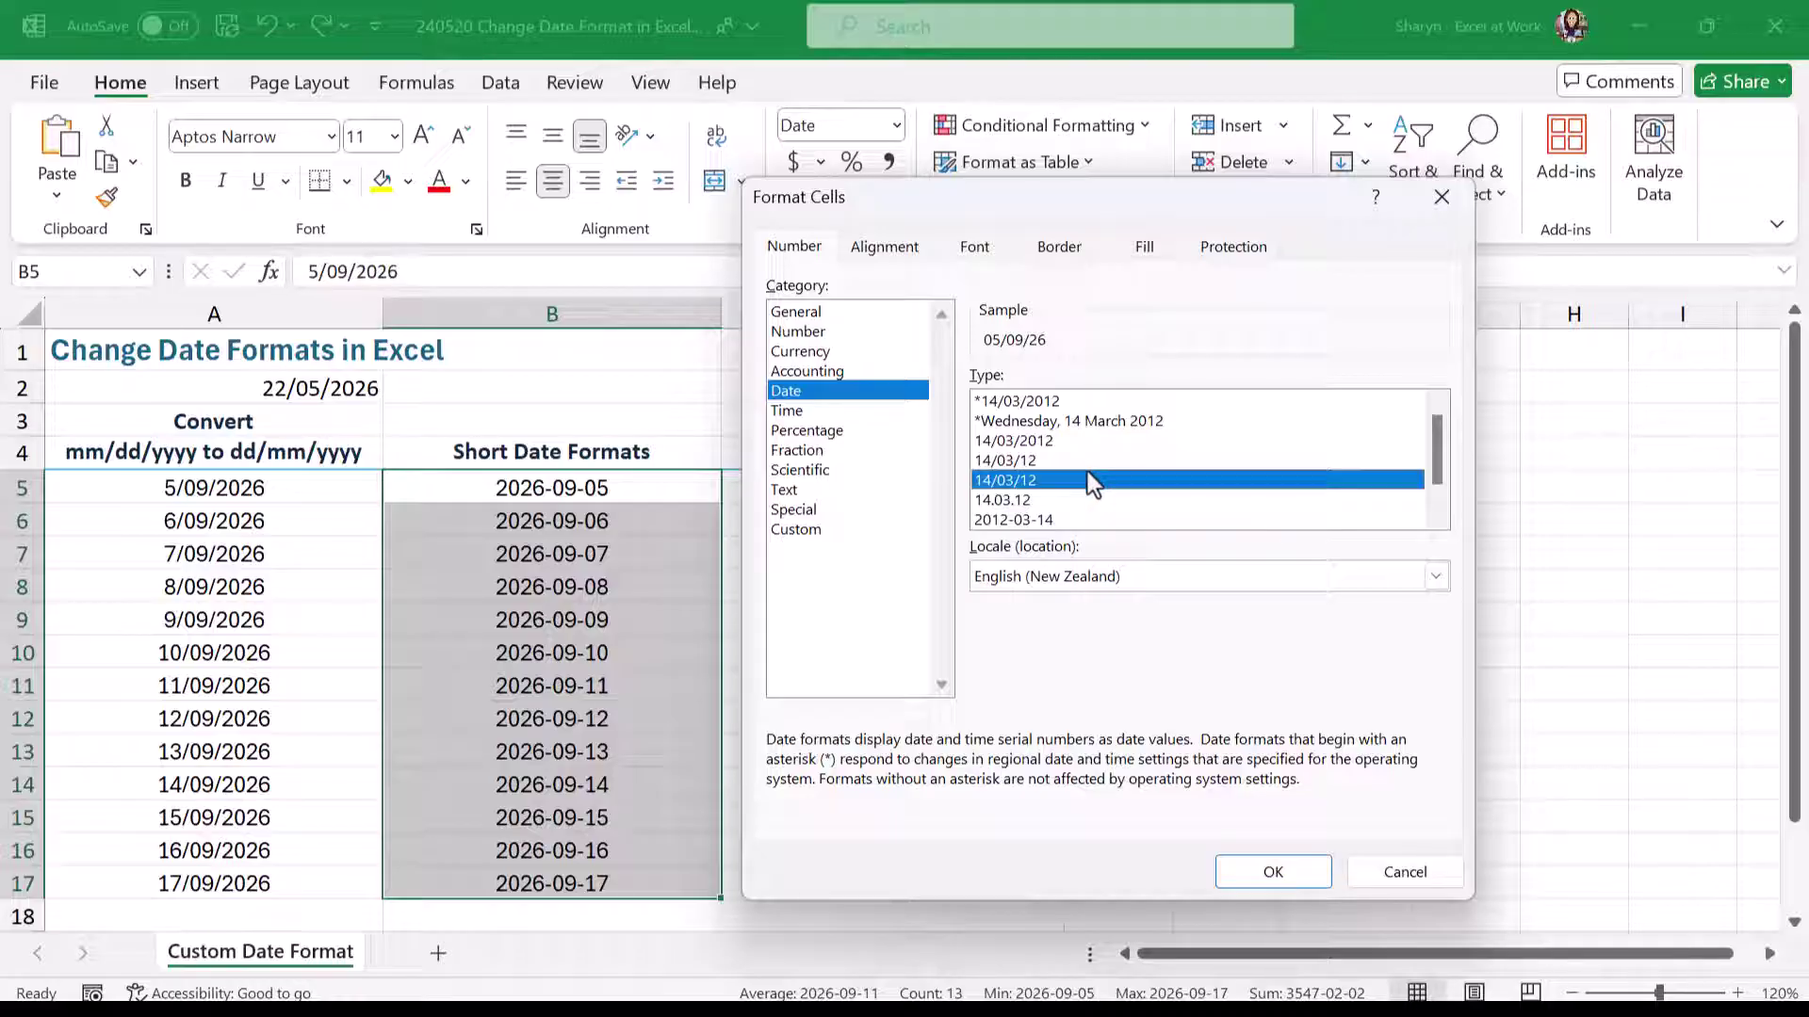
- In the Custom category, replace the dd/mm/yy;@ code with dd/mm/yyyy for column B
left_click(796, 530)
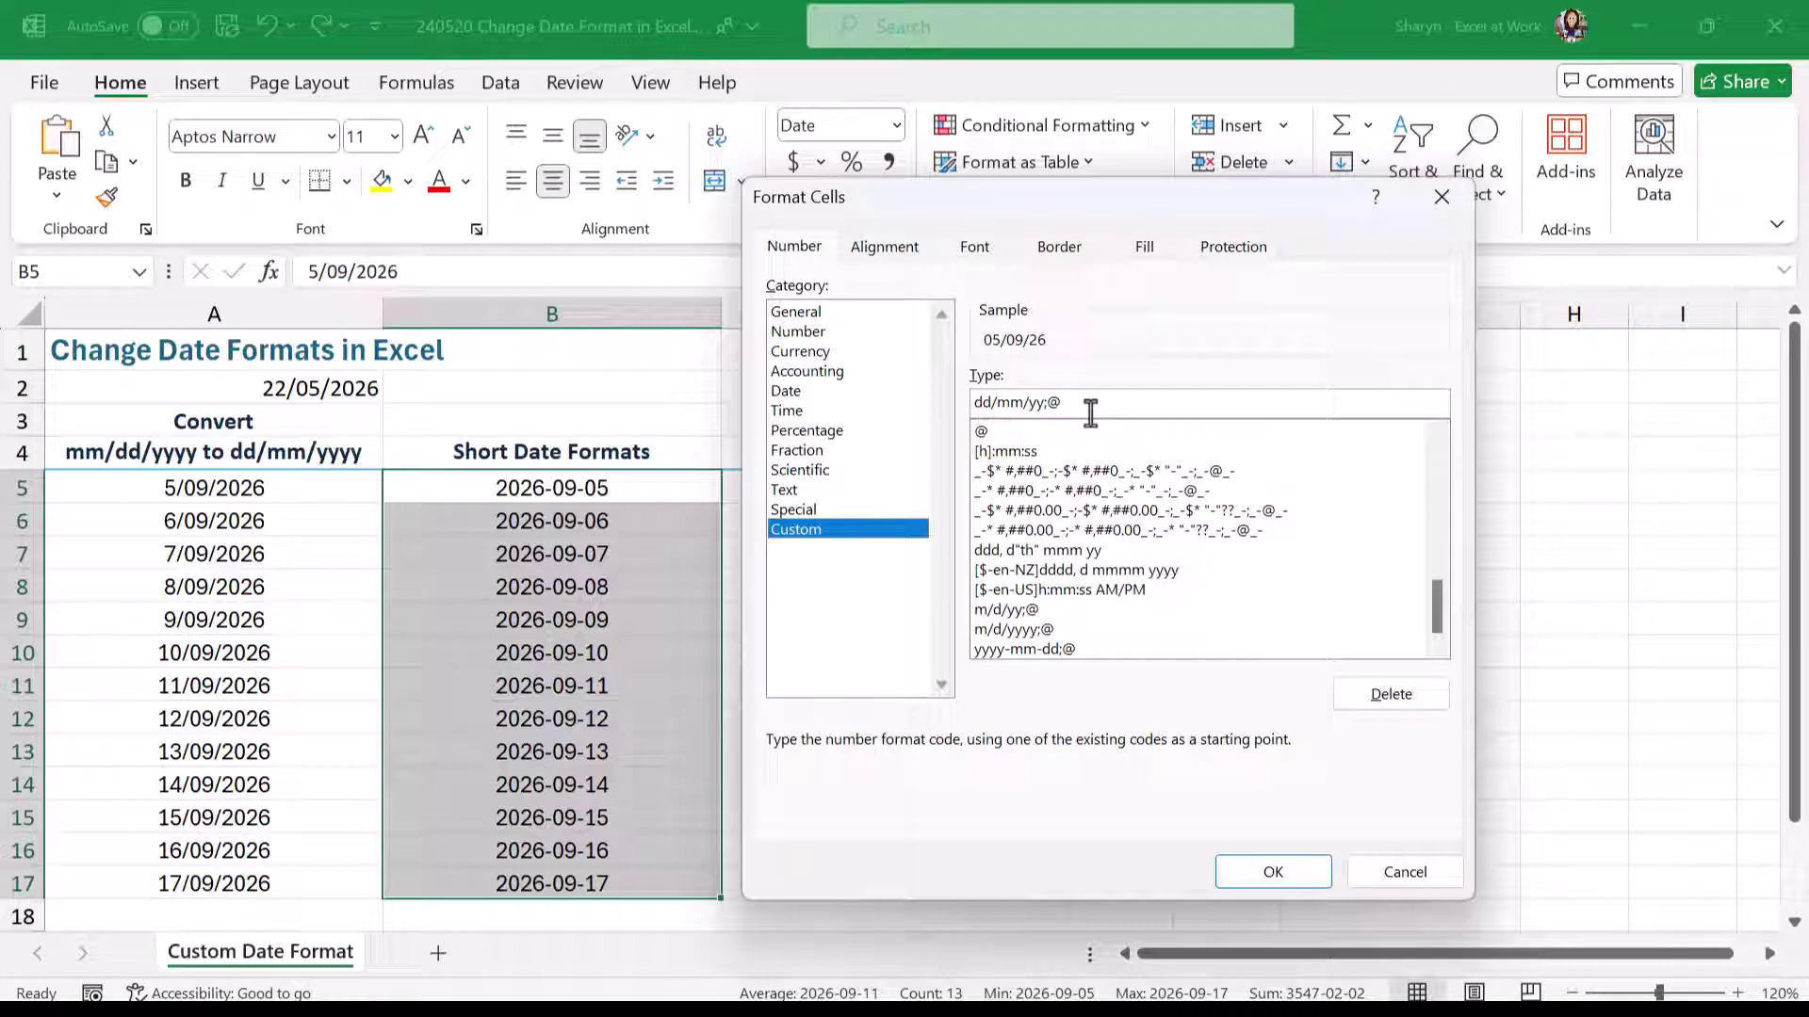
left_click_drag(1088, 403, 970, 403)
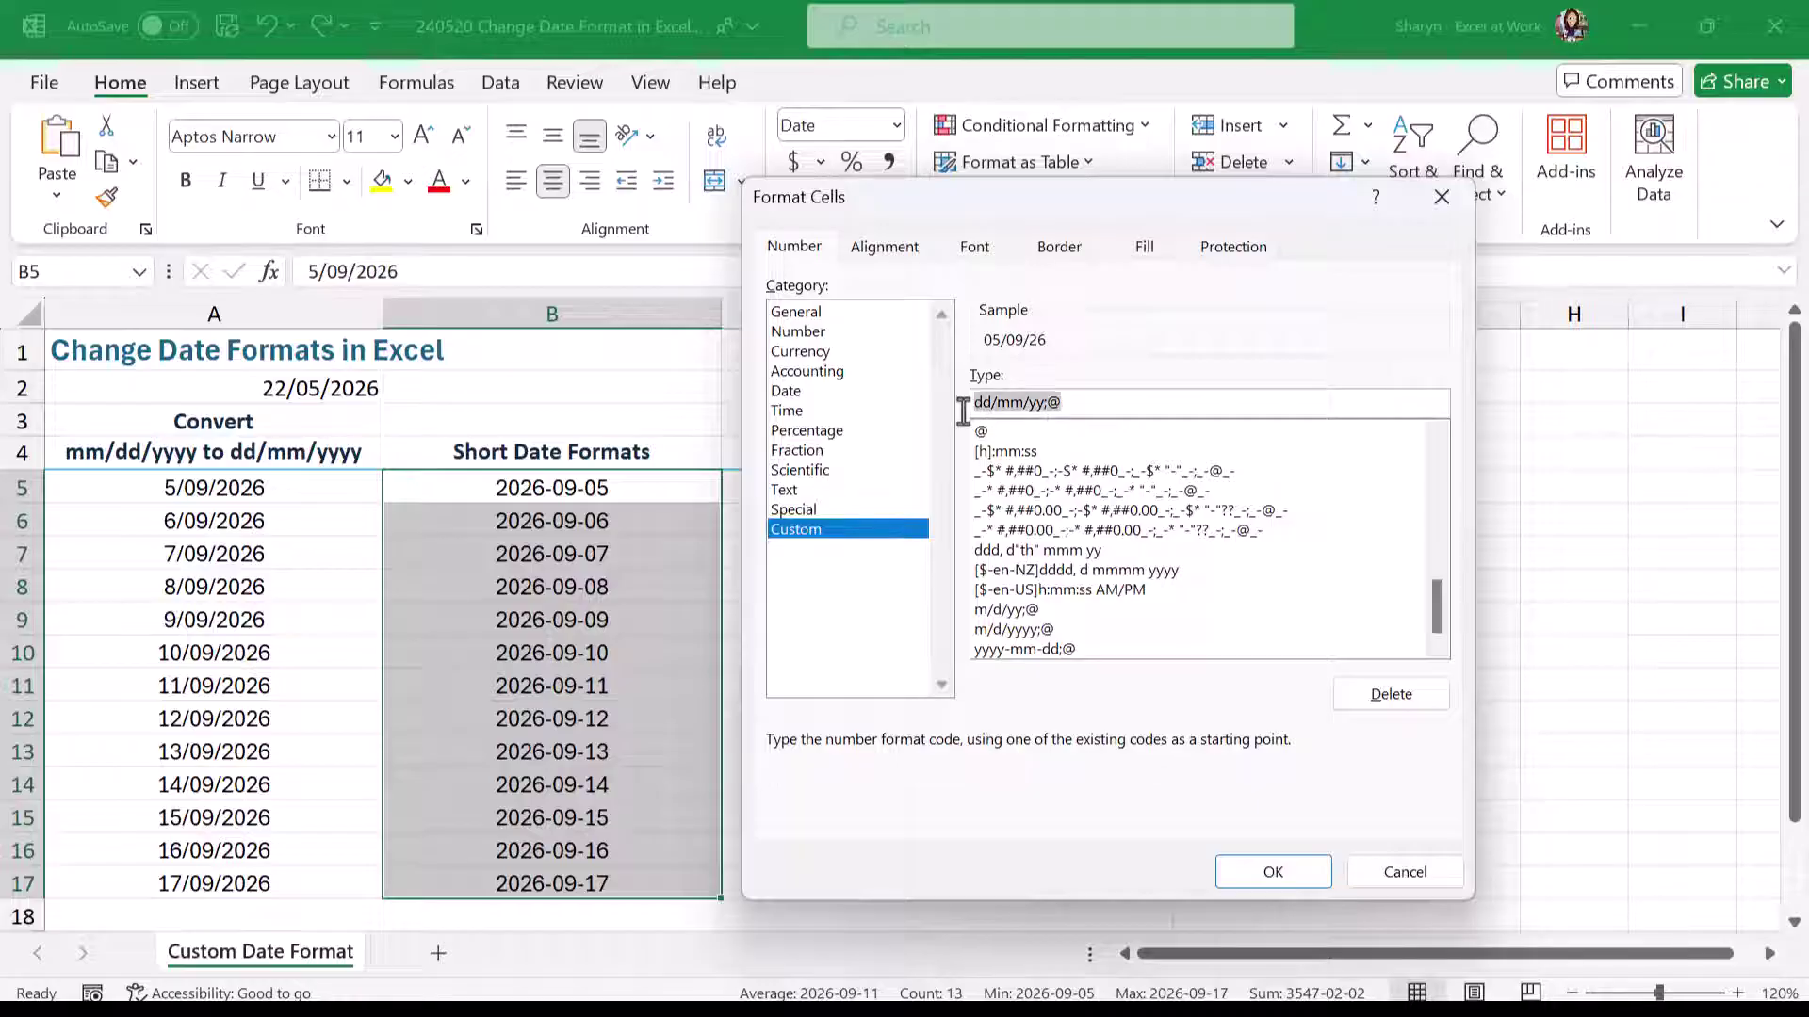
key("Delete")
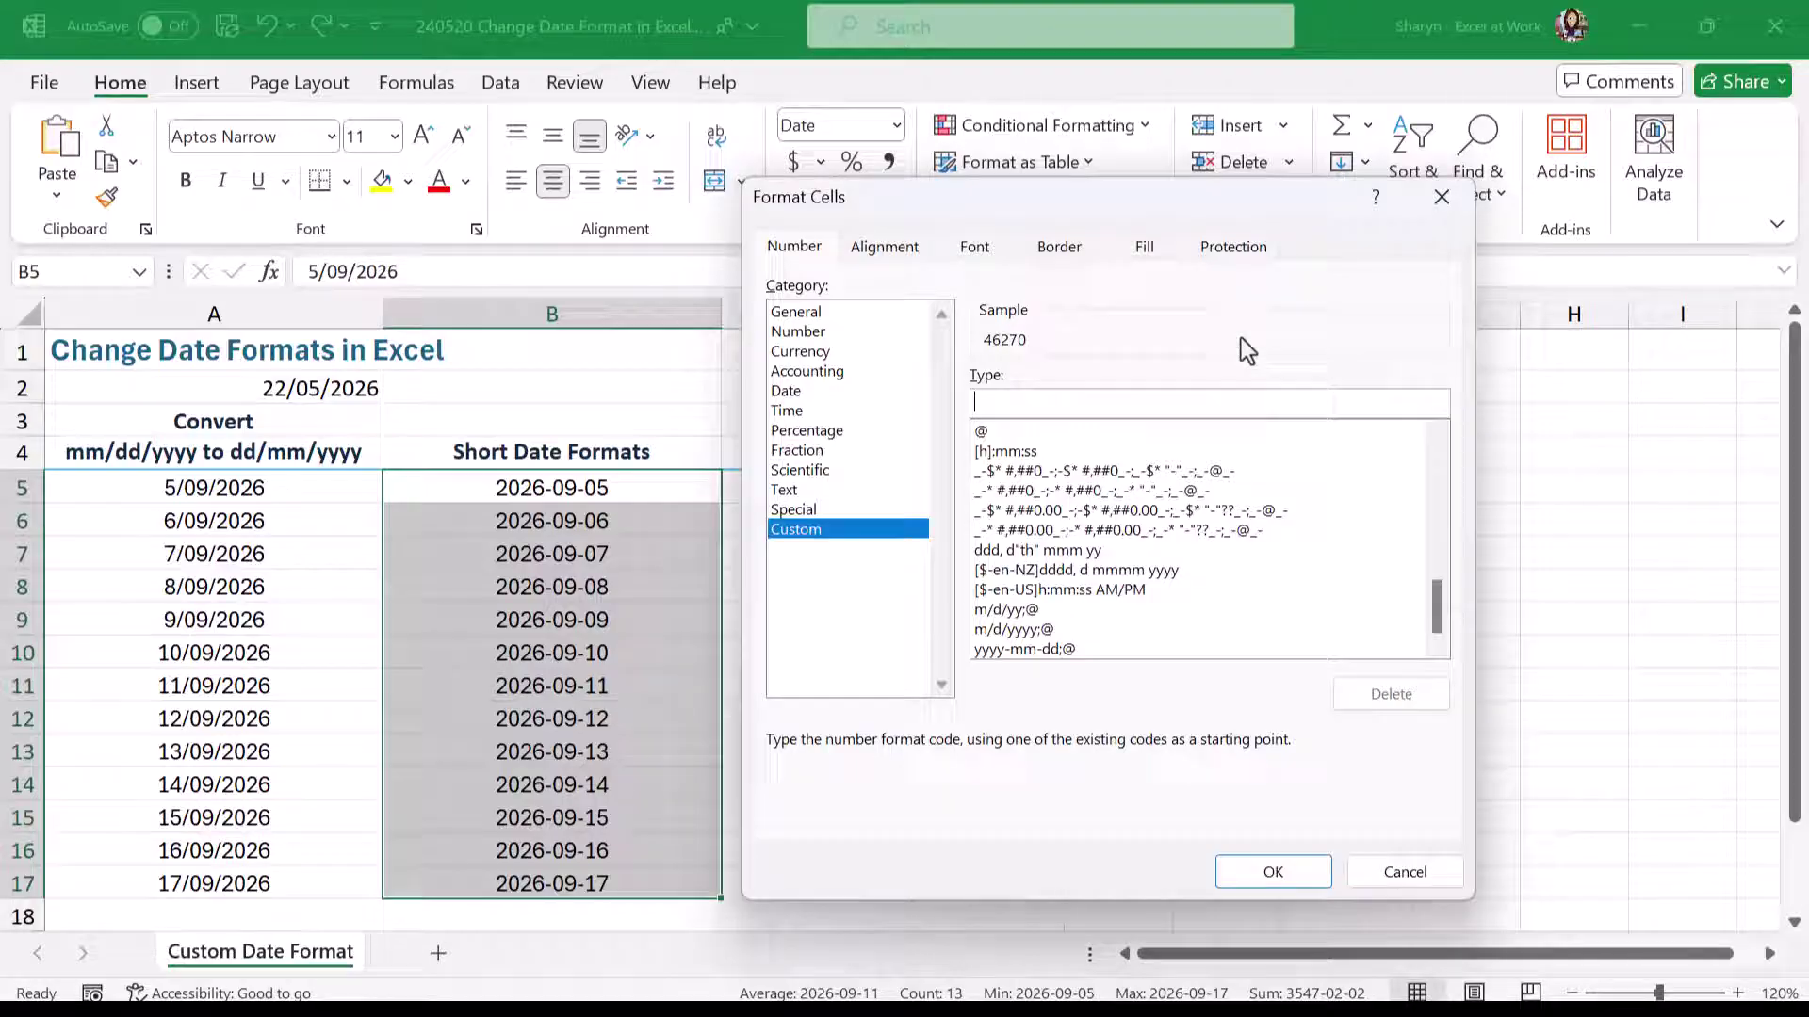
type("d")
type("d")
type("/")
type("mm")
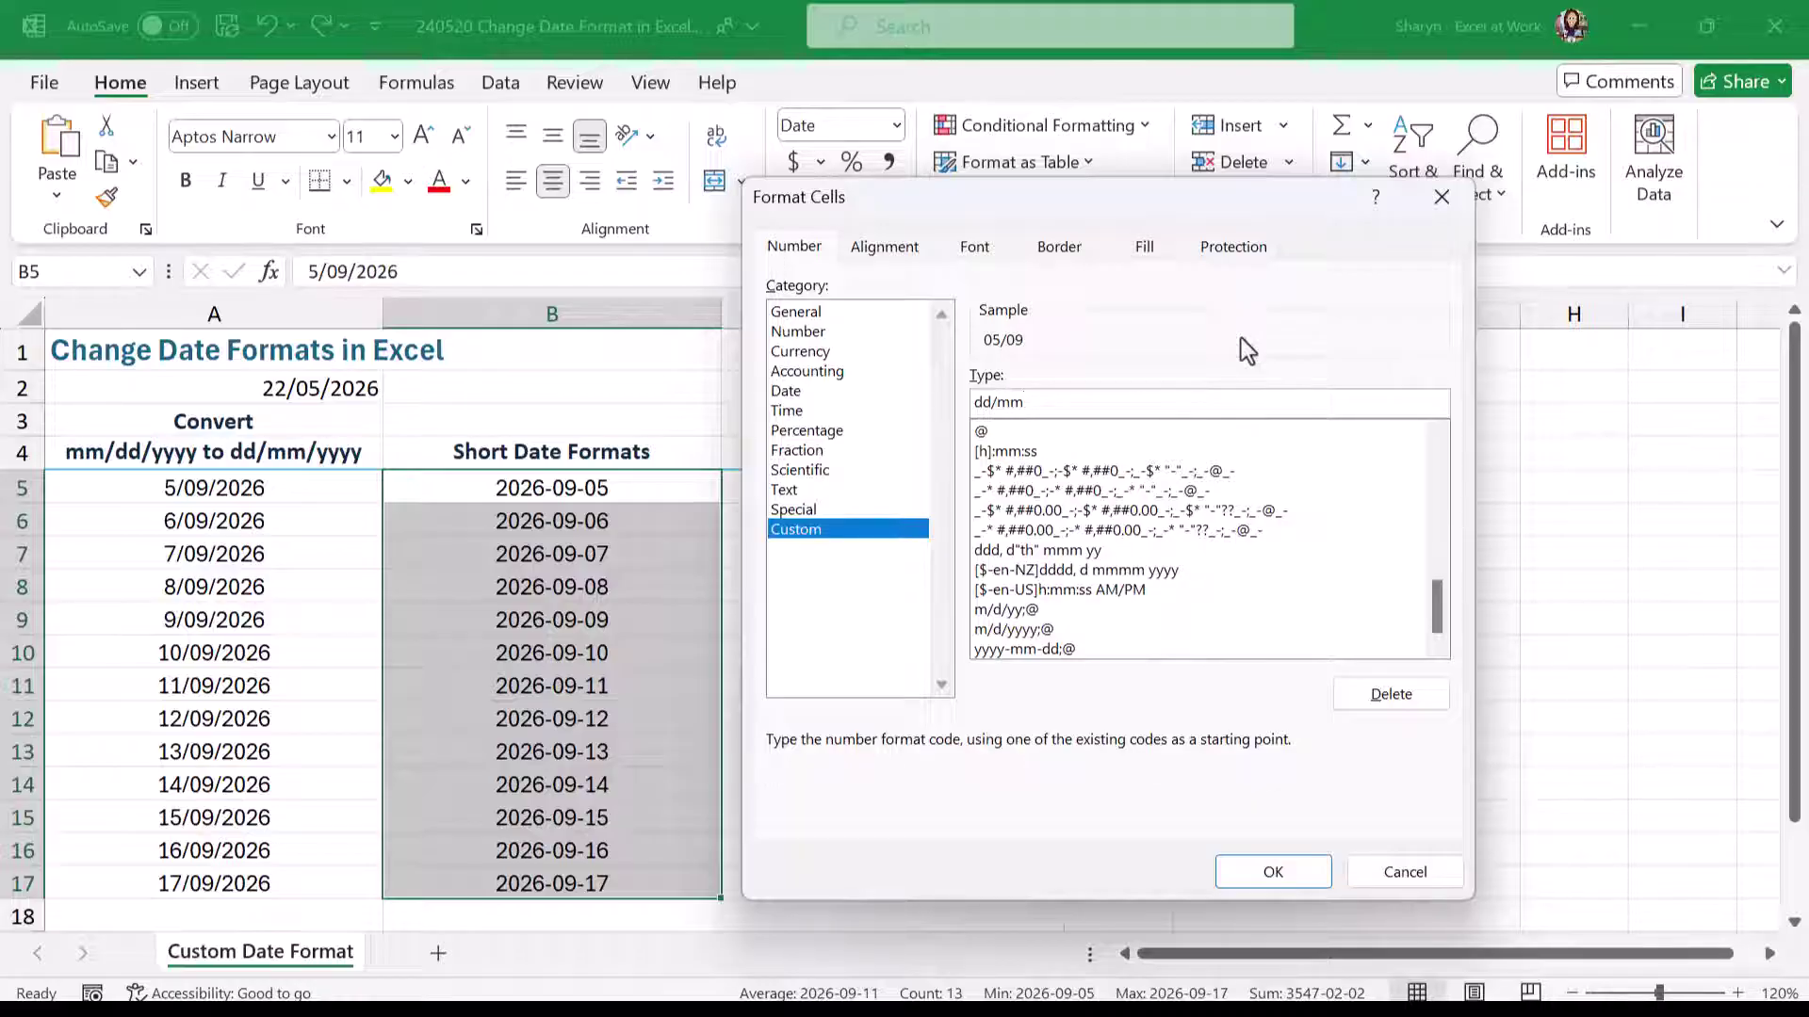
type("/")
type("yyyy")
- Apply the custom code dd-mmm-yyyy to column B so it shows 05-Sep-2026 to 17-Sep-2026
key("BackSpace")
key("BackSpace")
key("BackSpace")
key("BackSpace")
key("BackSpace")
key("BackSpace")
type("dd-")
type("mm-")
type("yy")
type("yy")
left_click(1022, 404)
type("m")
type("m")
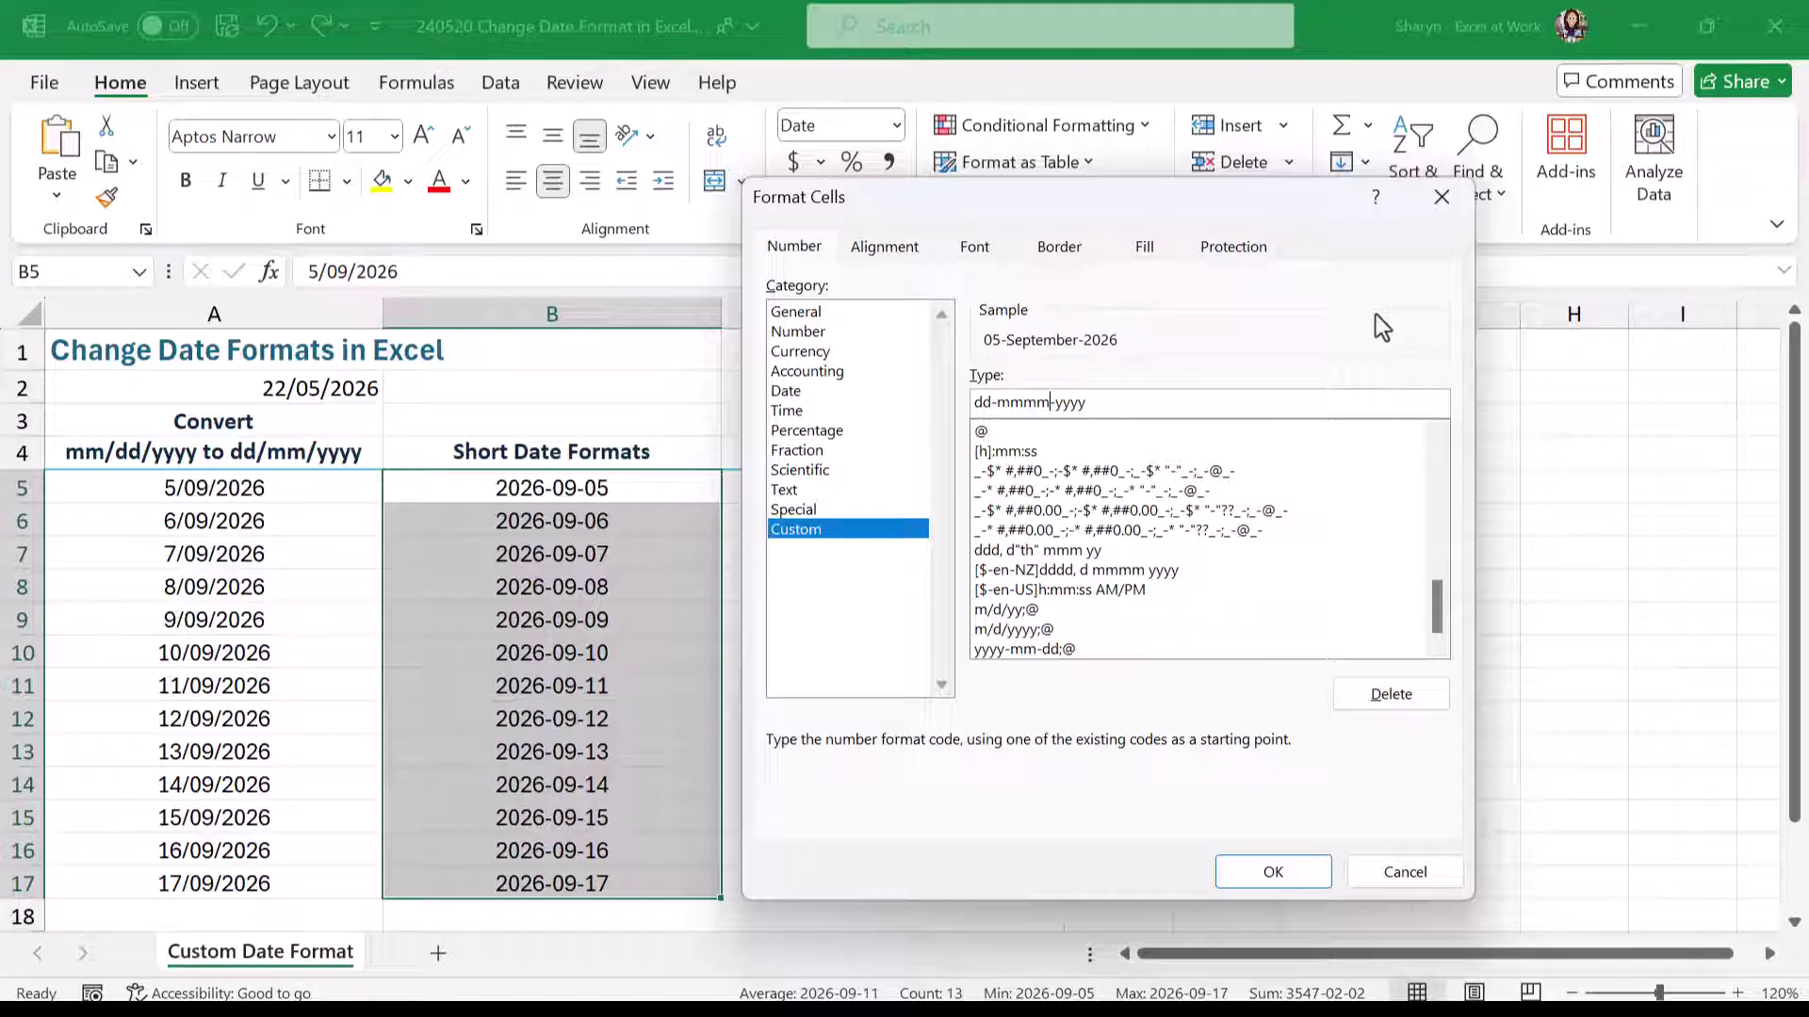
key("BackSpace")
left_click(1293, 866)
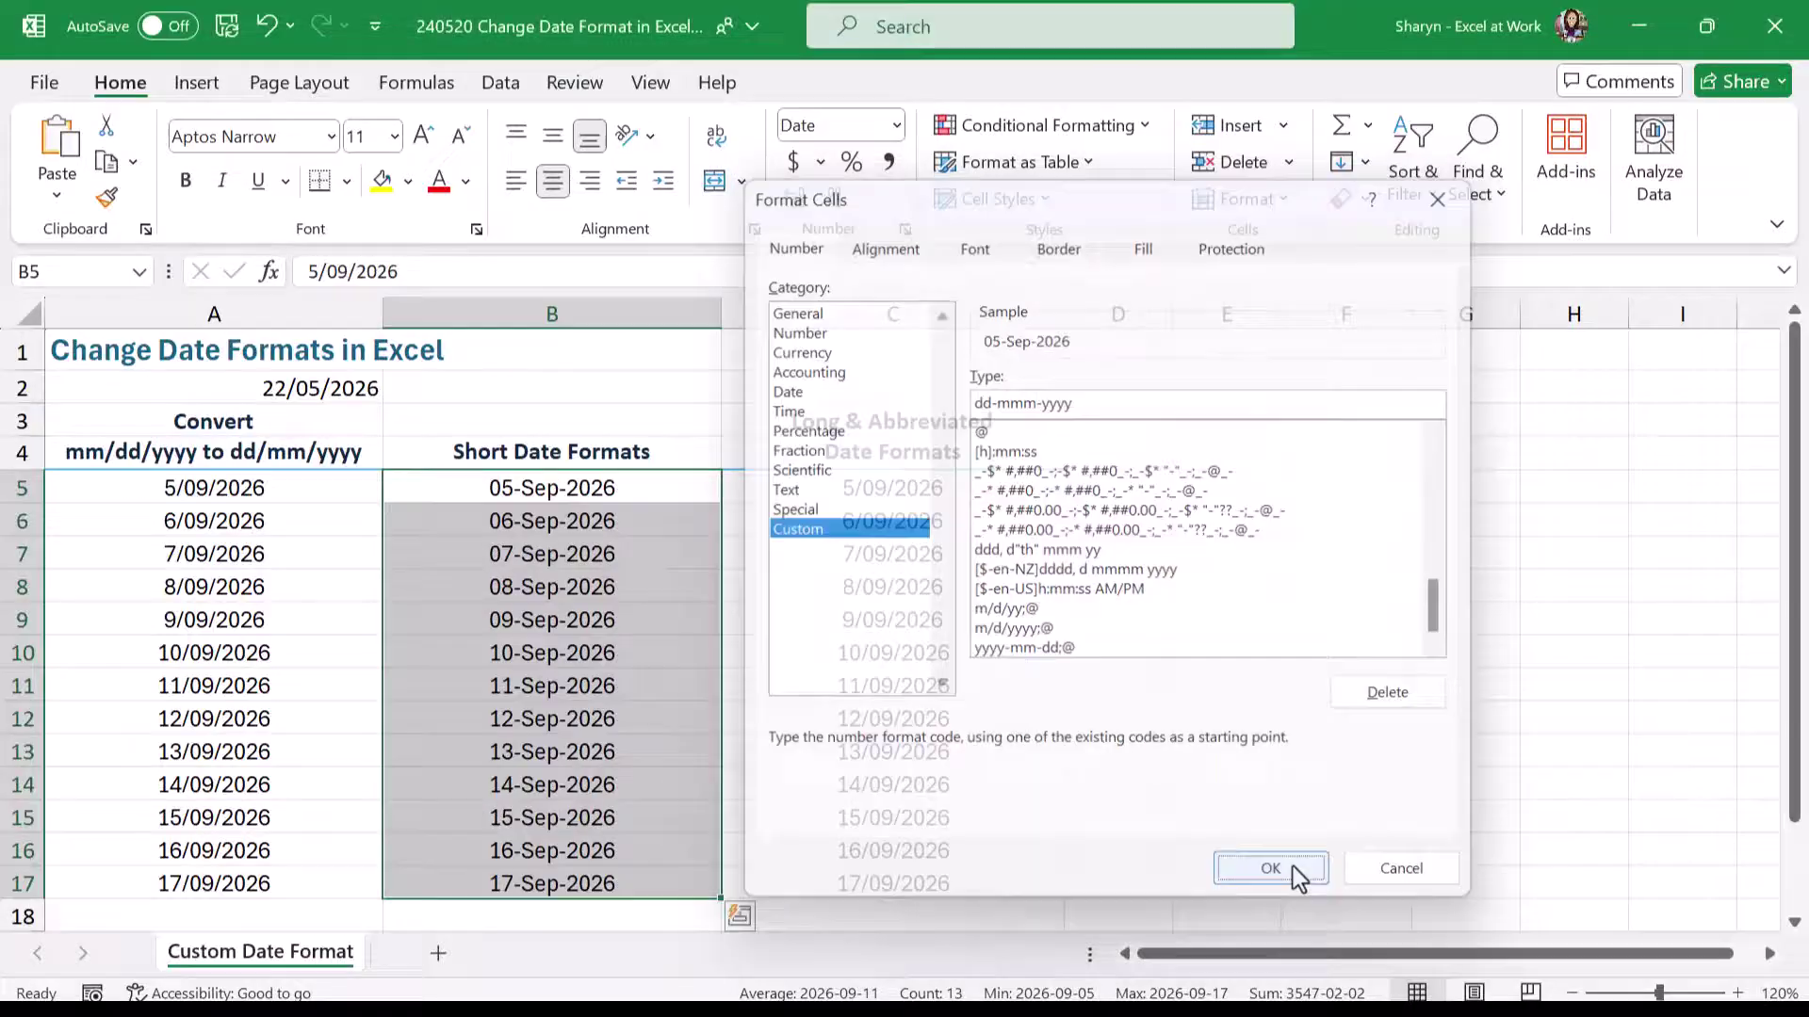
left_click(658, 498)
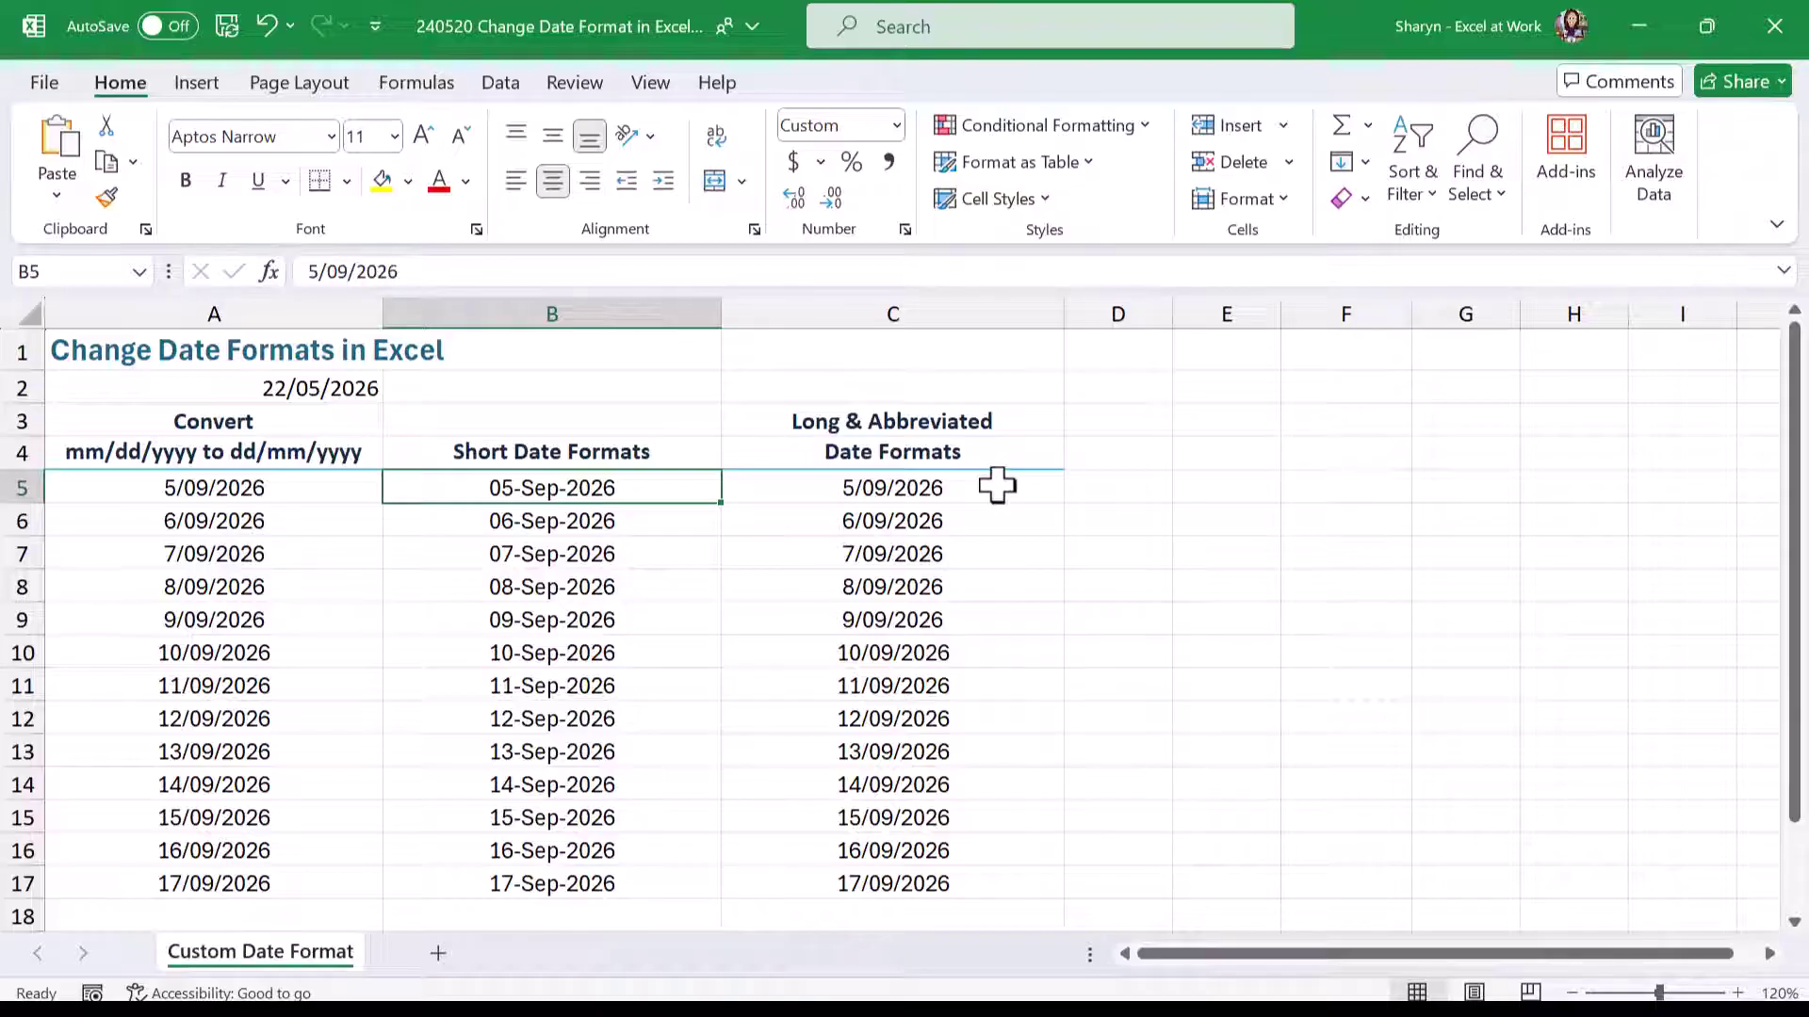
- Select C5:C17 and replace its d/mm/yyyy custom code with the long-date code dddd, dd mmmm yyyy
left_click_drag(996, 485, 997, 884)
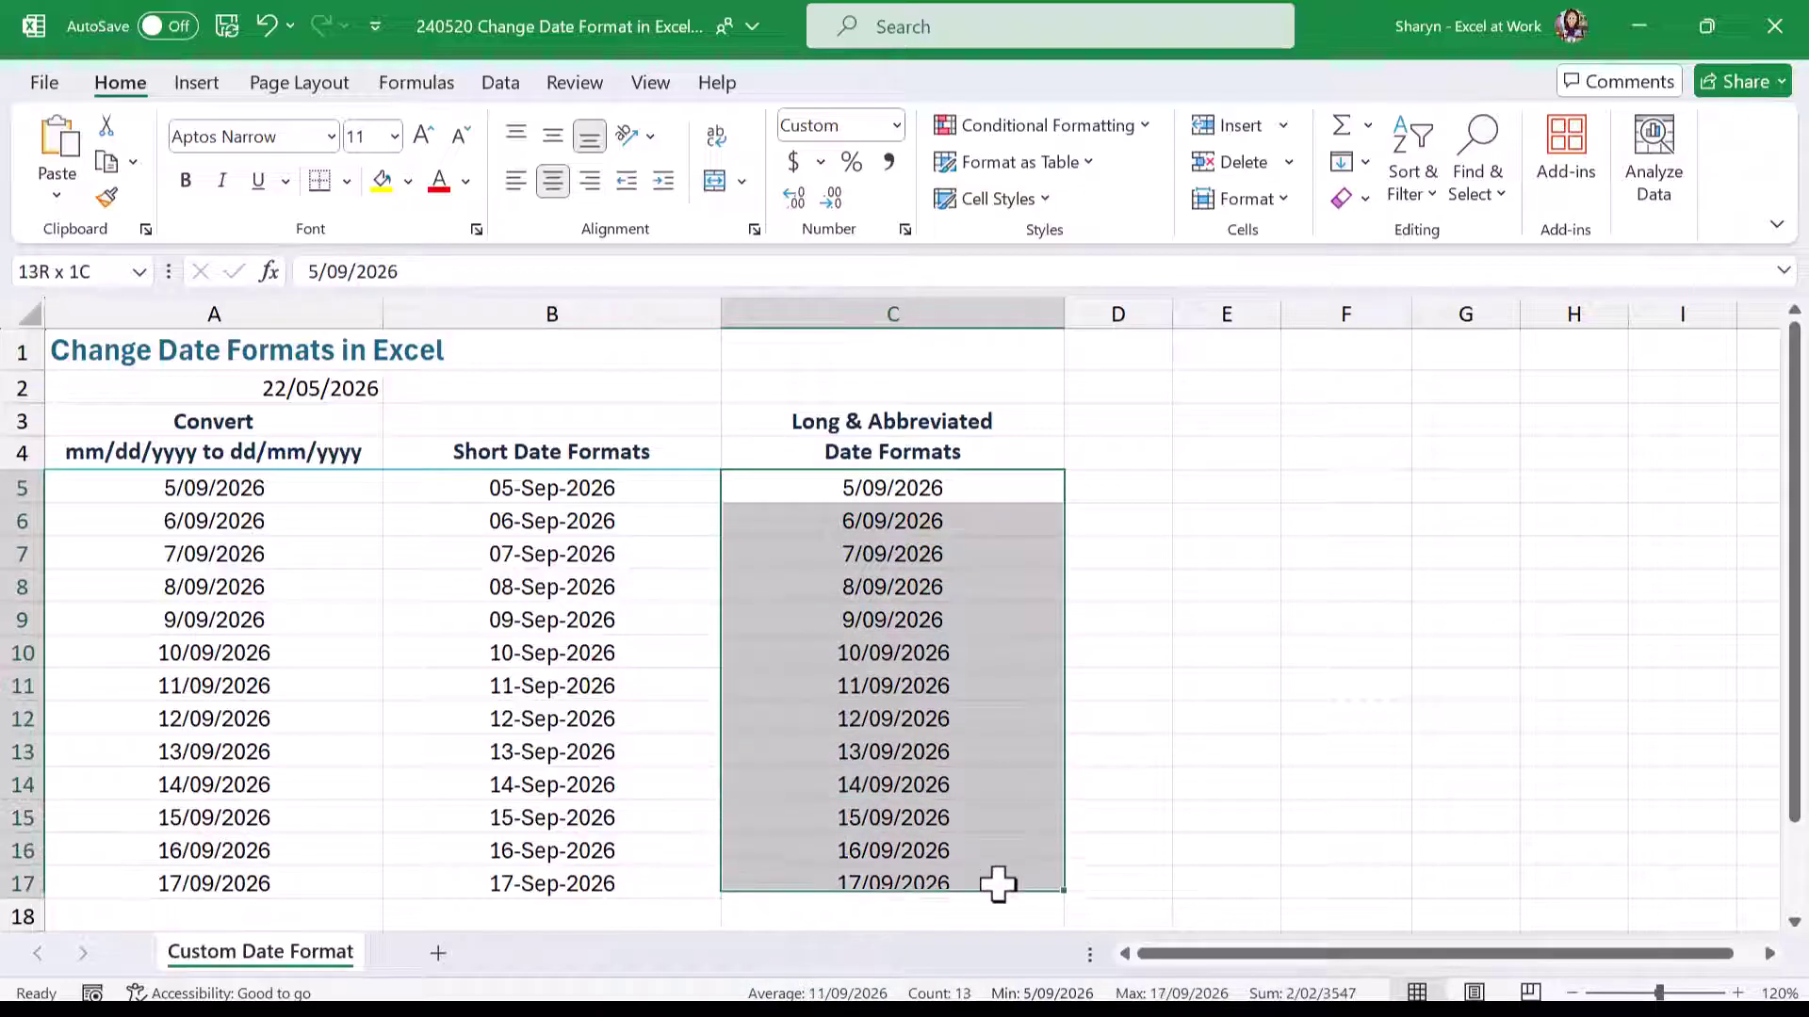
right_click(976, 591)
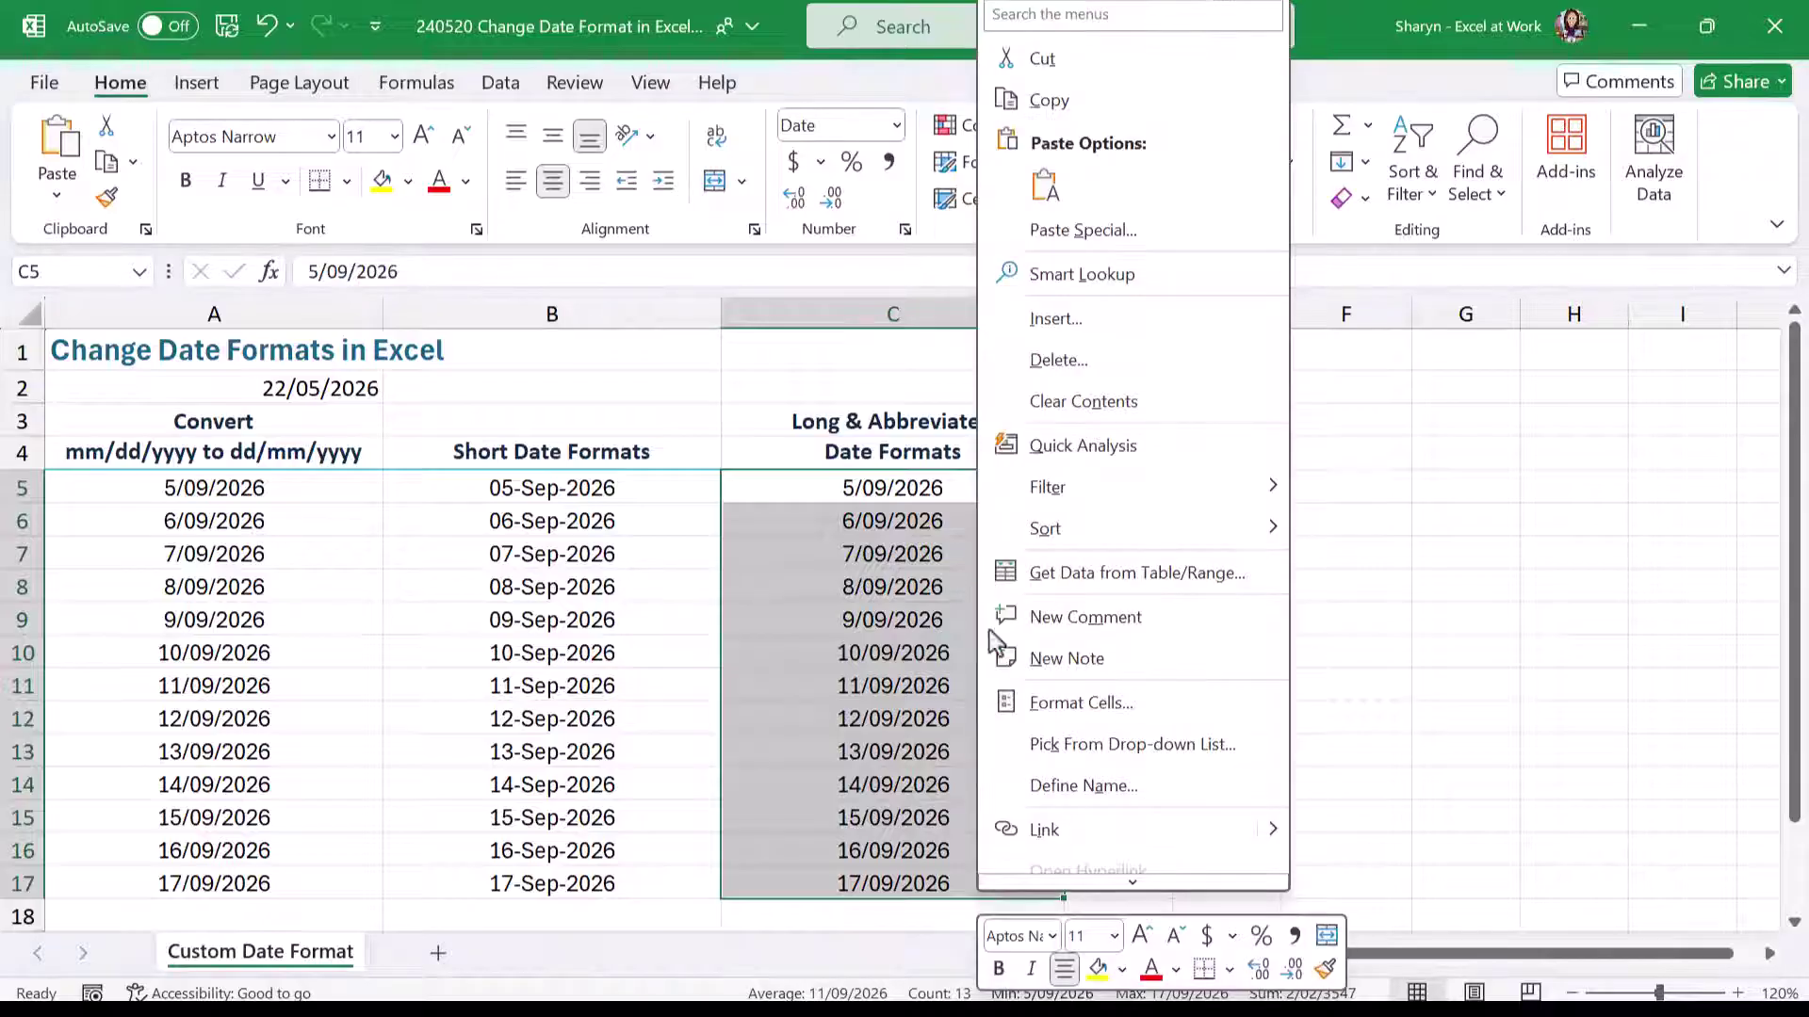
left_click(1119, 699)
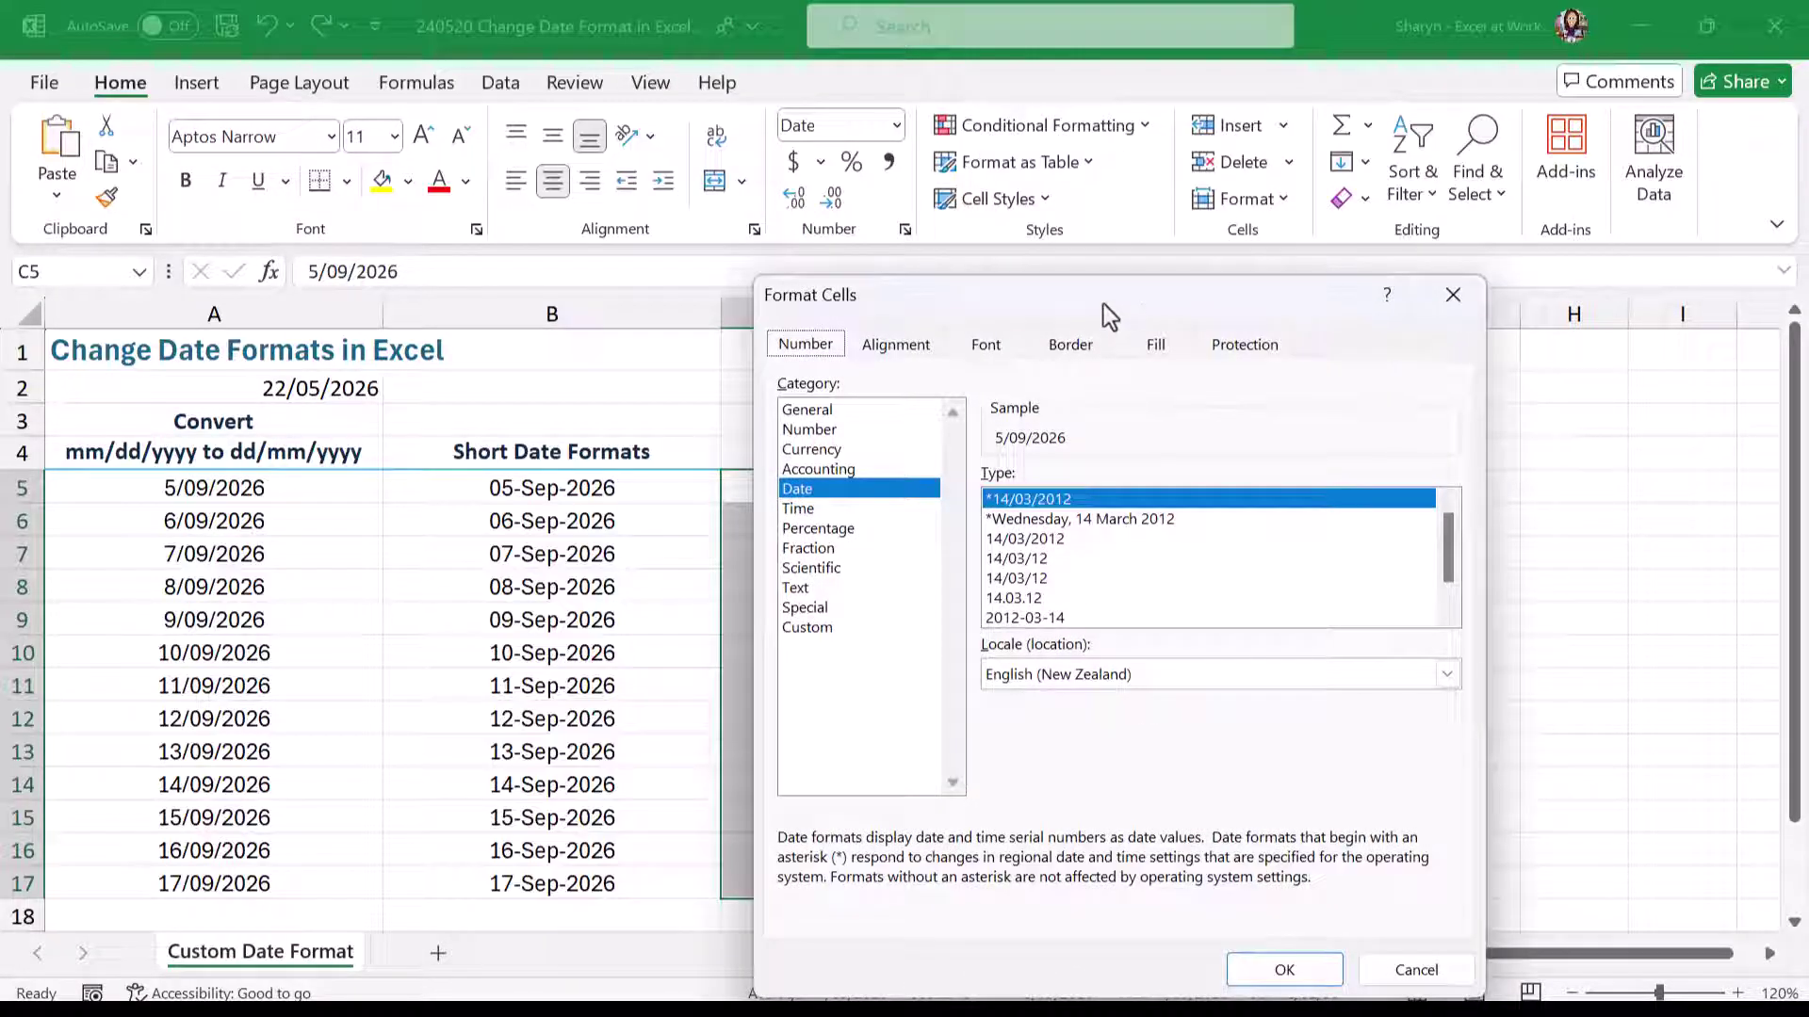
left_click_drag(1104, 303, 1354, 202)
left_click(1044, 528)
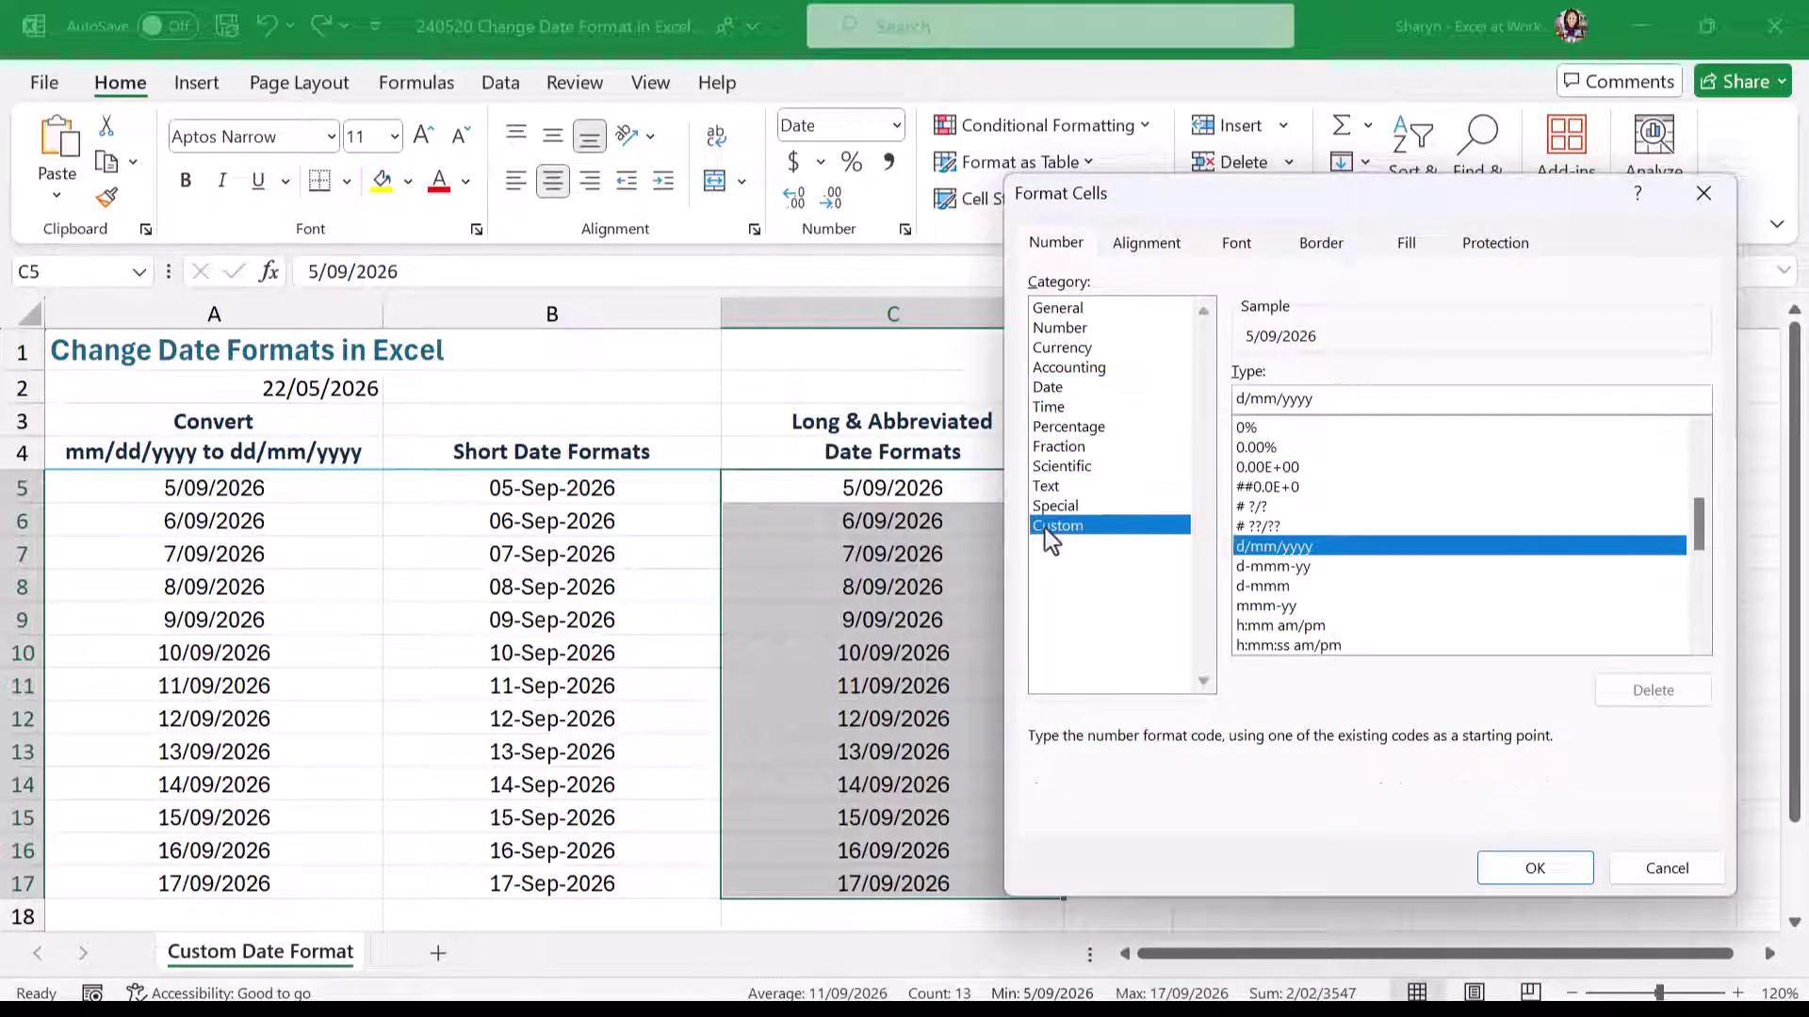
left_click_drag(1344, 402, 1226, 401)
key("BackSpace")
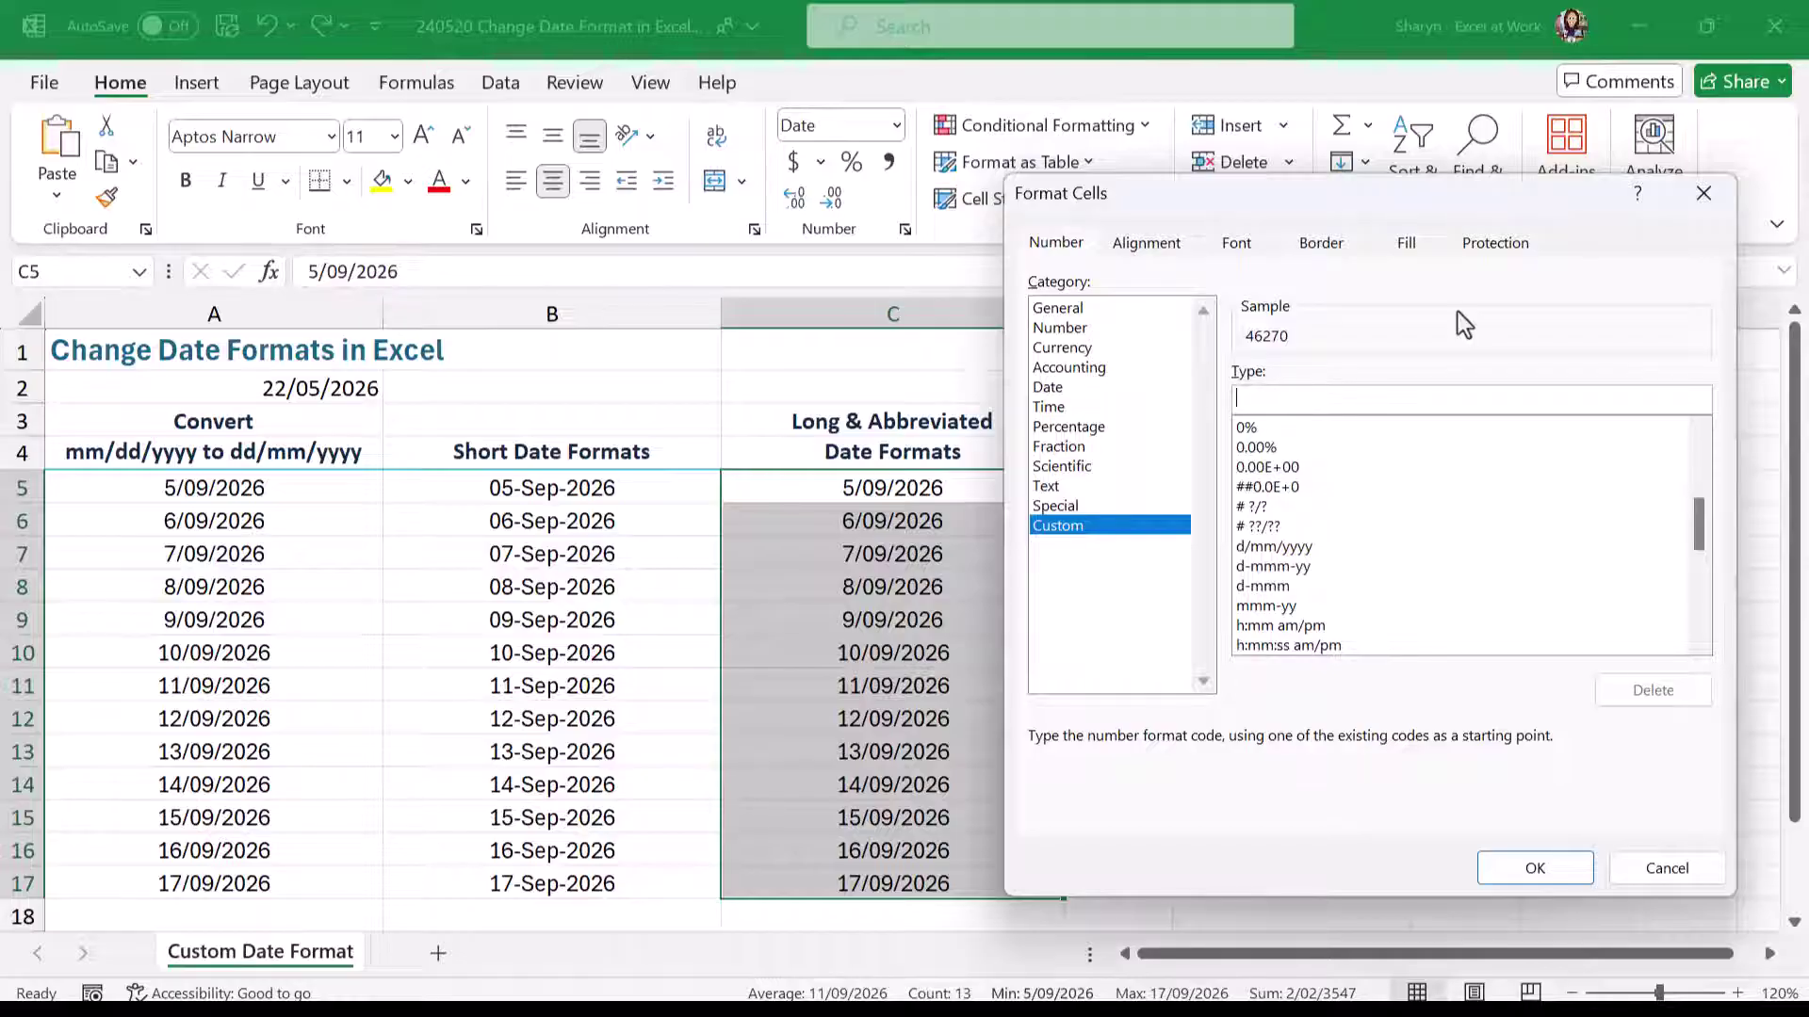
type("d")
type("d")
type("d")
type("d")
type(",")
type("d ")
type("m")
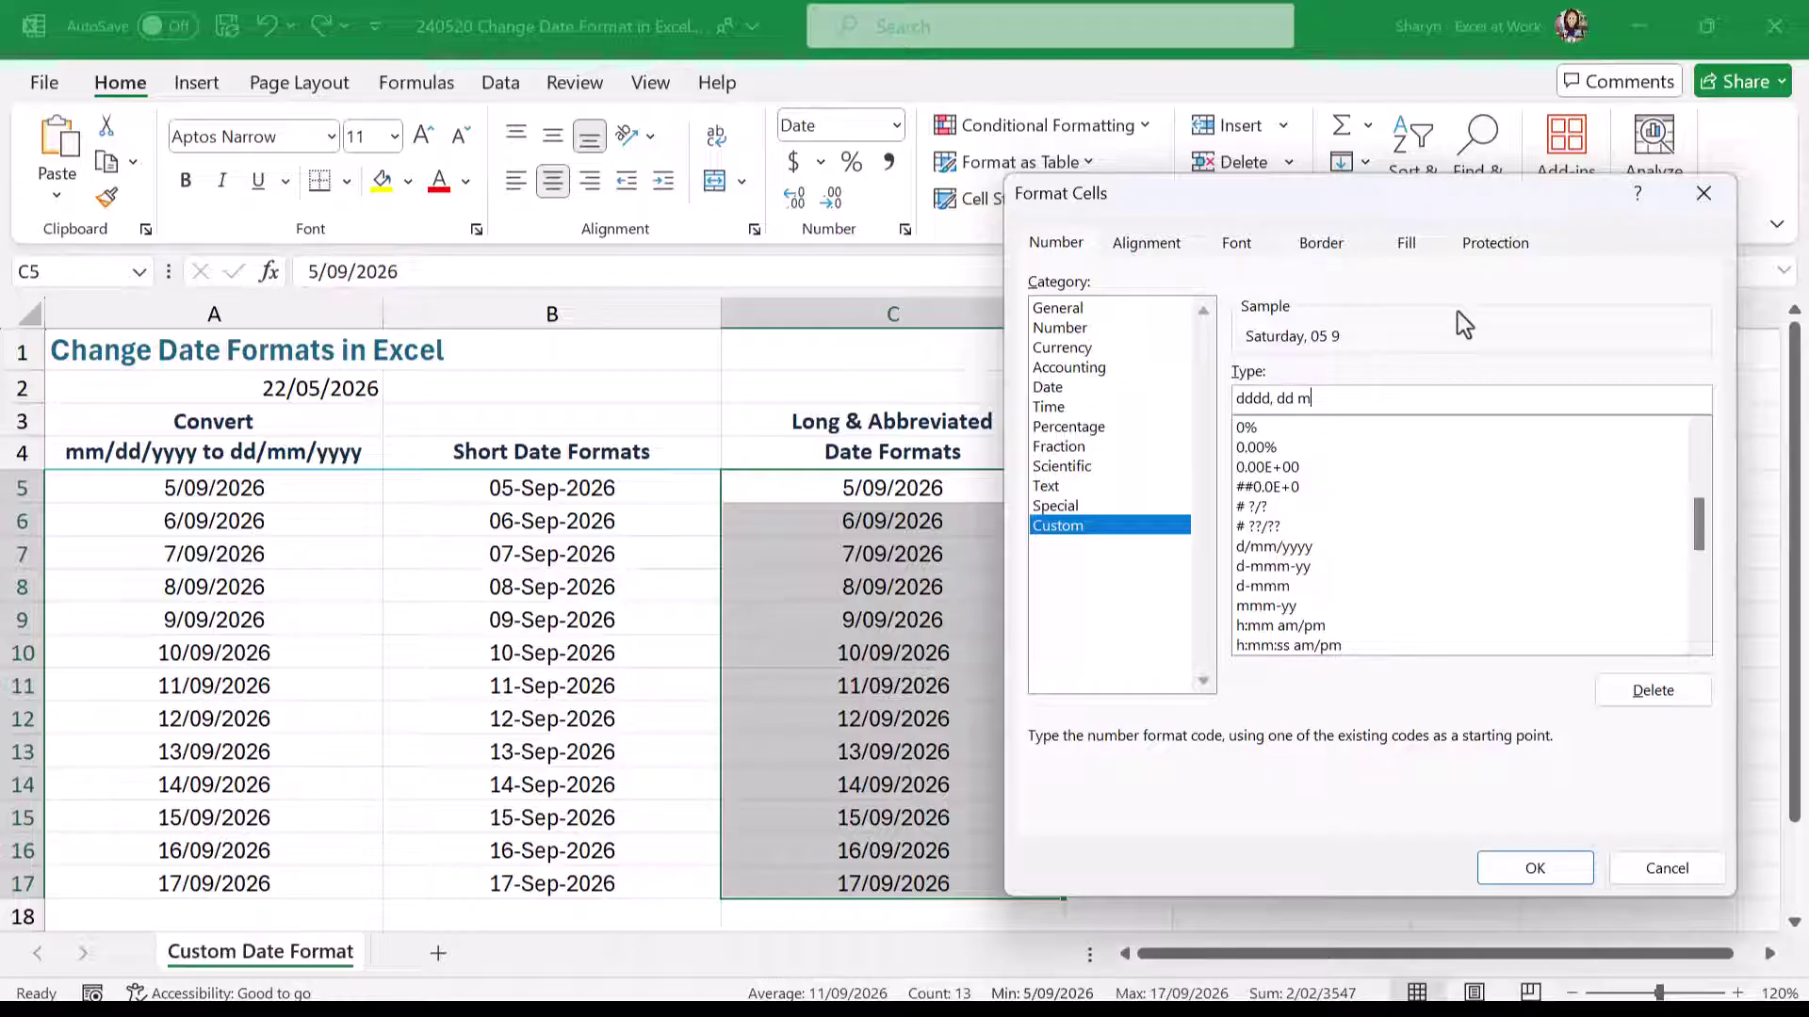
type("m")
type("m")
type("m ")
type("yy")
type("yy")
- Apply column C's long date format, then enter 'Shipping Date:' in cell A2
left_click(1557, 864)
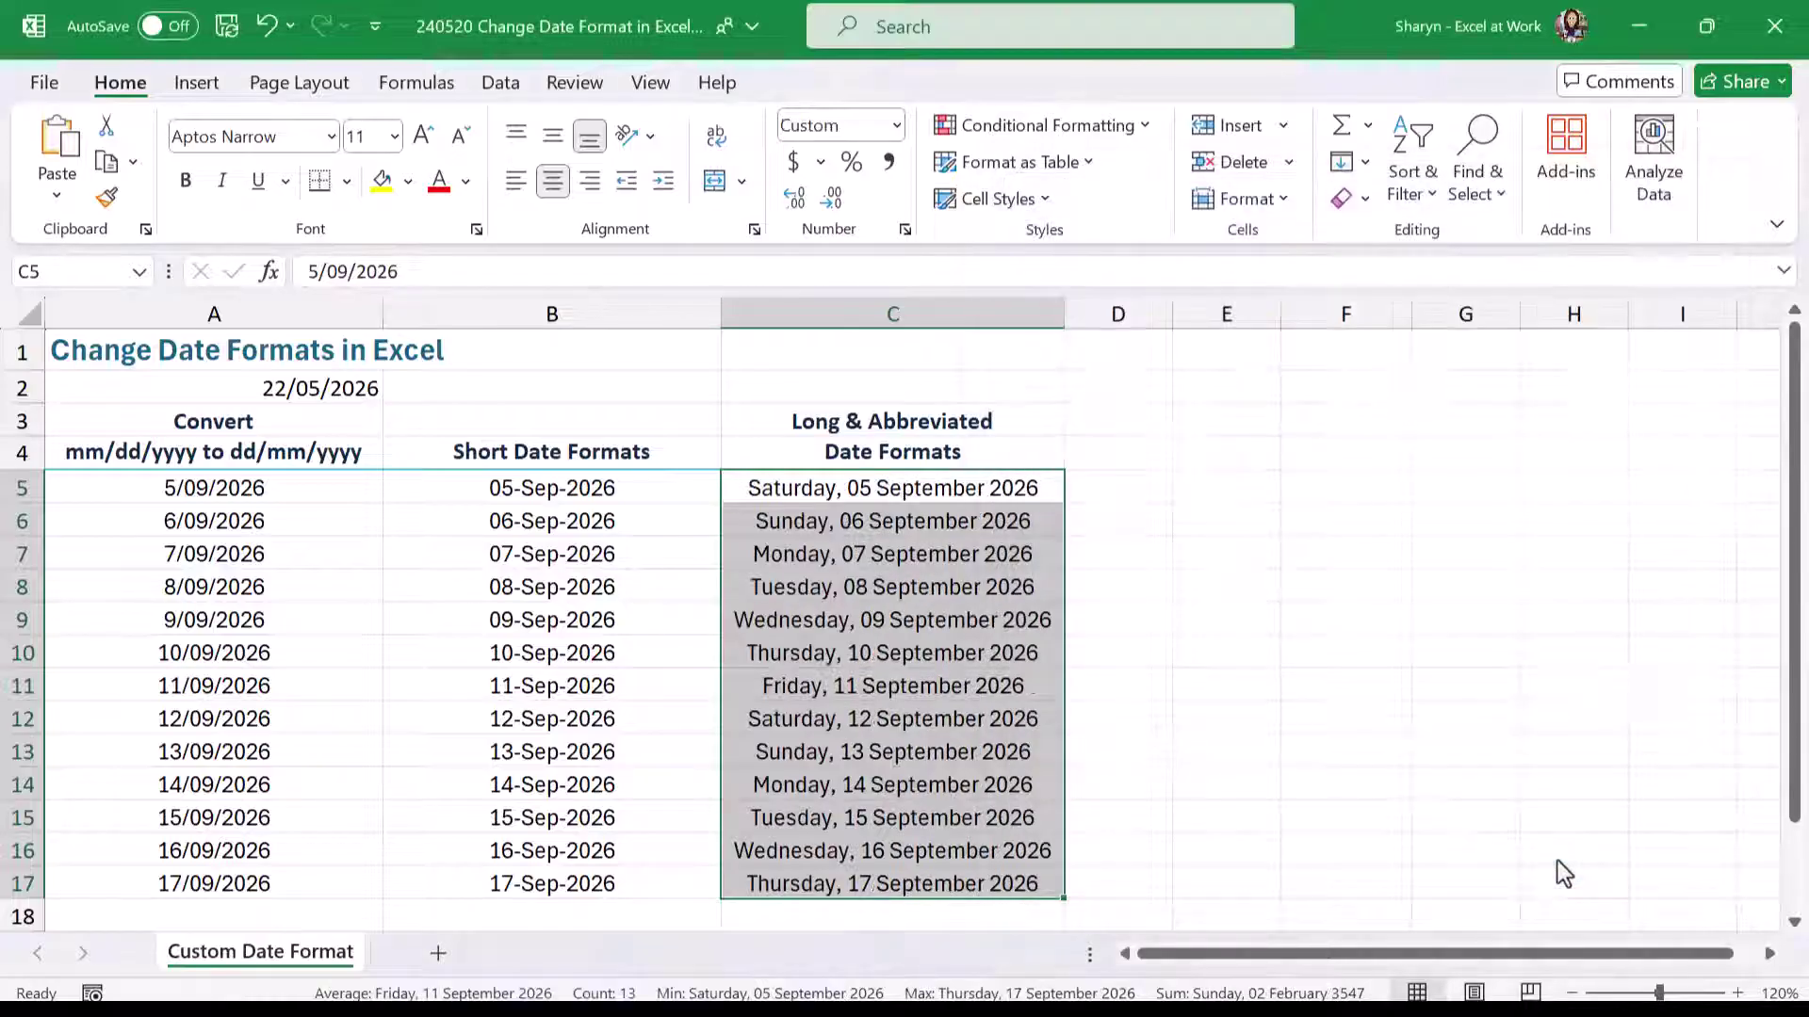
left_click(1004, 617)
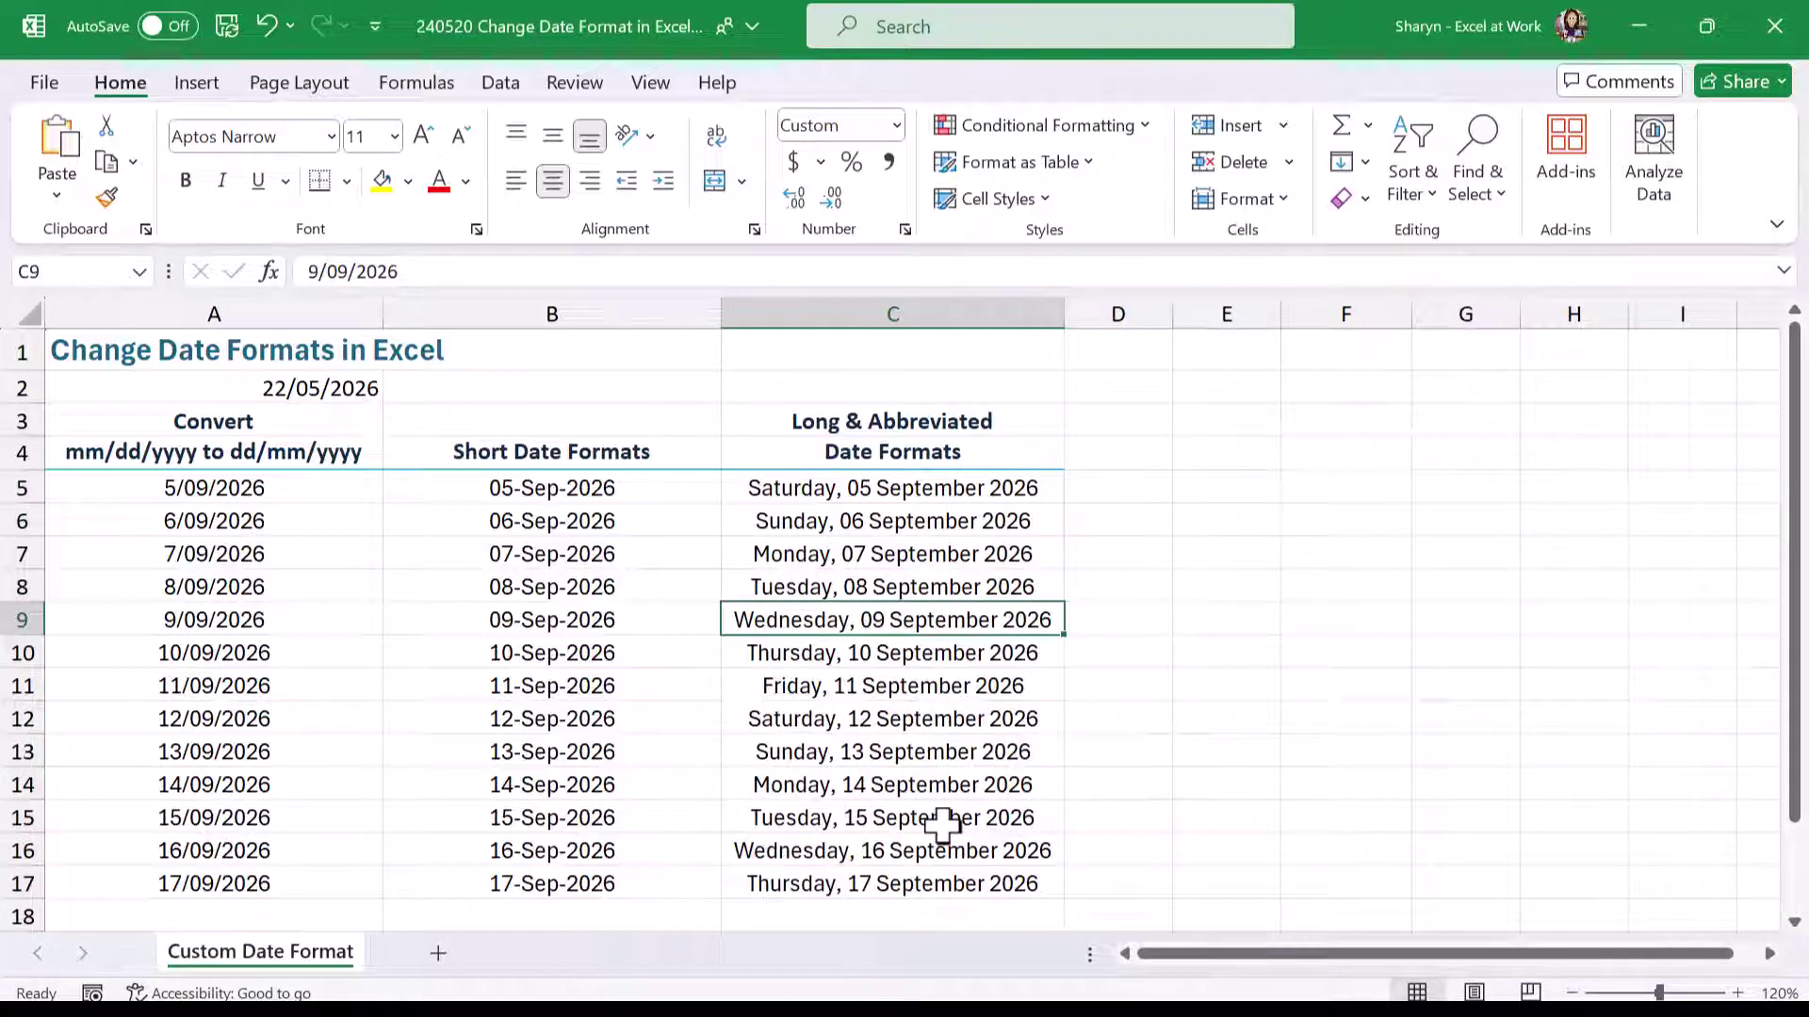
left_click(356, 390)
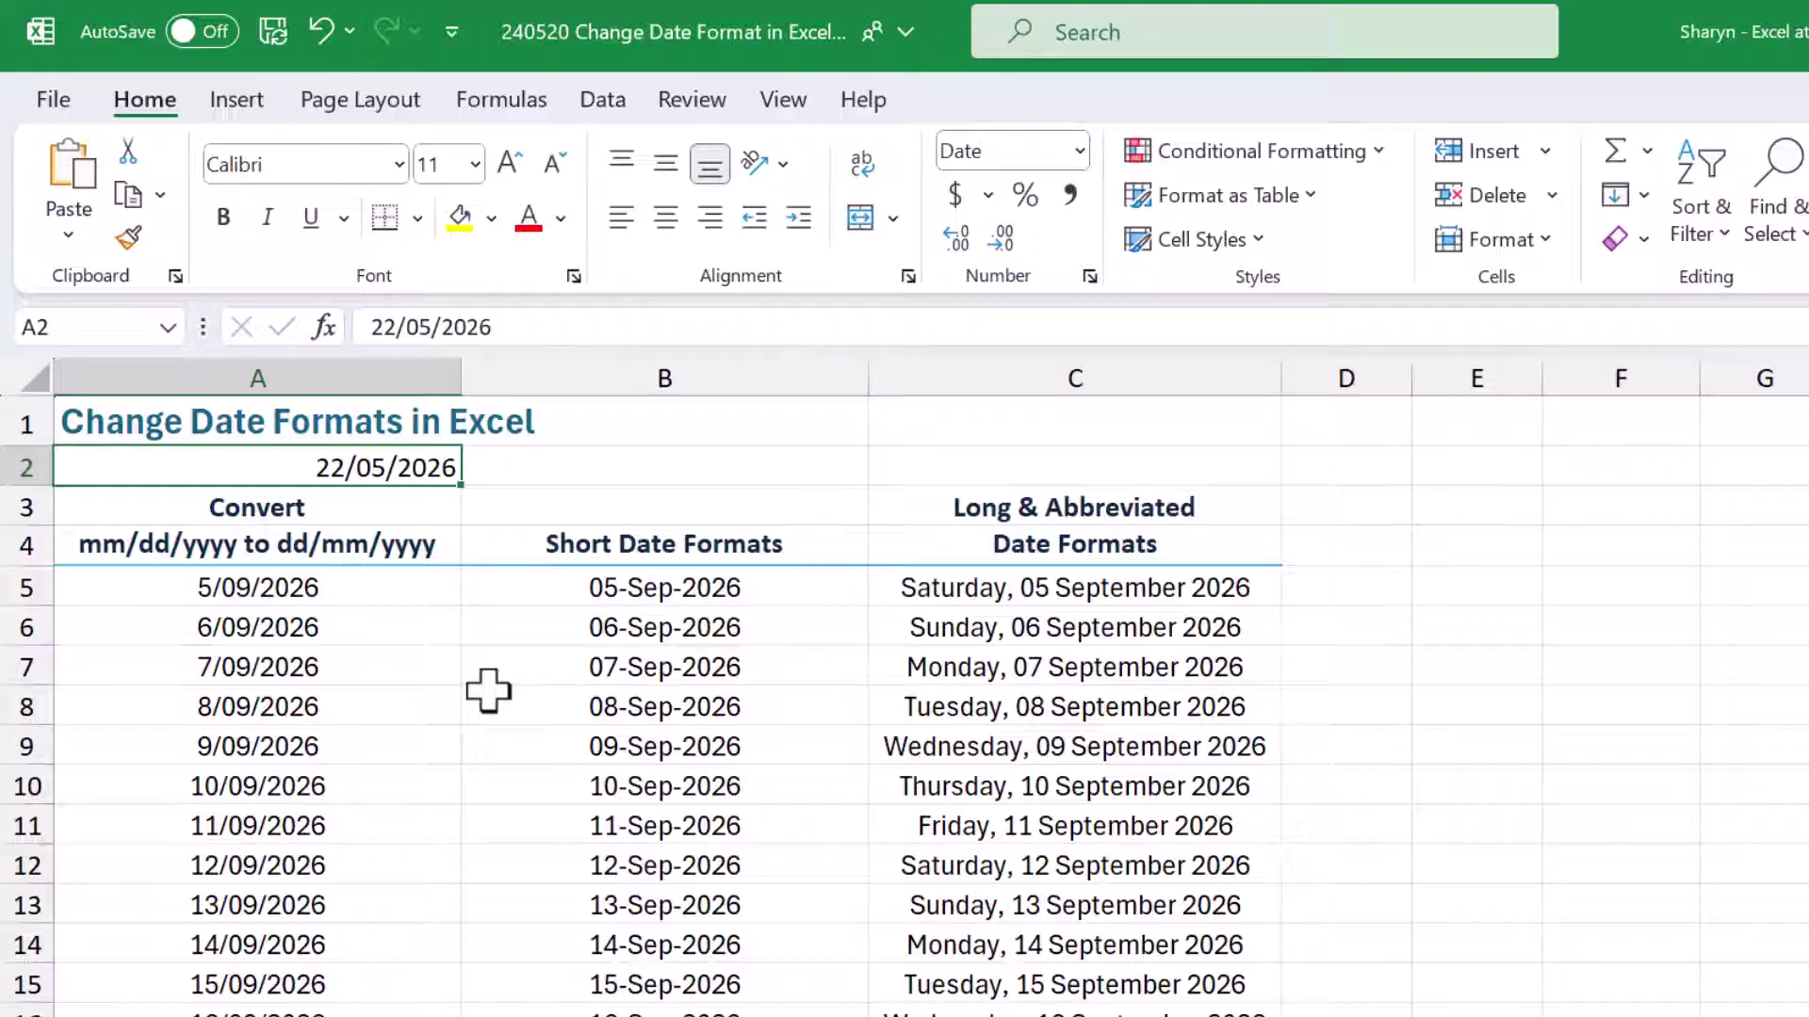
left_click(367, 330)
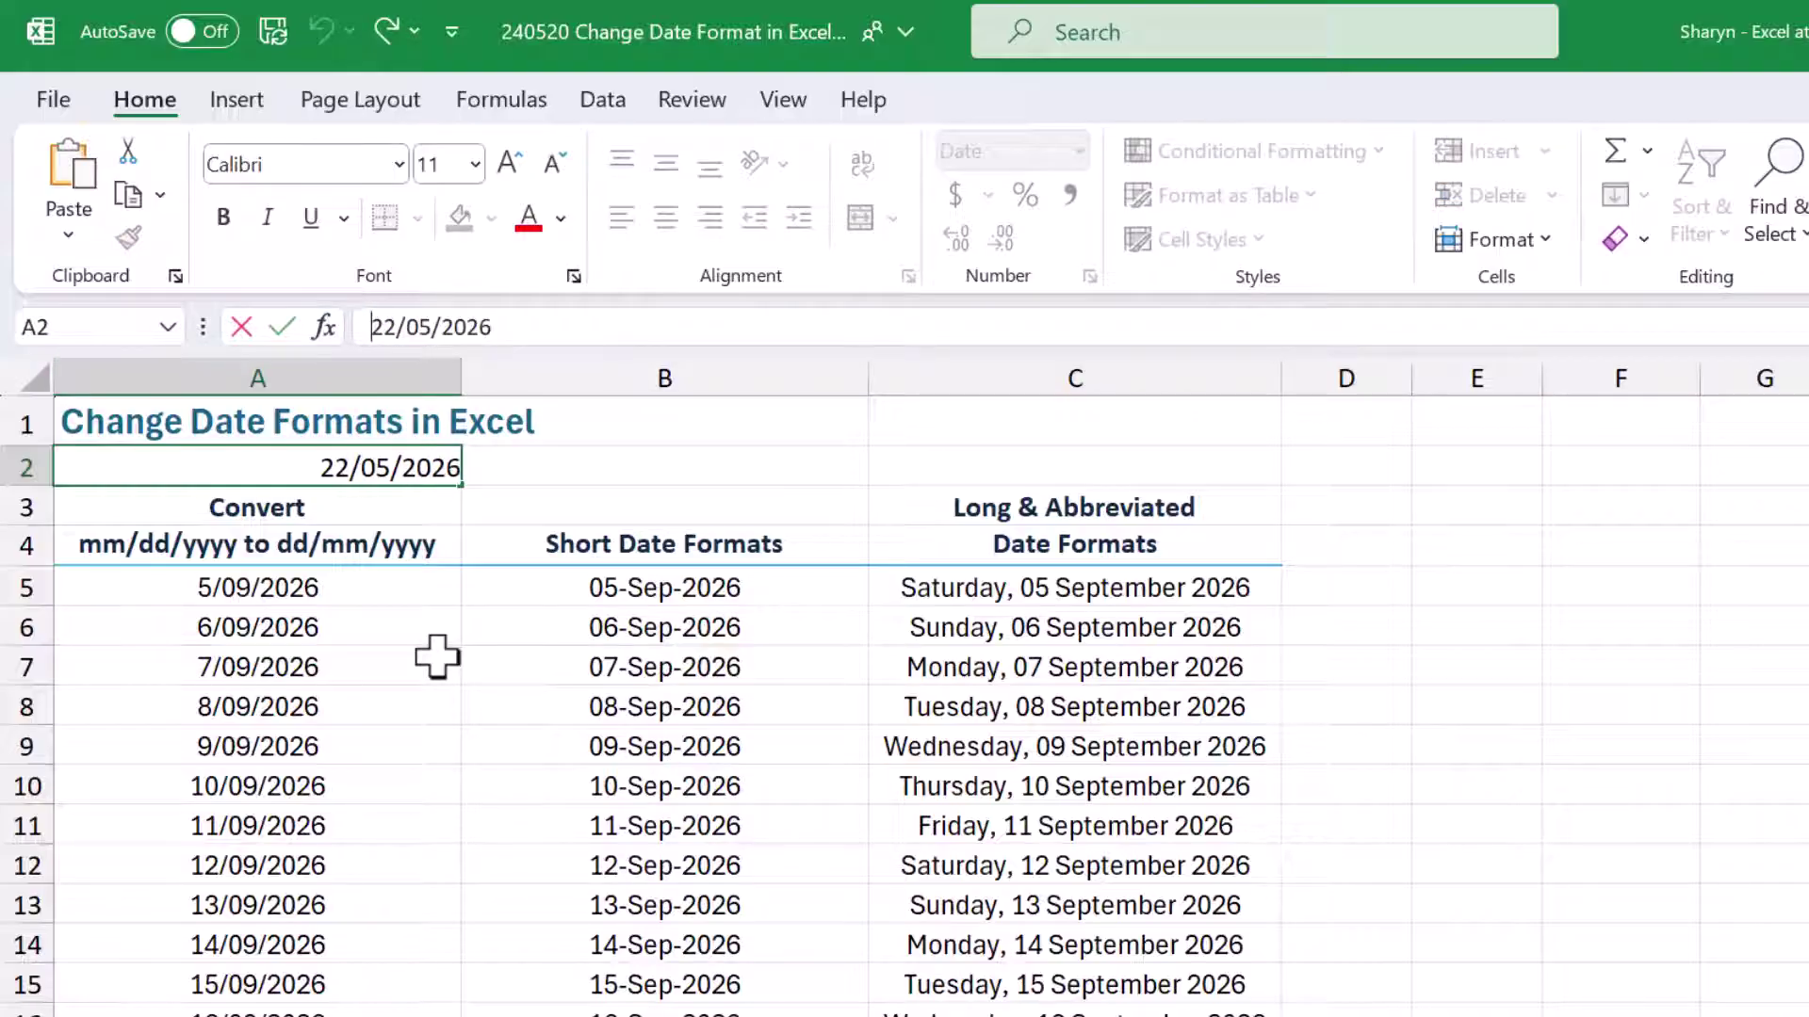
type("S")
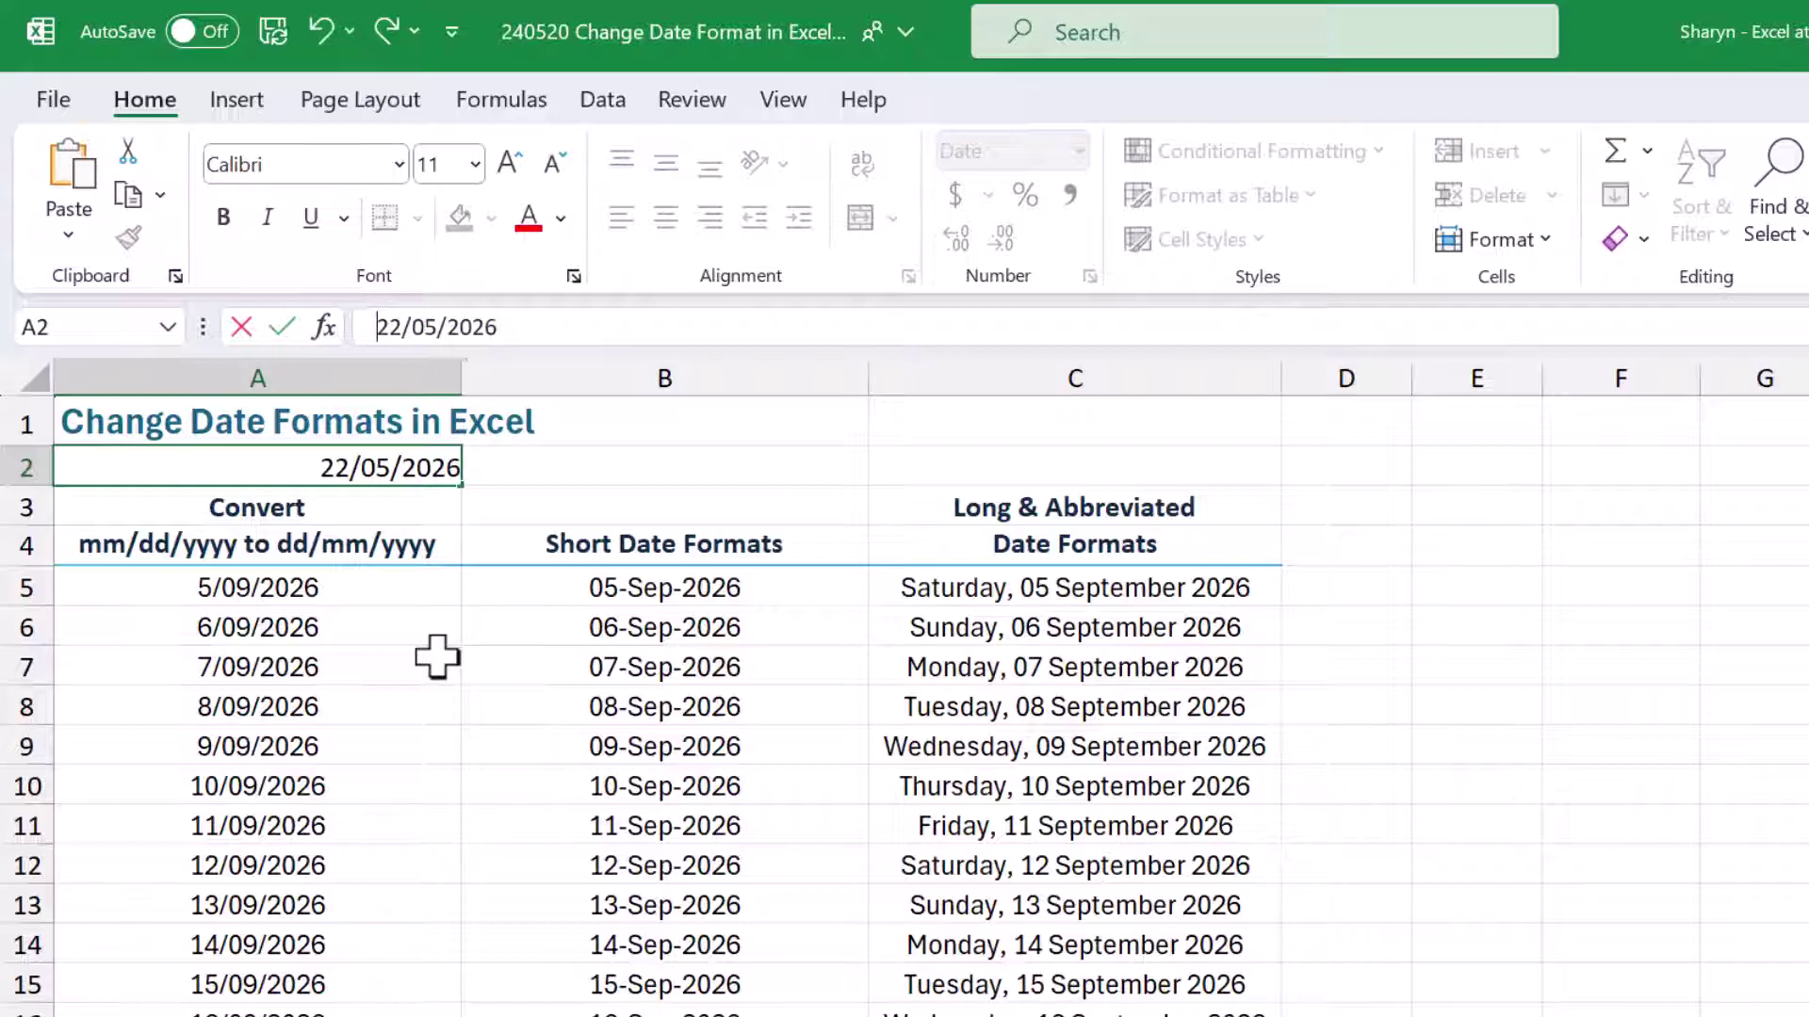
type("hipping Date")
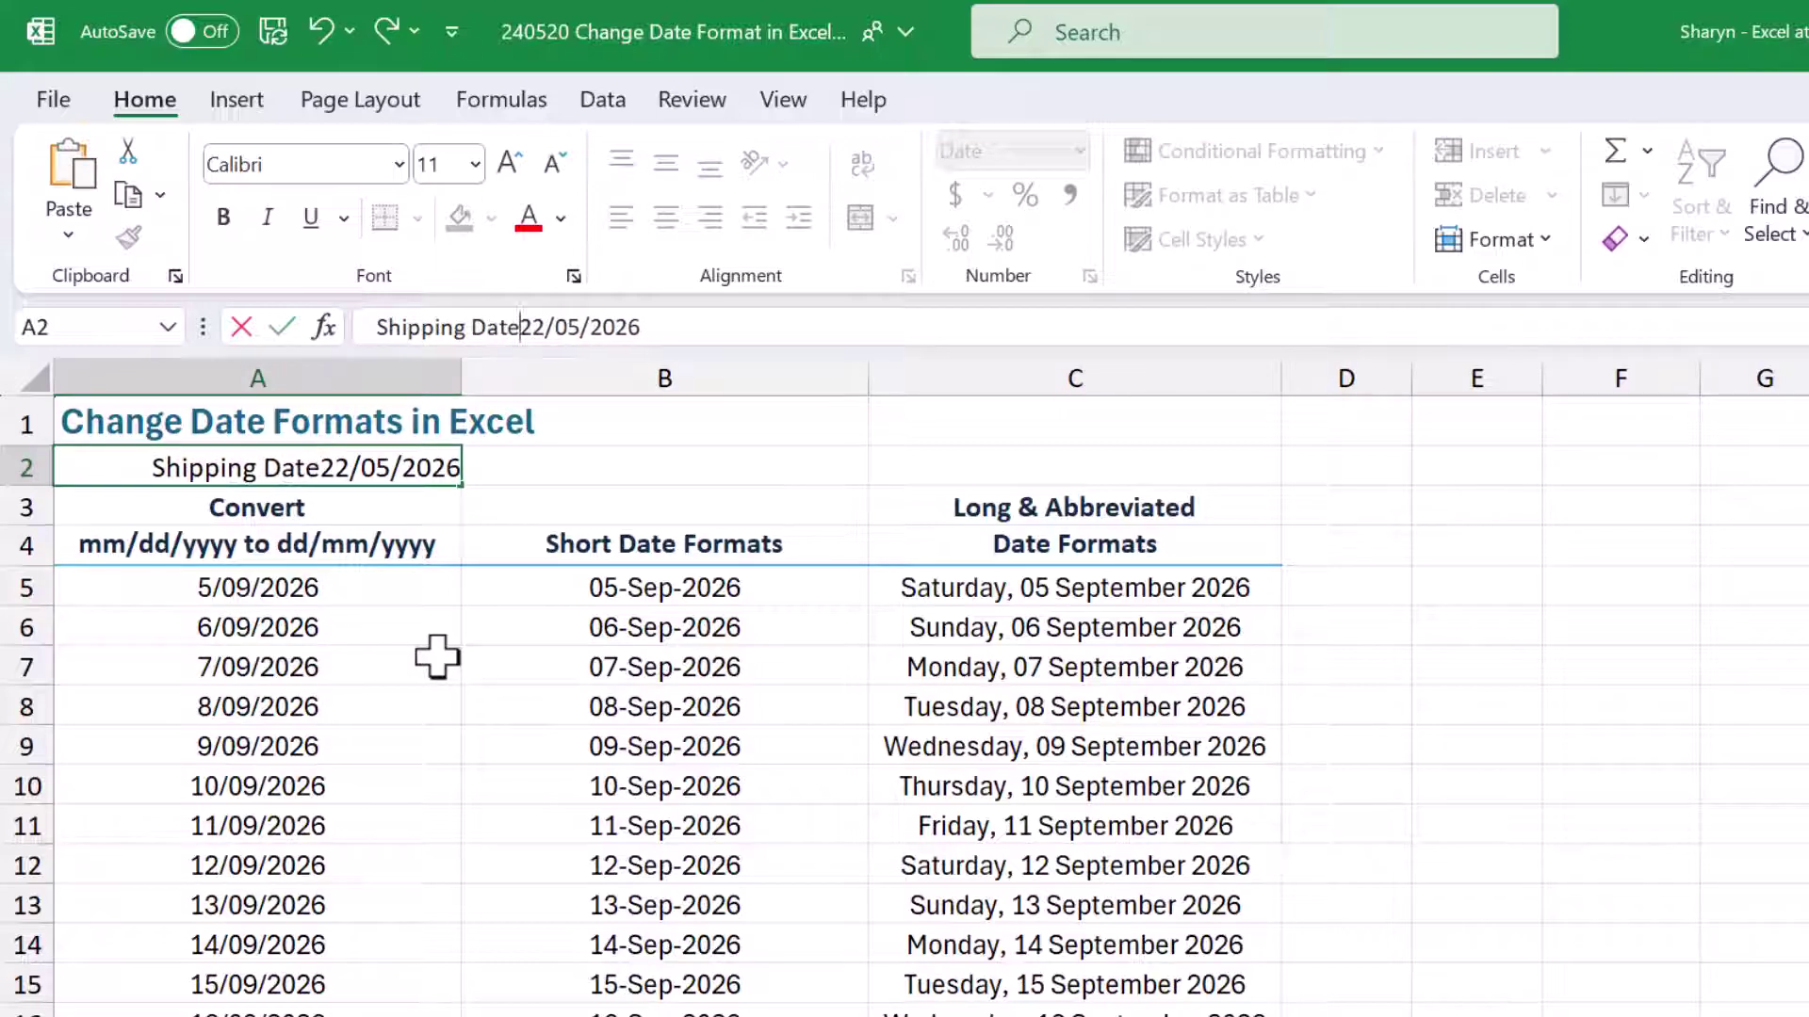
type(":")
key("Return")
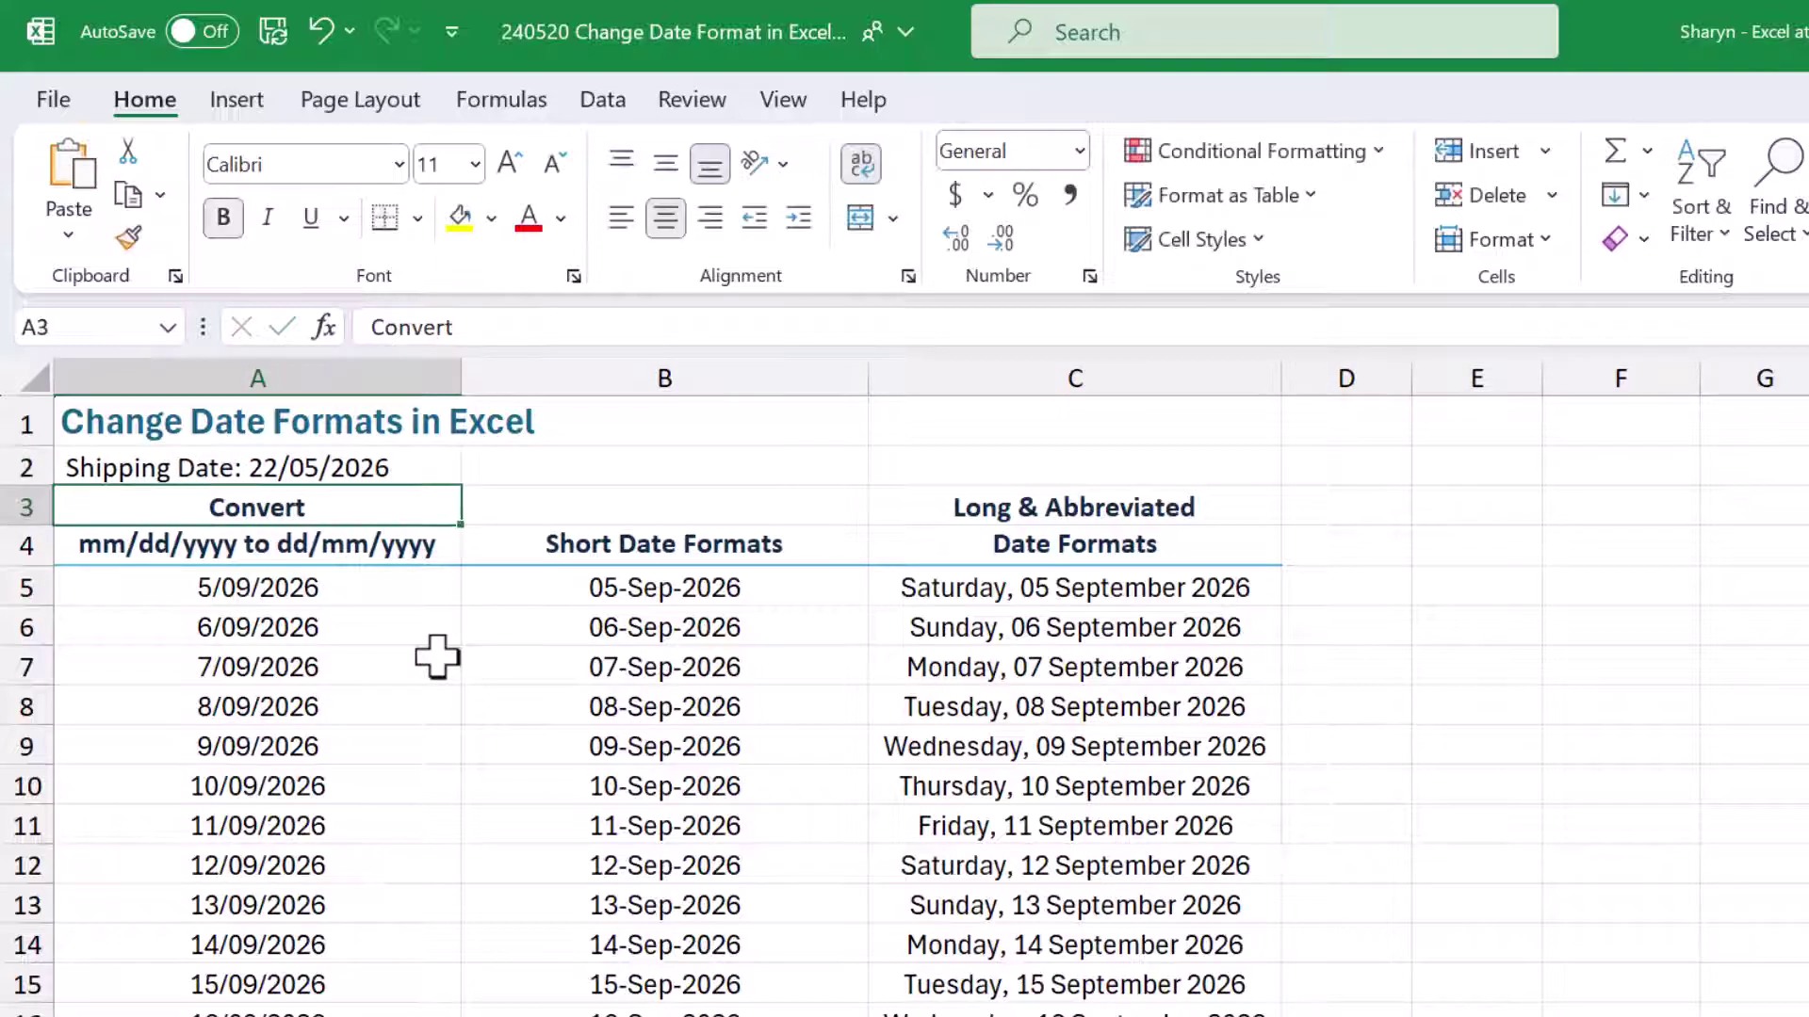
- Re-enter 26/05/2026 in cell A2 and return to it
left_click(351, 462)
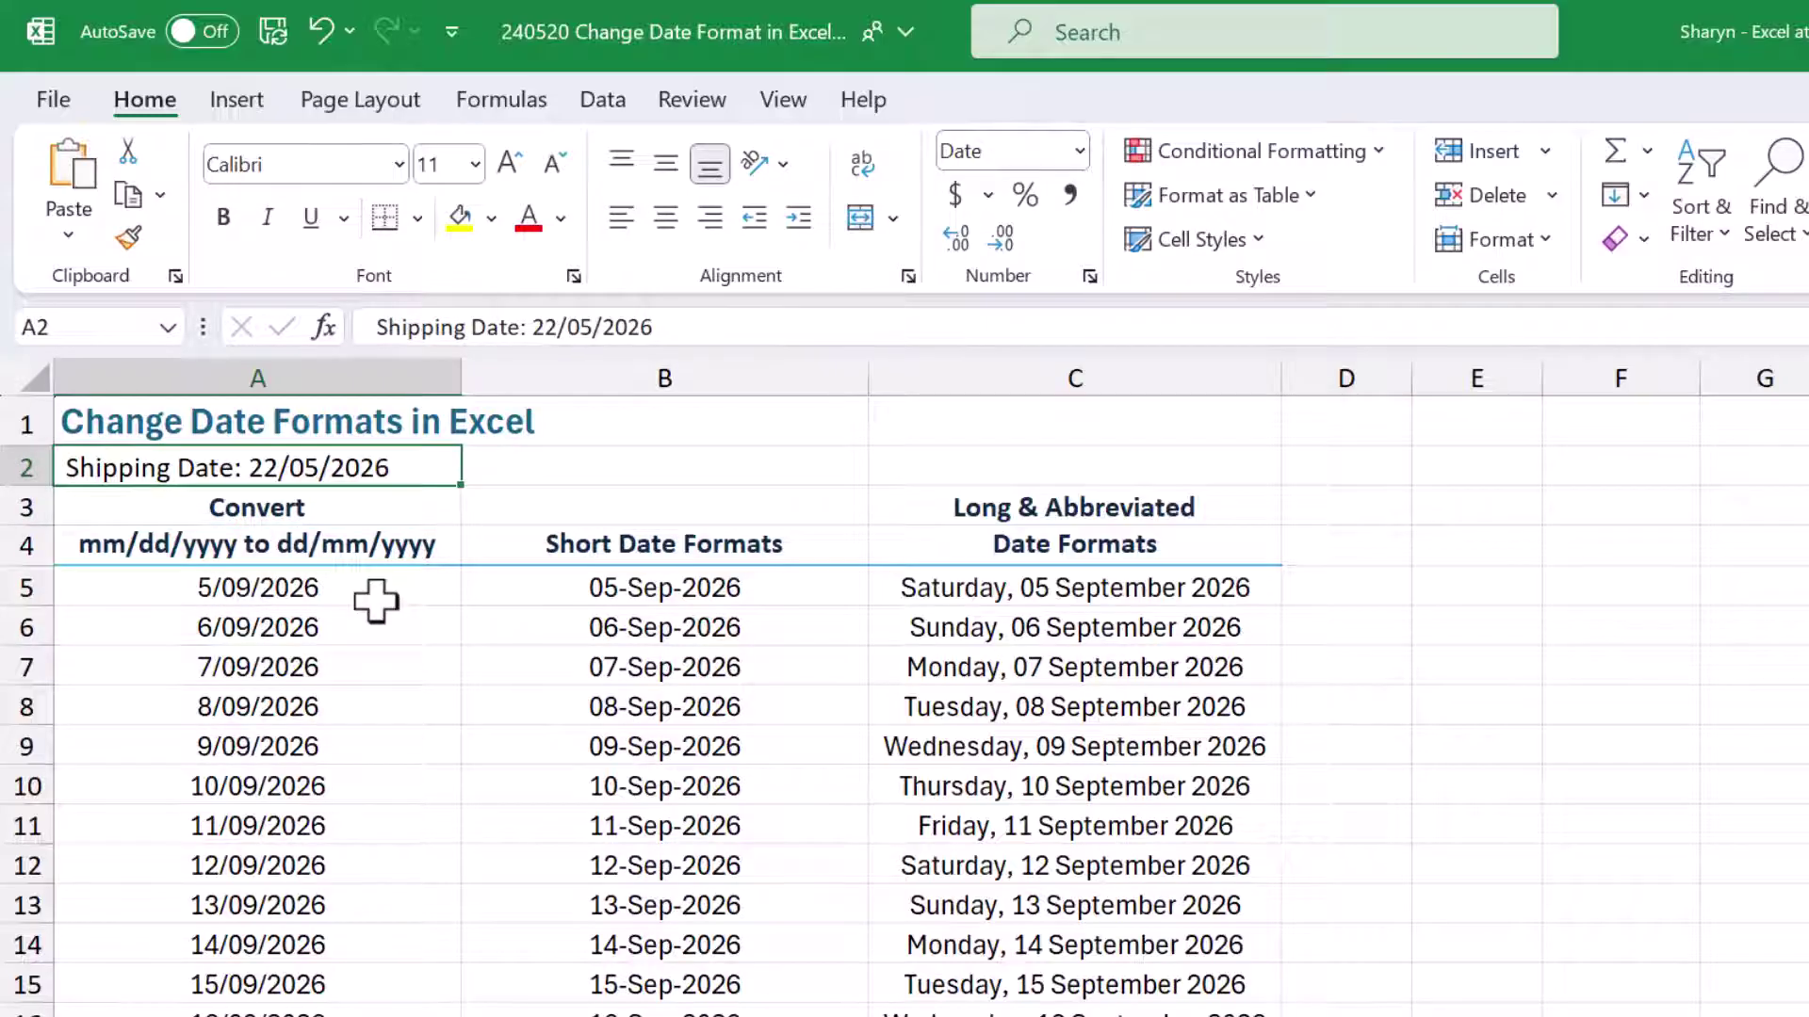
type("26/")
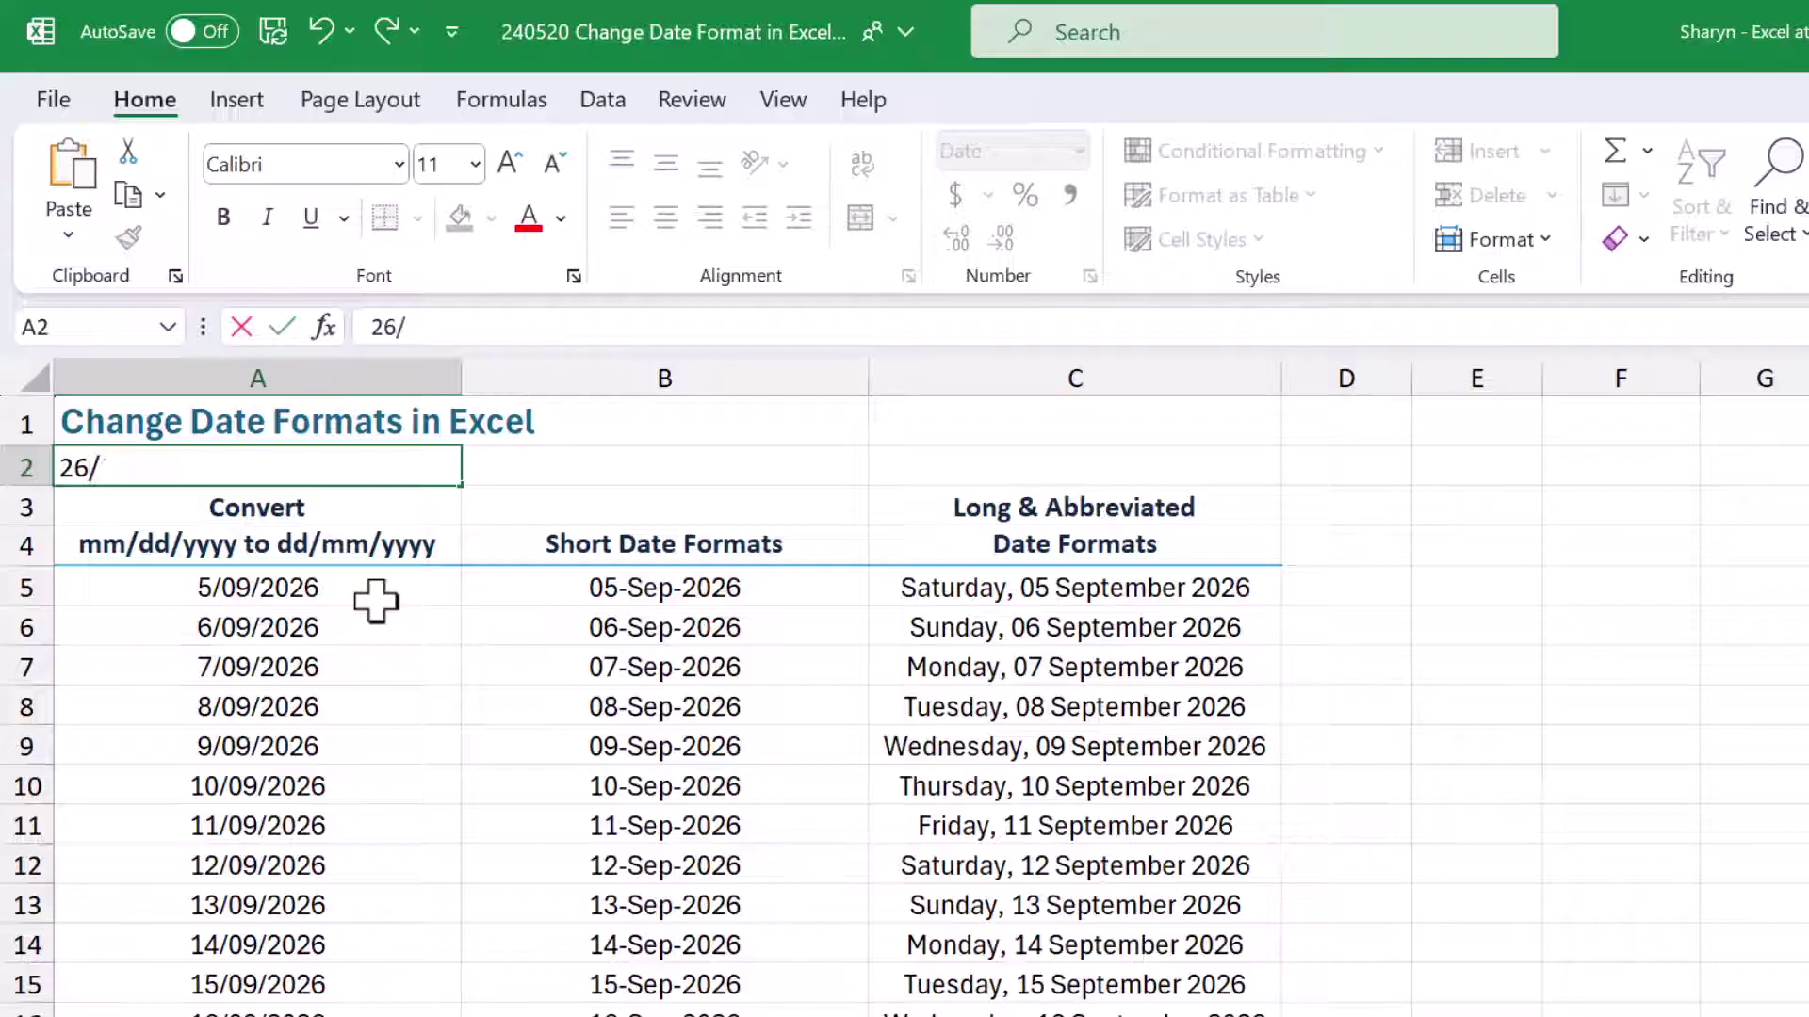
type("05/2026")
key("Return")
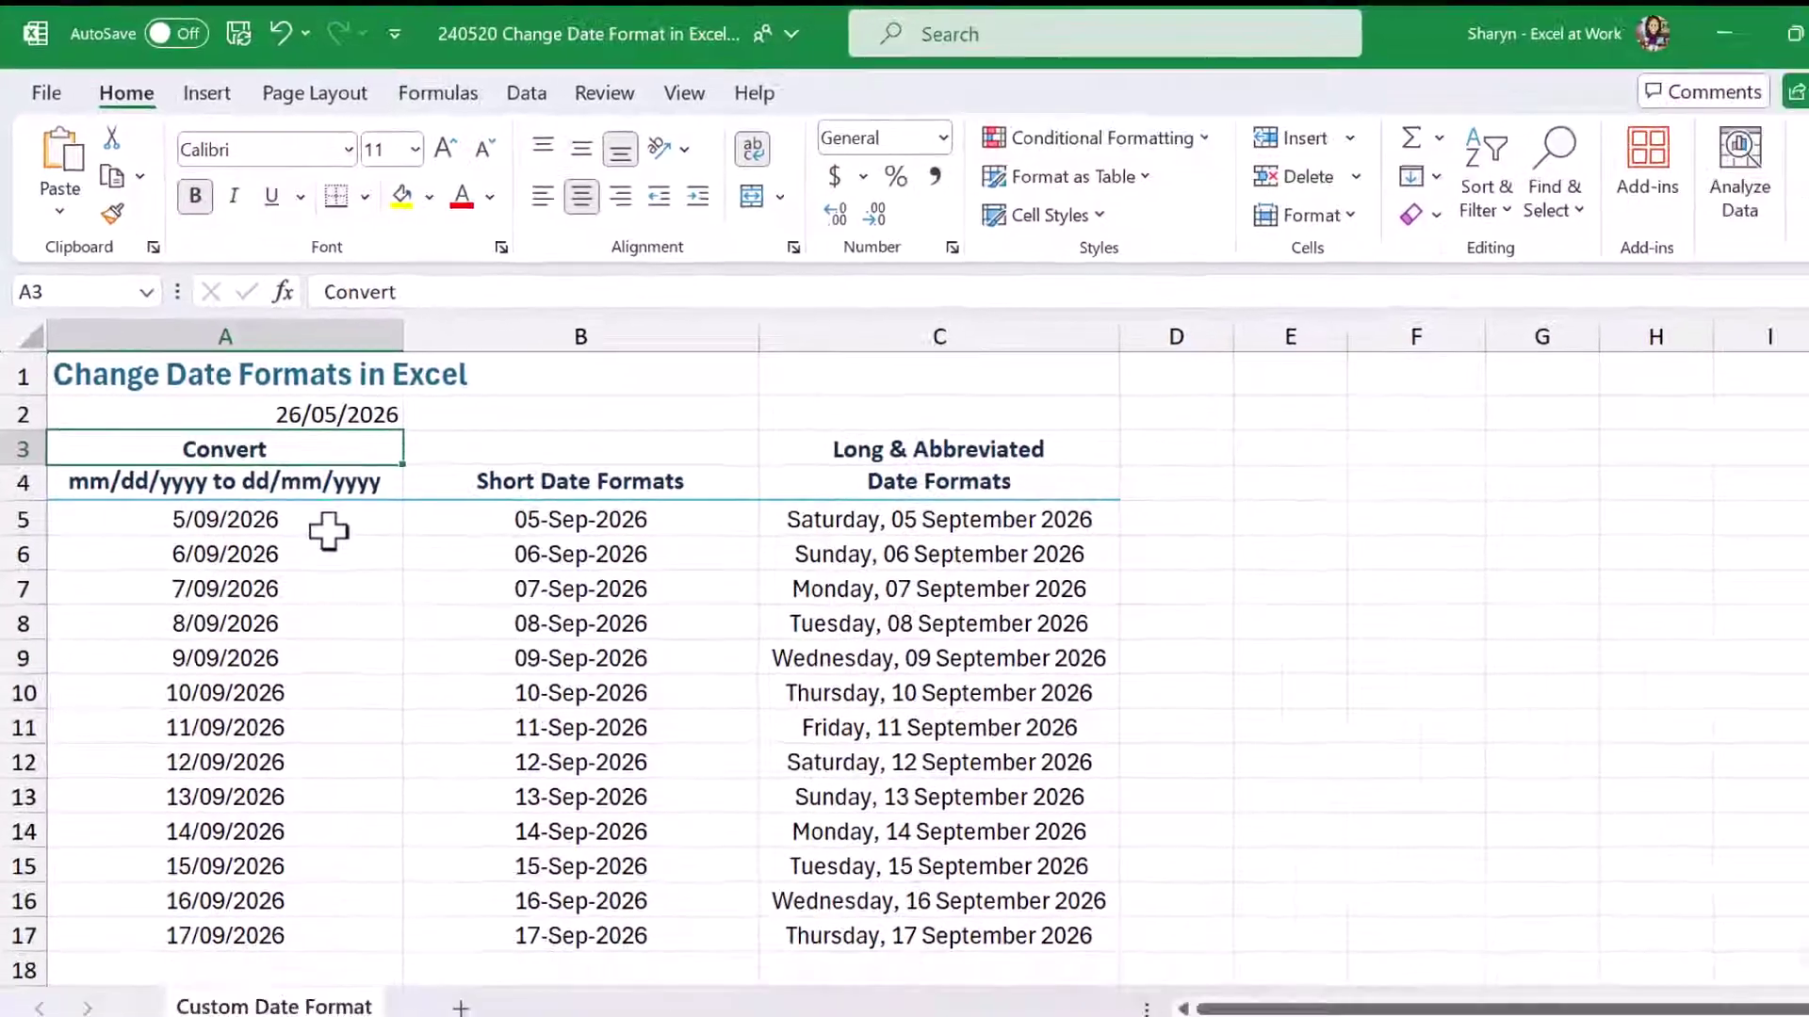
key("Up")
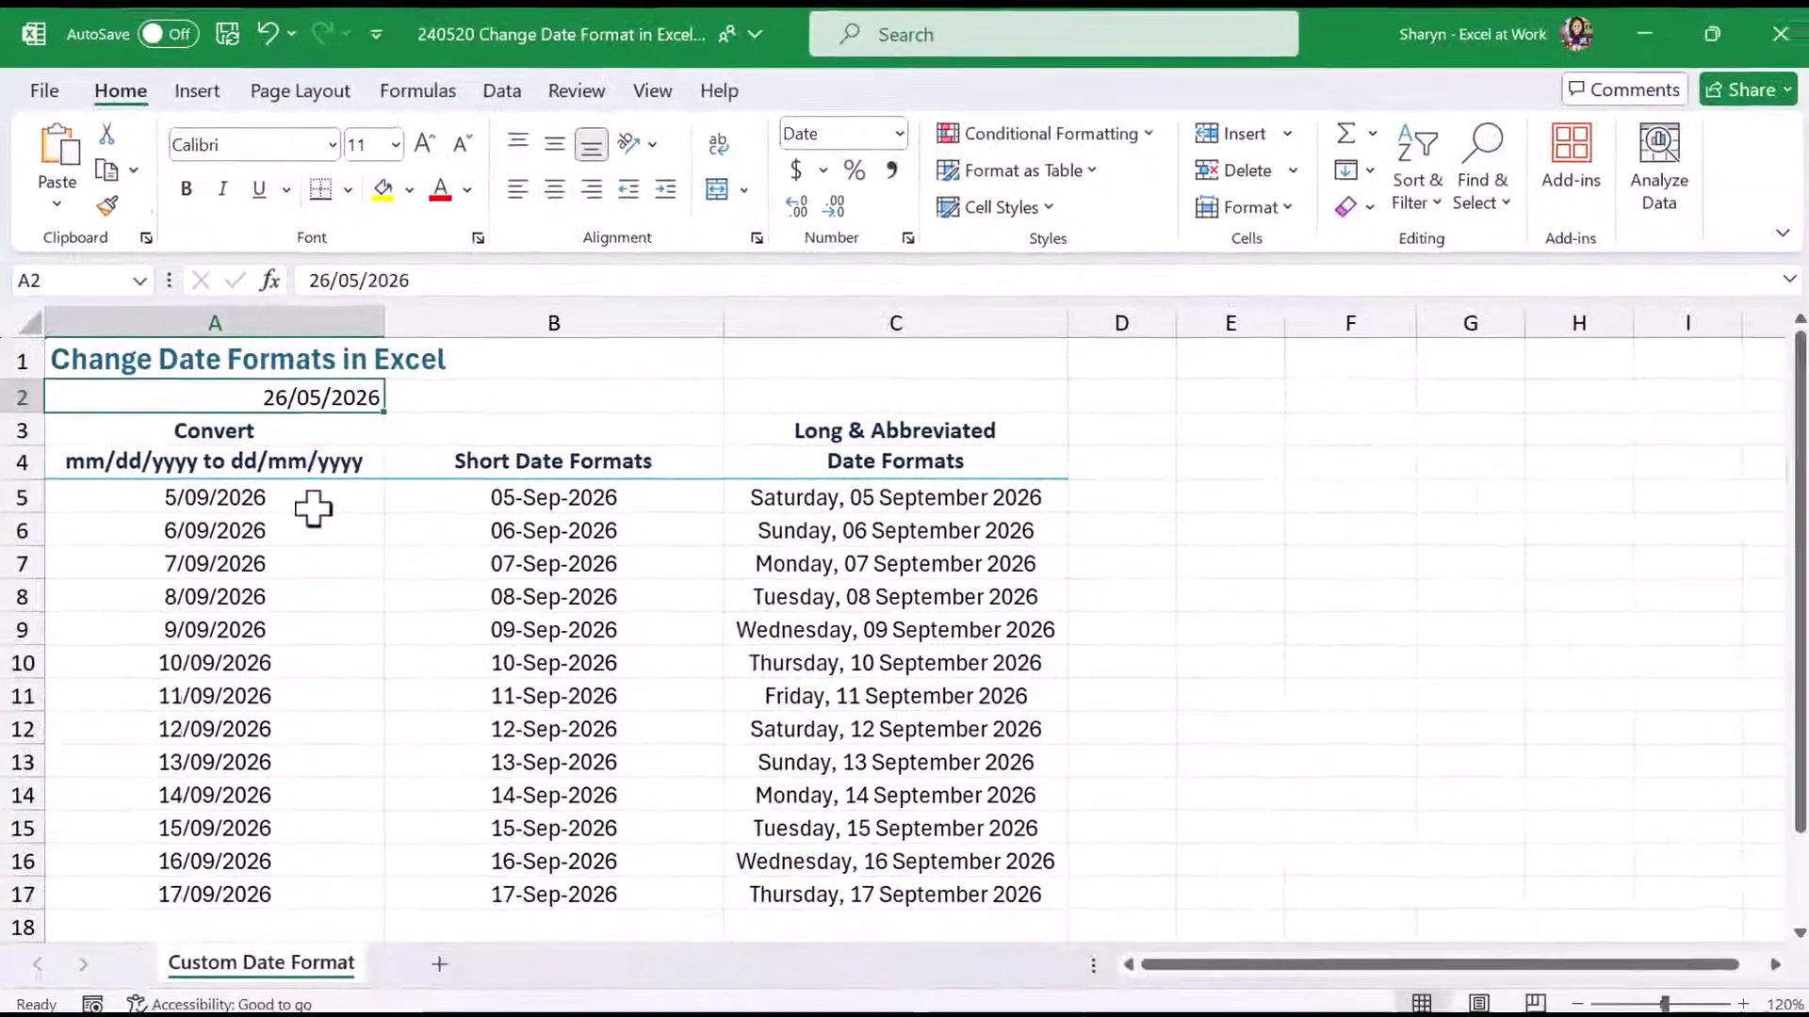
- Edit A2's custom format code to put "Shipping Date:" before dd/mm/yyyy
right_click(298, 395)
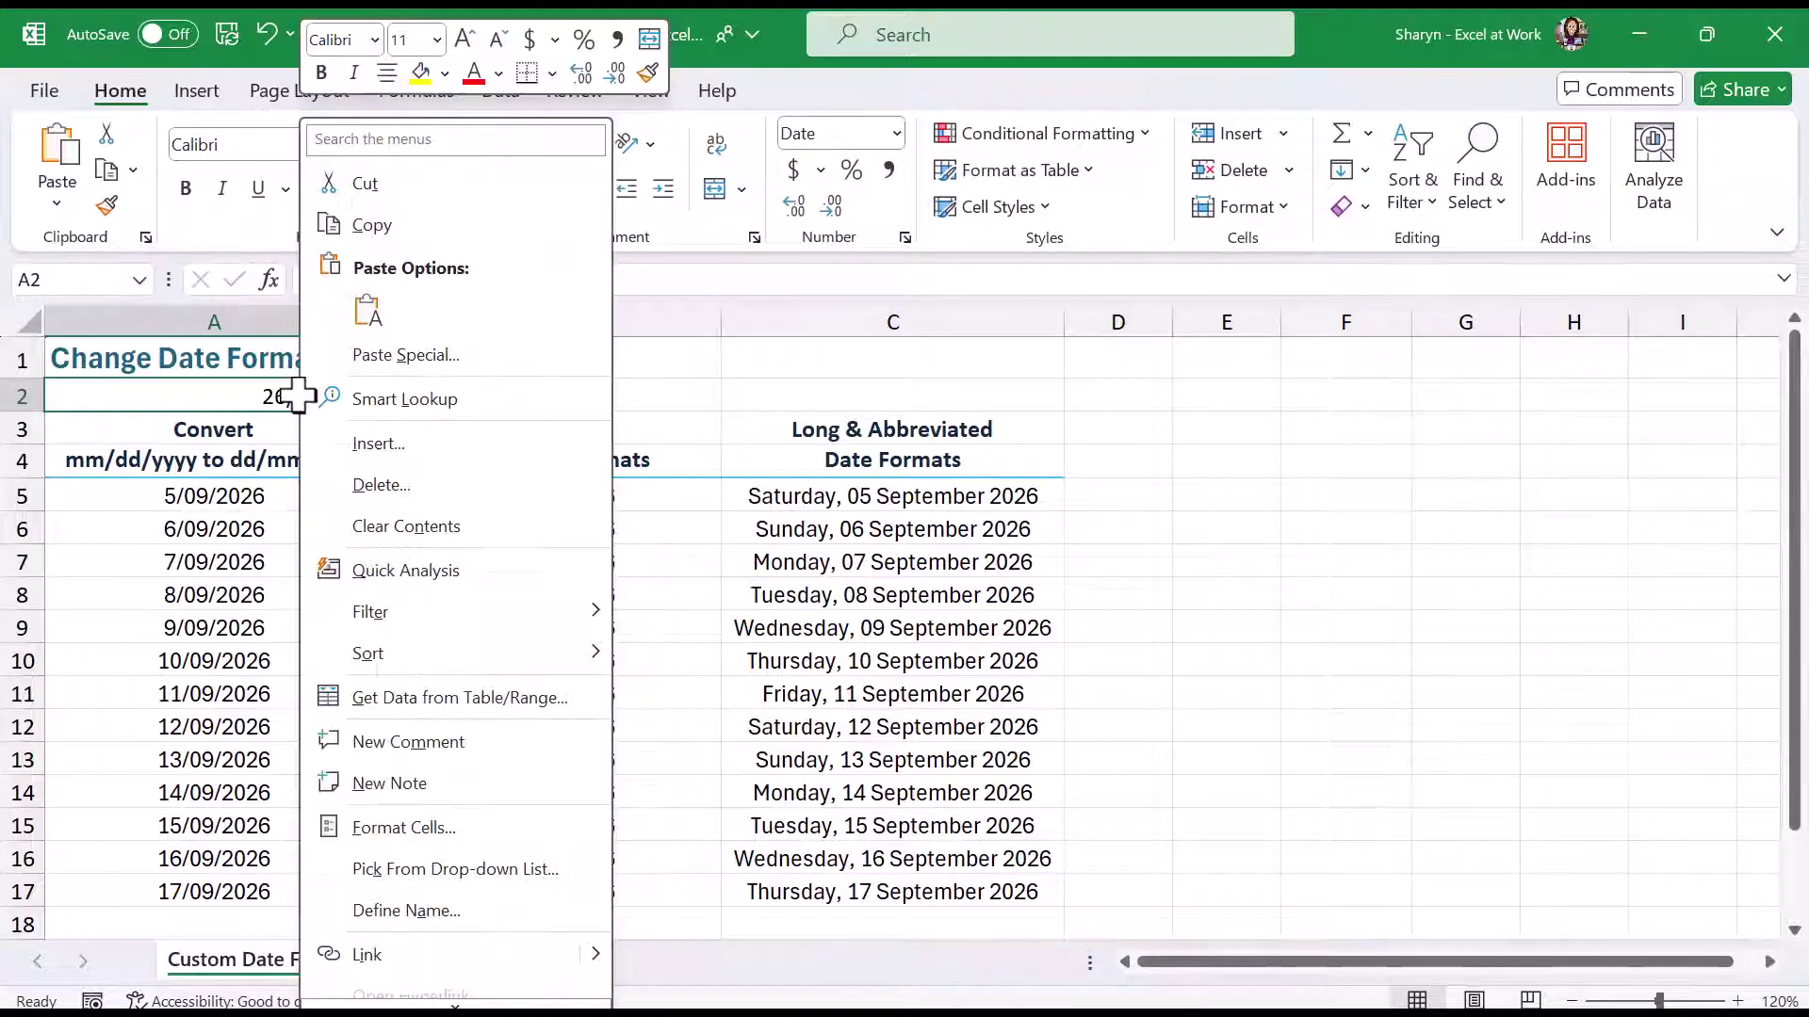
left_click(460, 820)
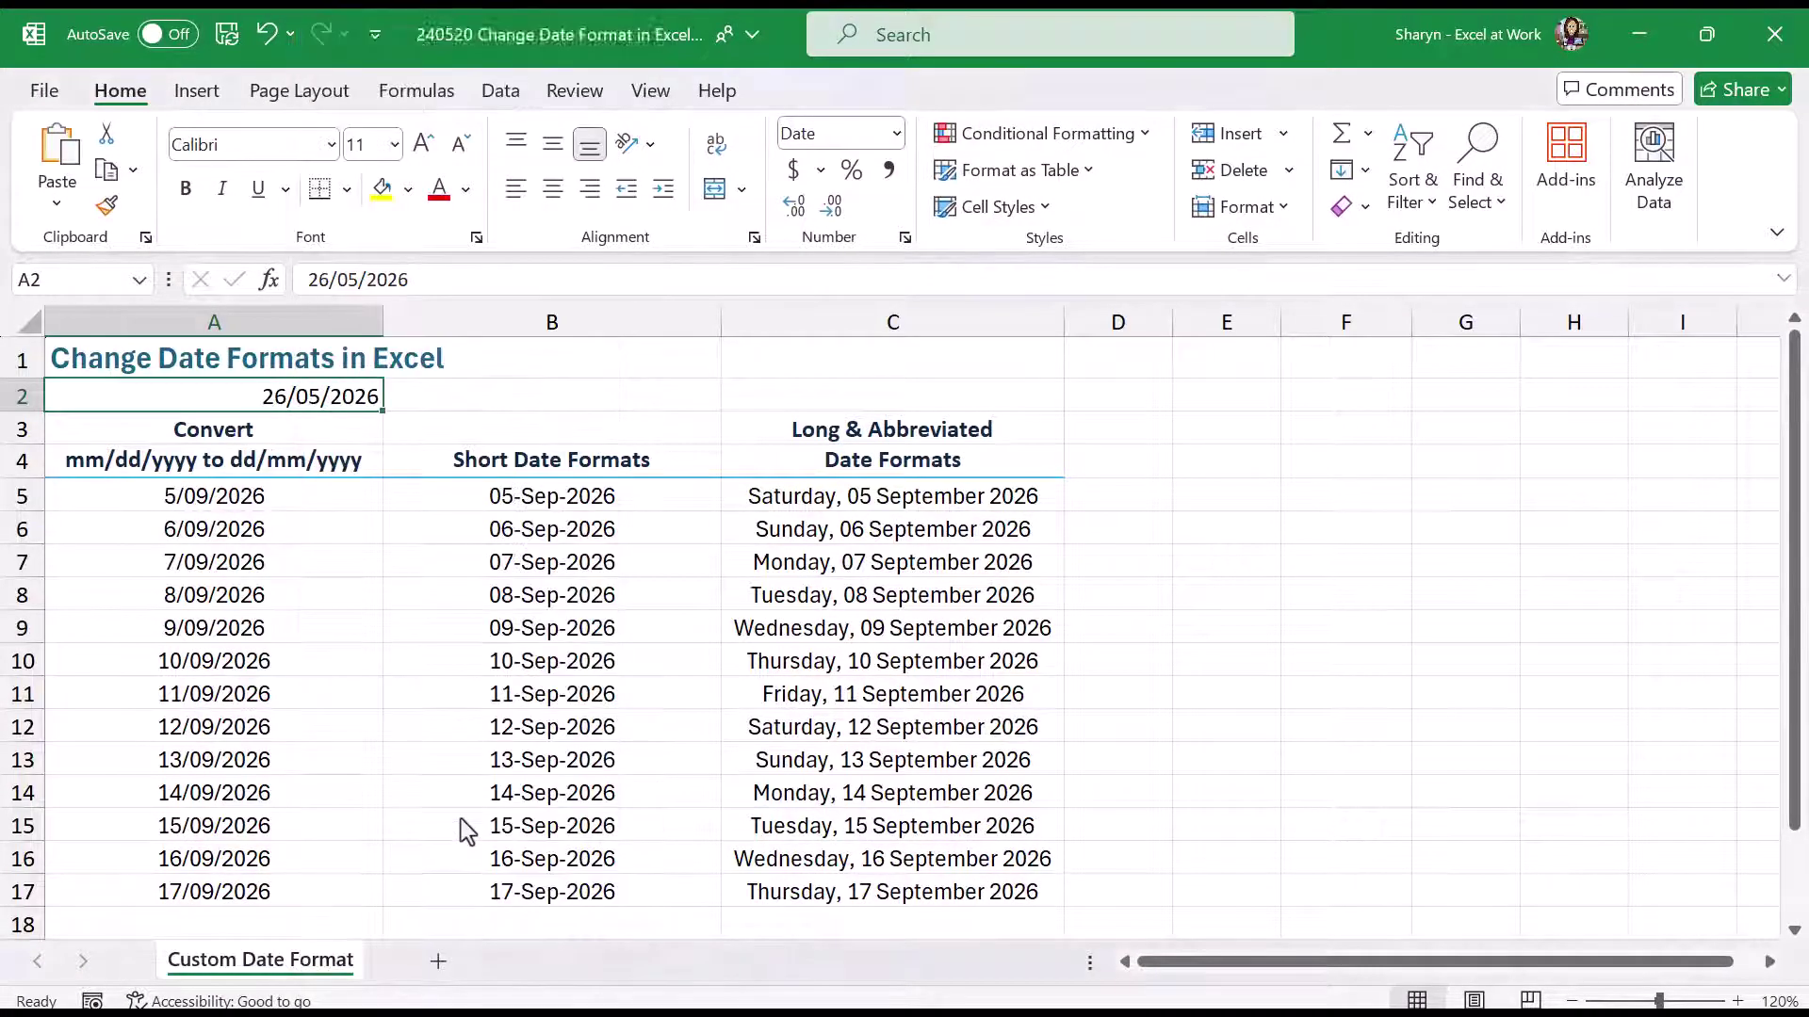
mouse_move(626, 316)
left_mouse_down()
mouse_move(889, 216)
mouse_move(998, 137)
left_mouse_up()
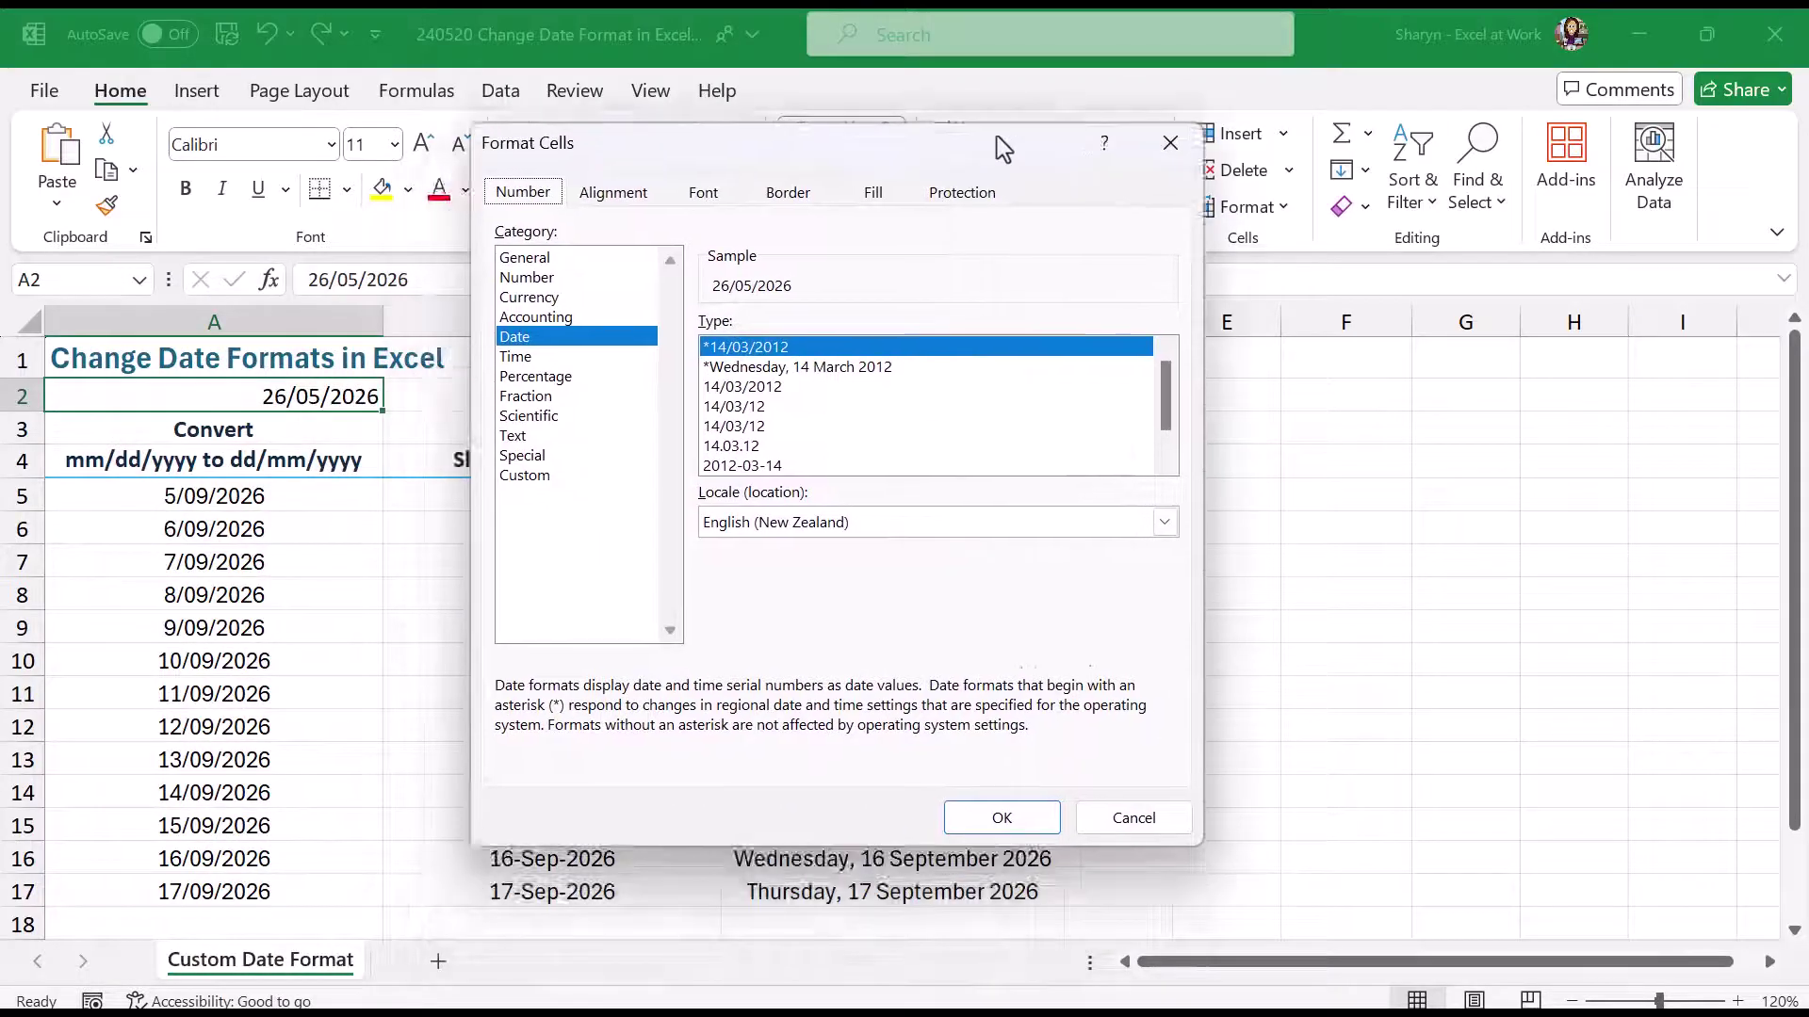
left_click(522, 474)
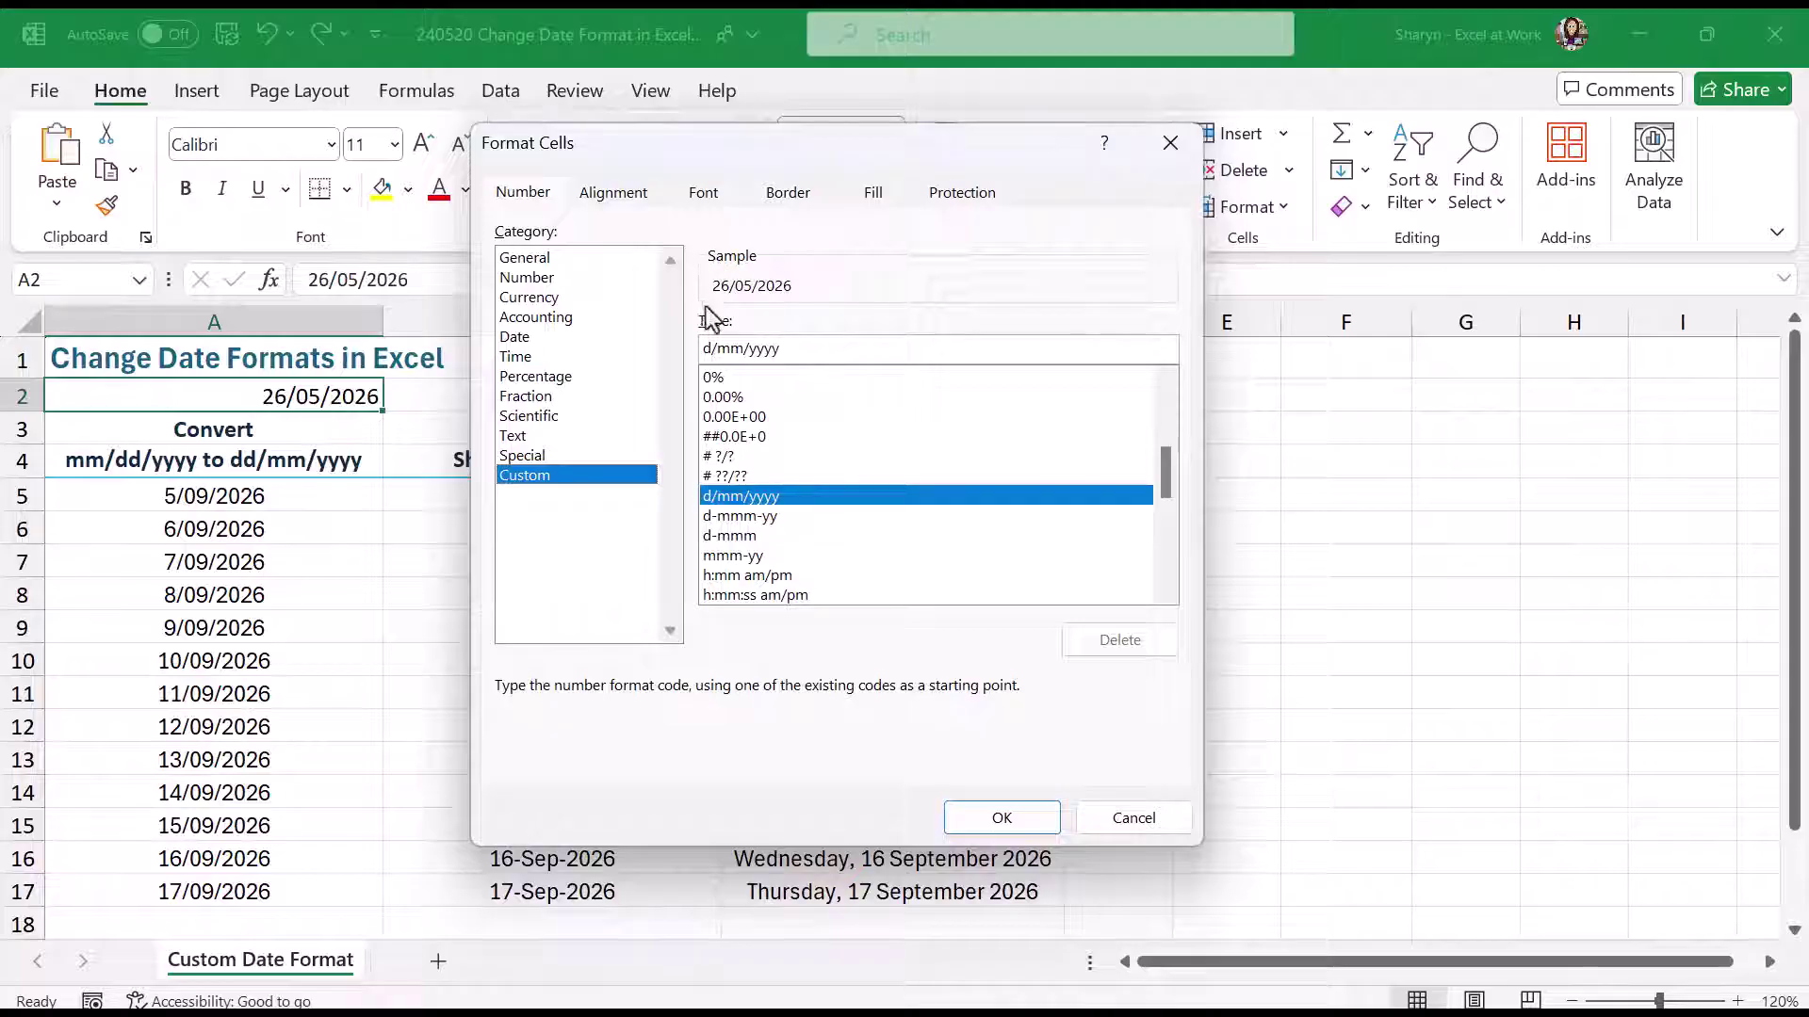
left_click(704, 349)
type("d")
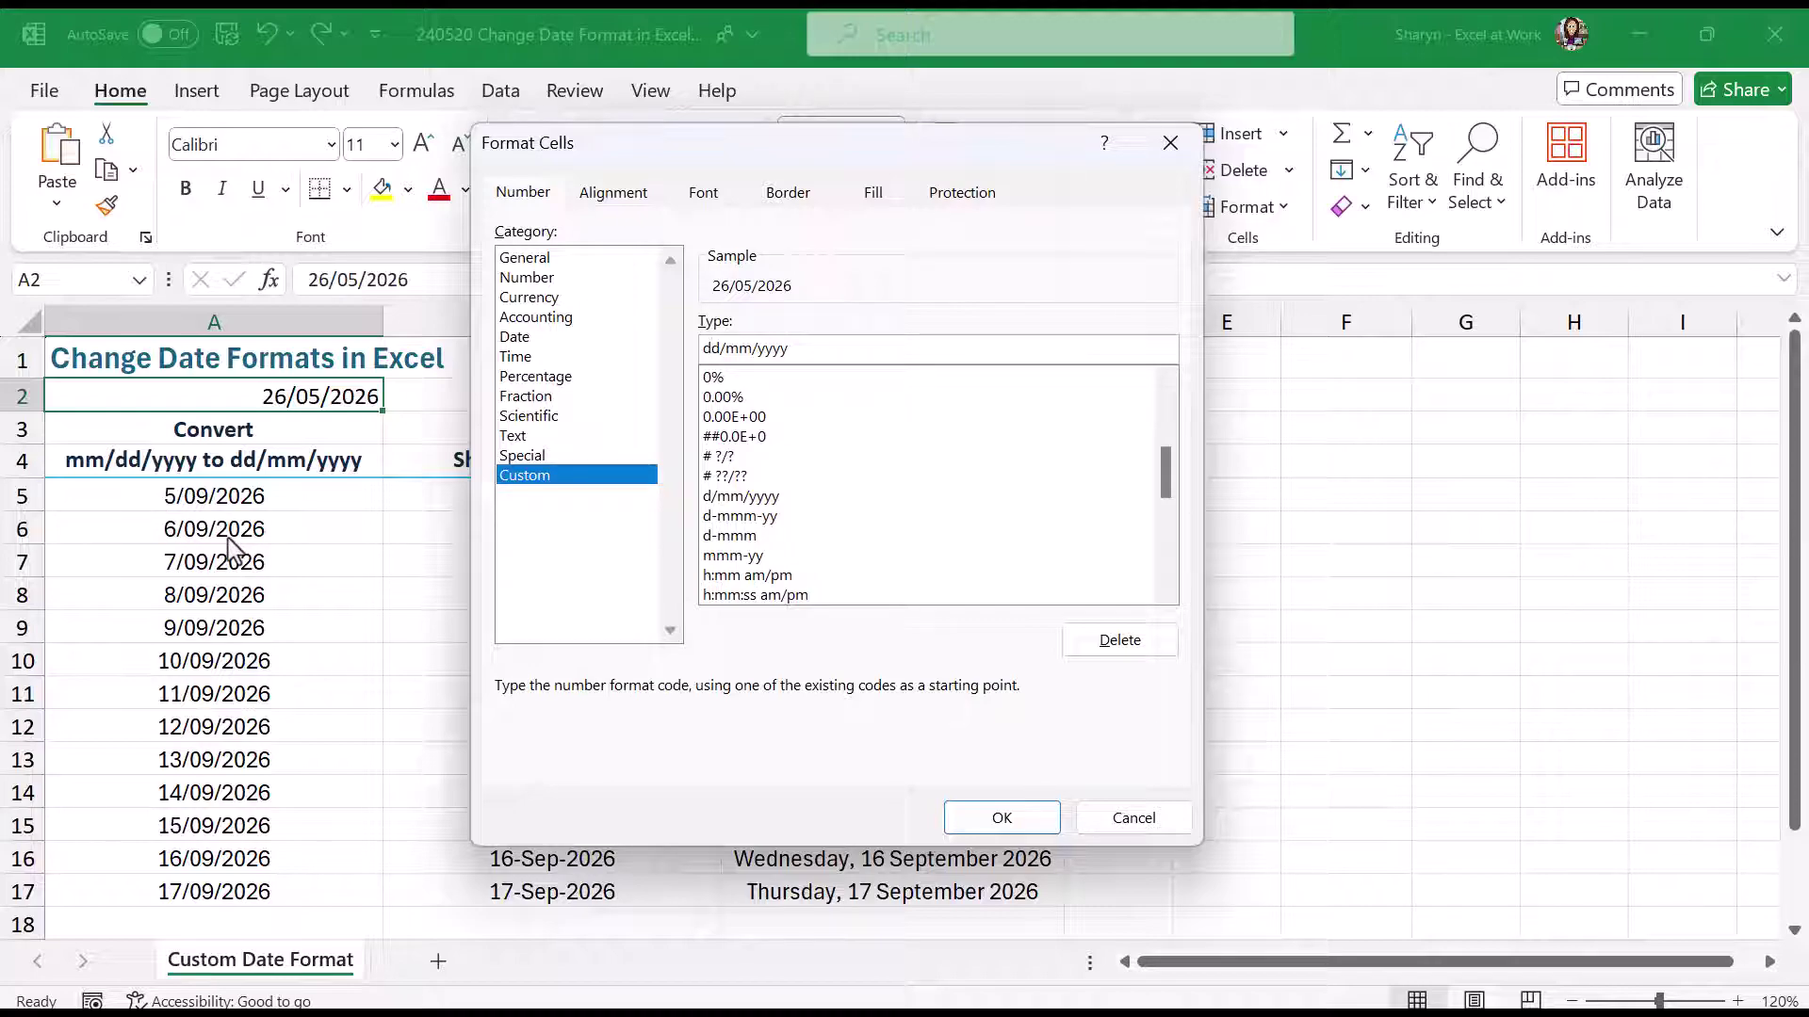
left_click(703, 348)
type("\"")
type("Shipping")
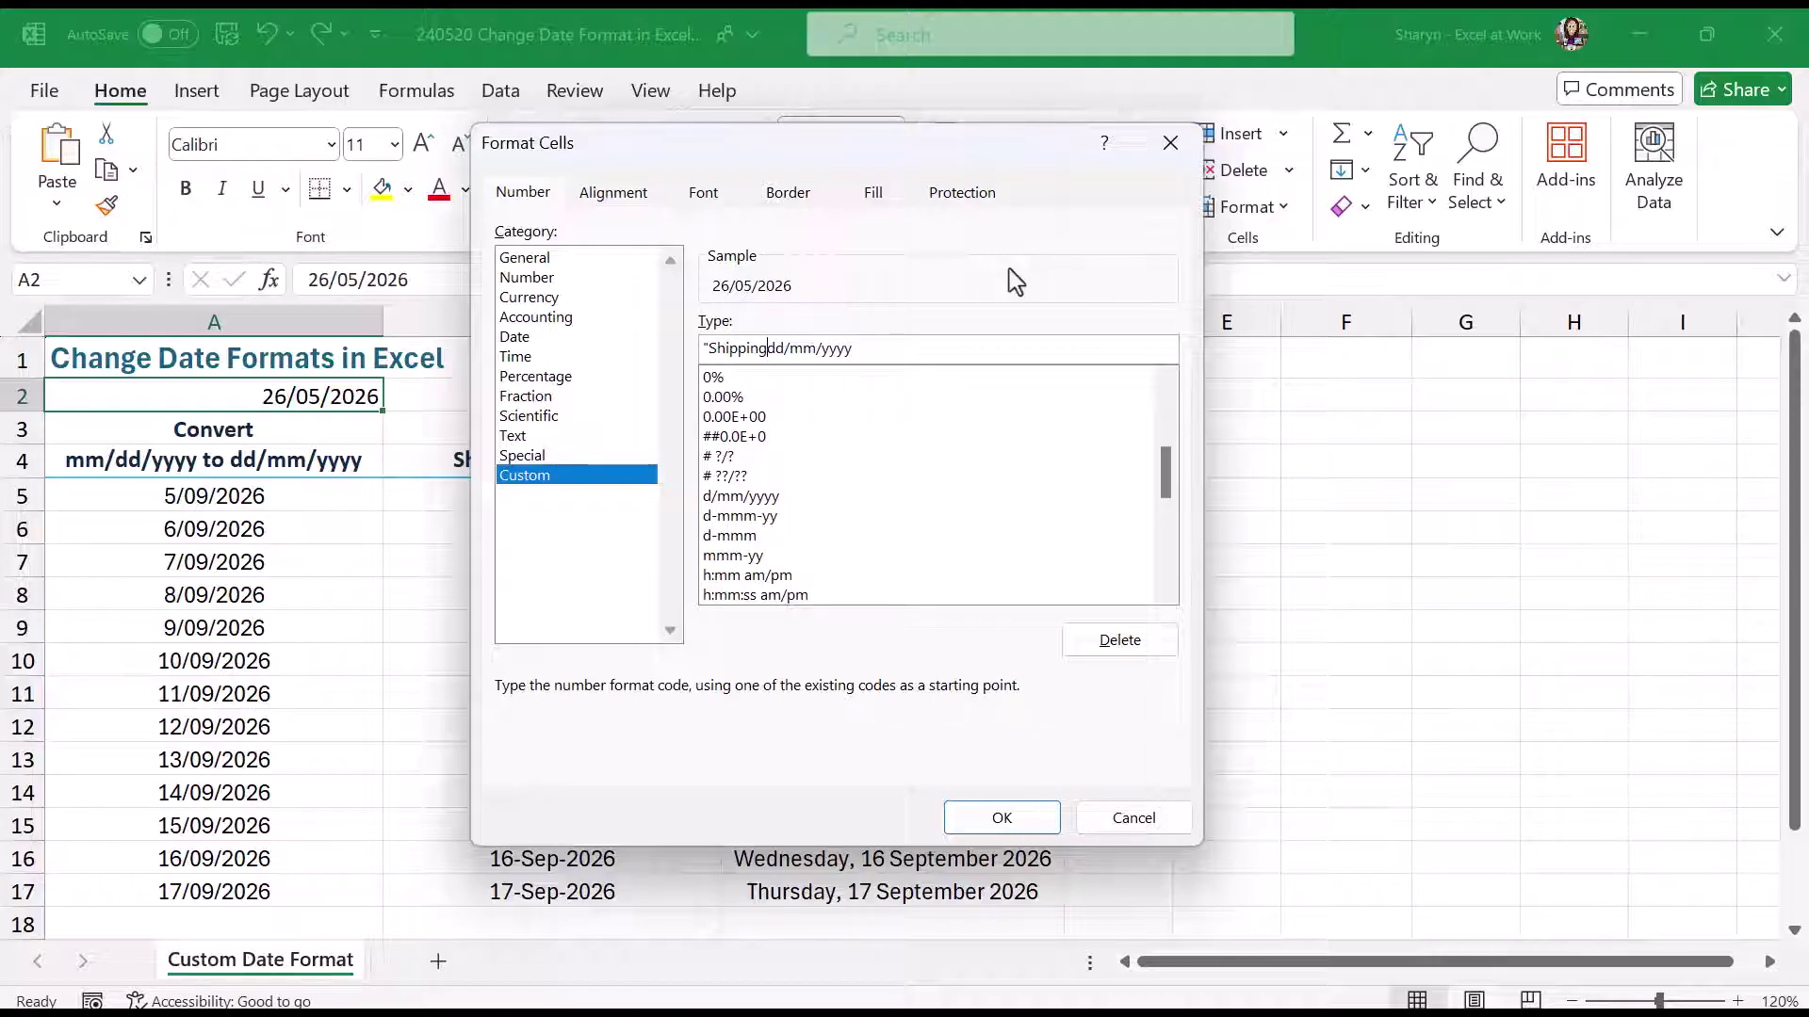
type(" Date:")
type("\"")
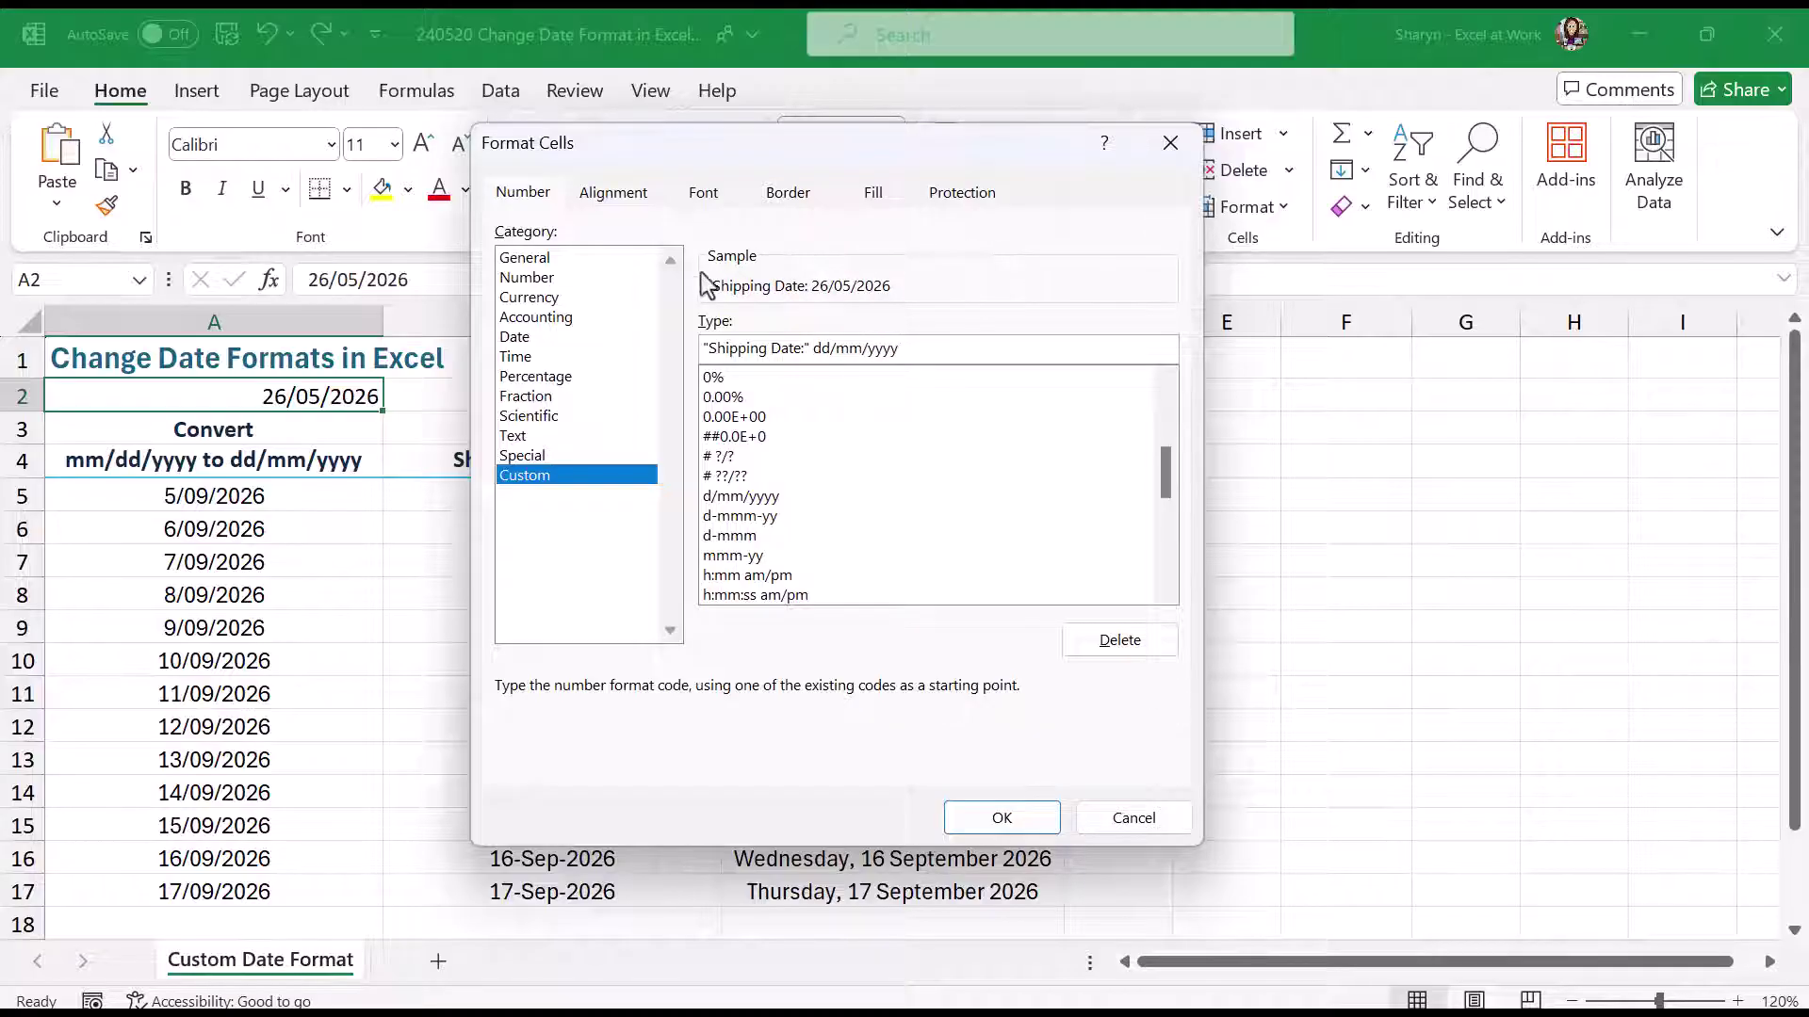
- Apply the Shipping Date custom format to A2 and enter the date 27/06/2026
left_click(1002, 818)
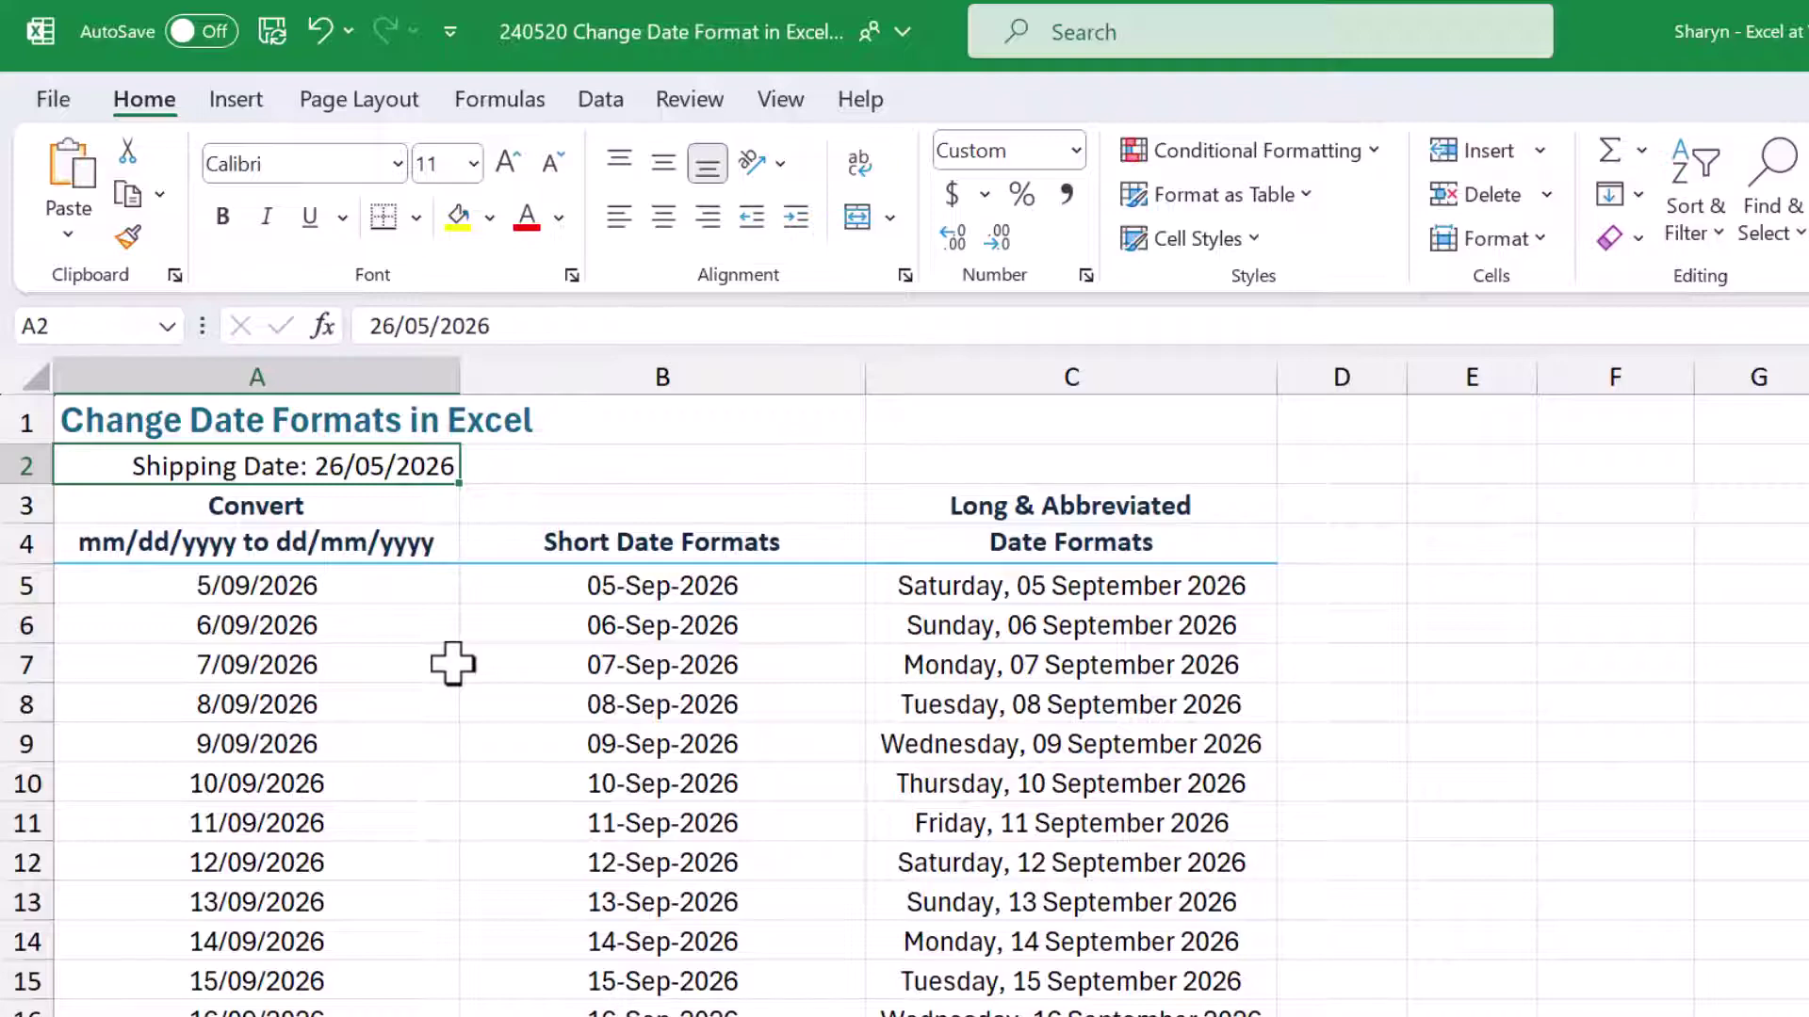
type("27/06")
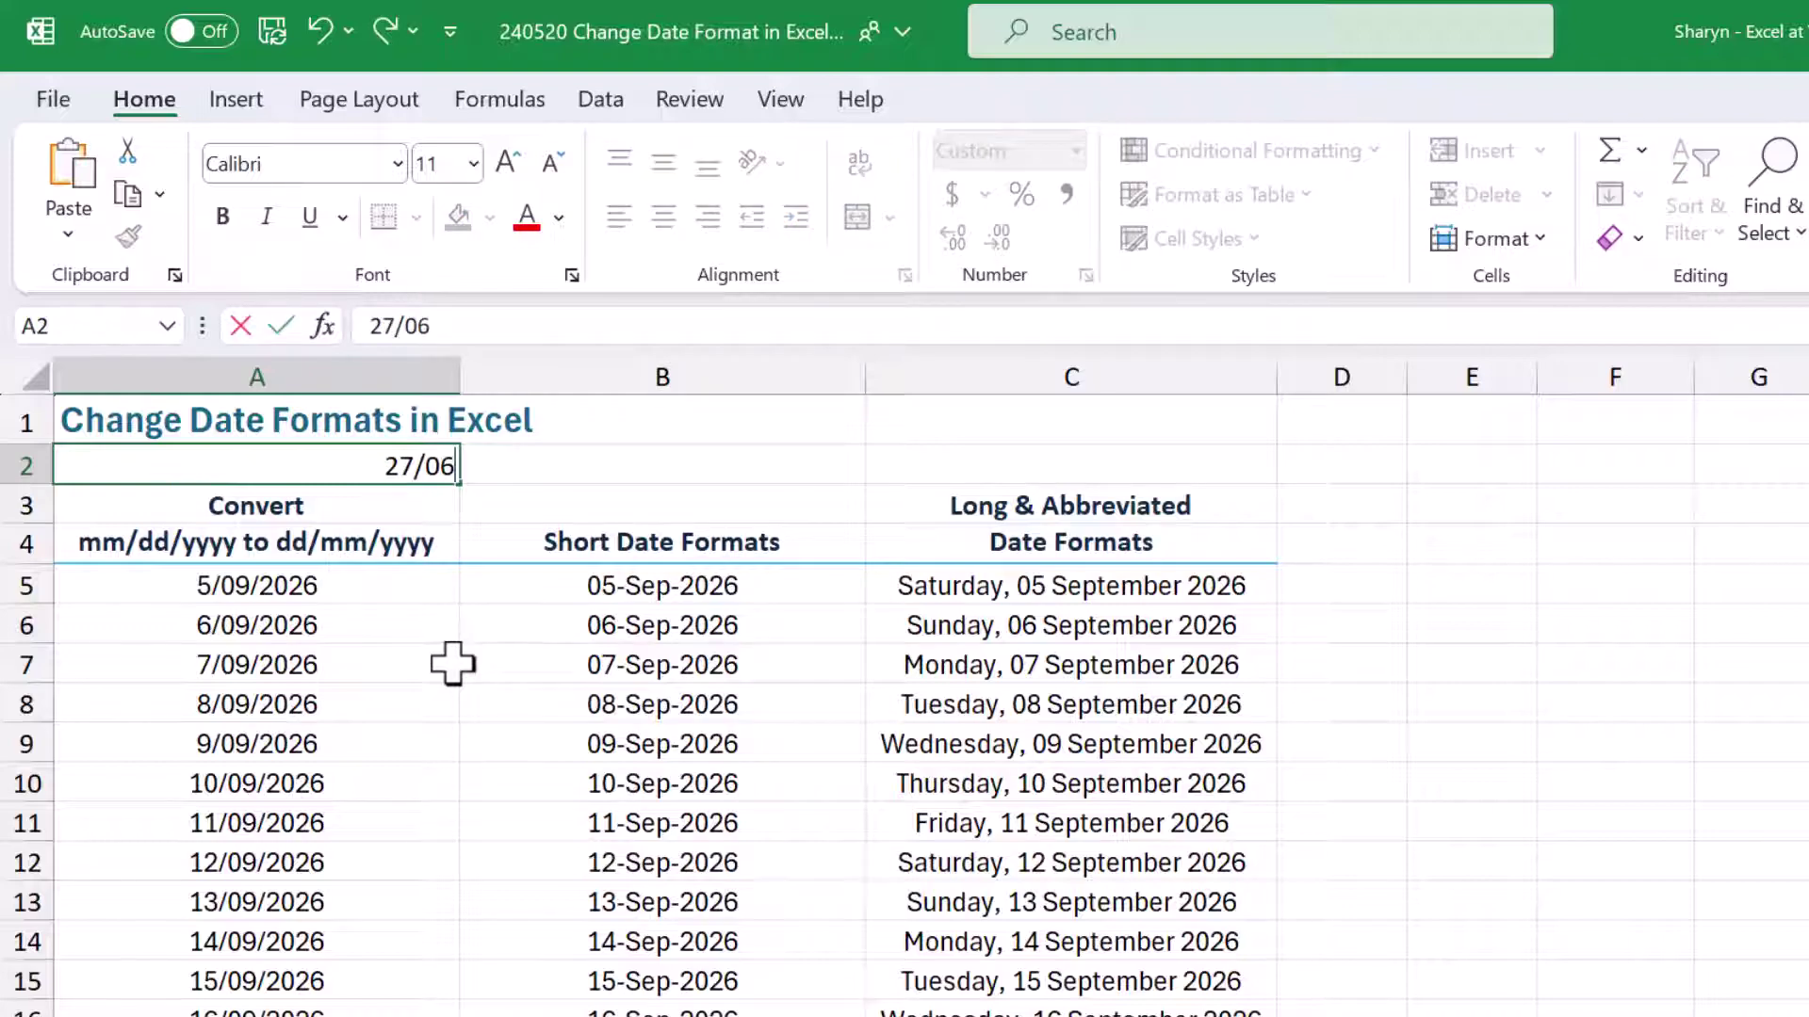
type("/202")
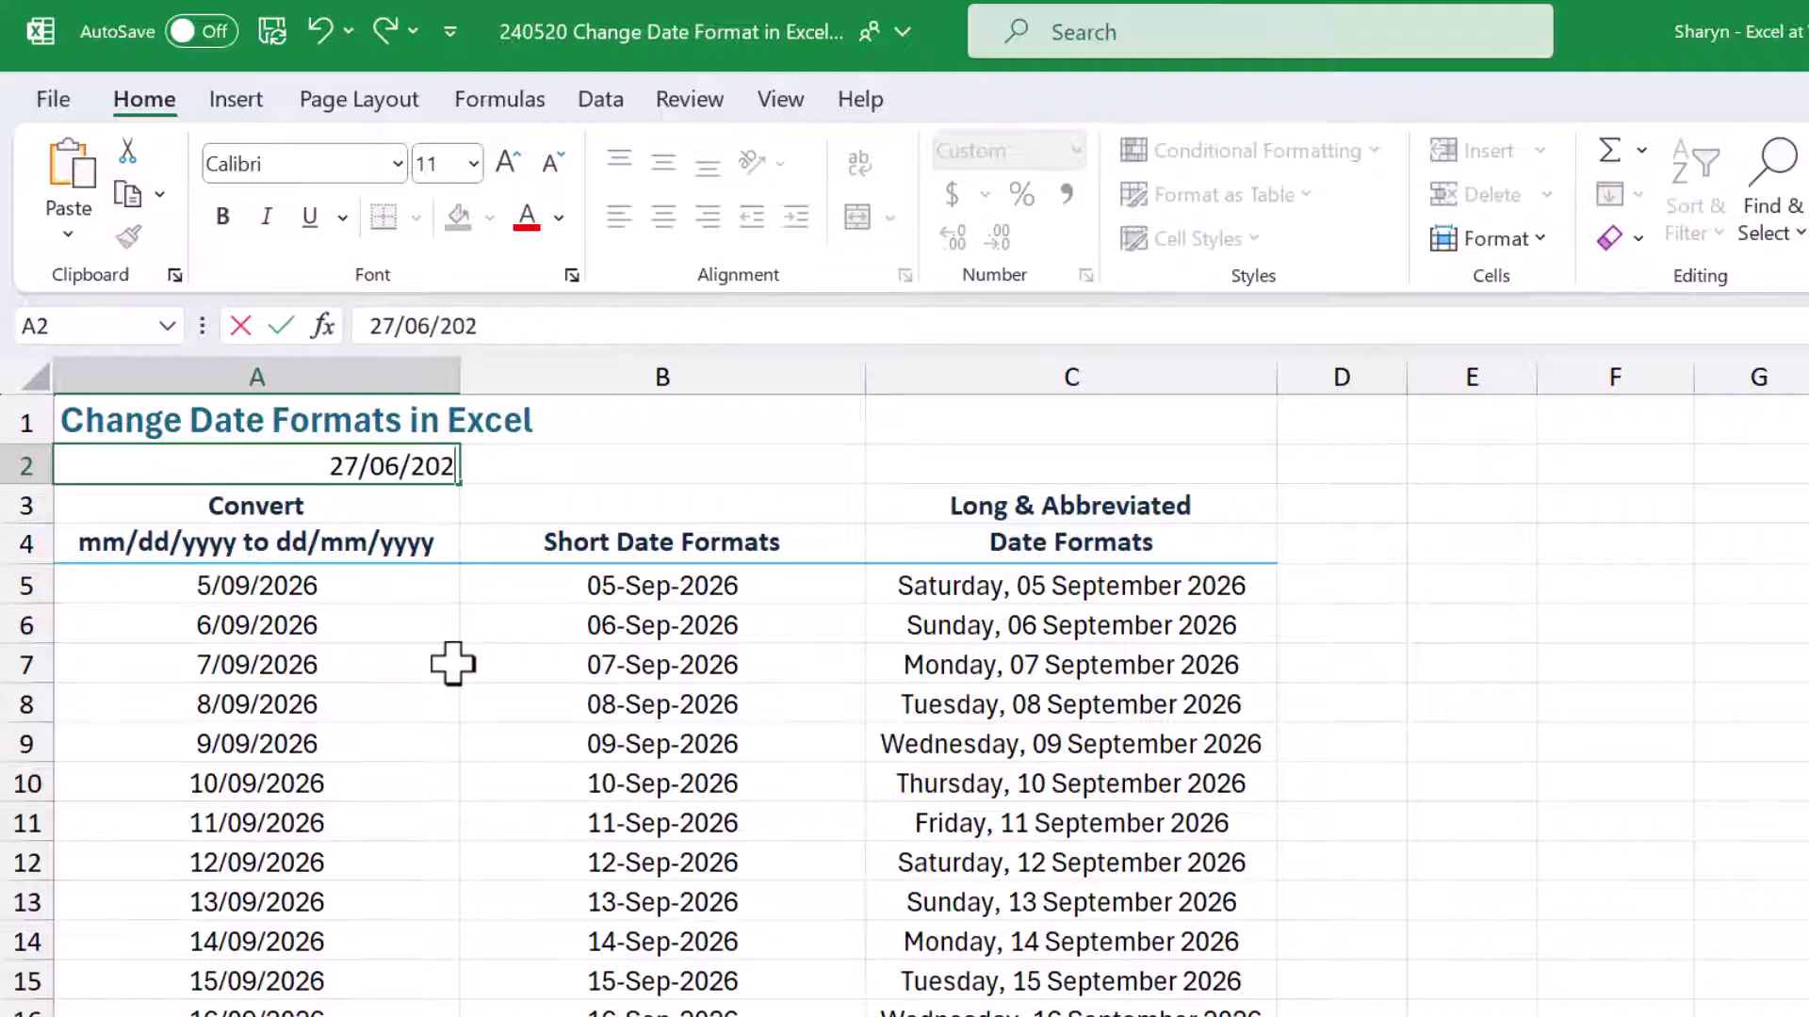
type("6")
key("Return")
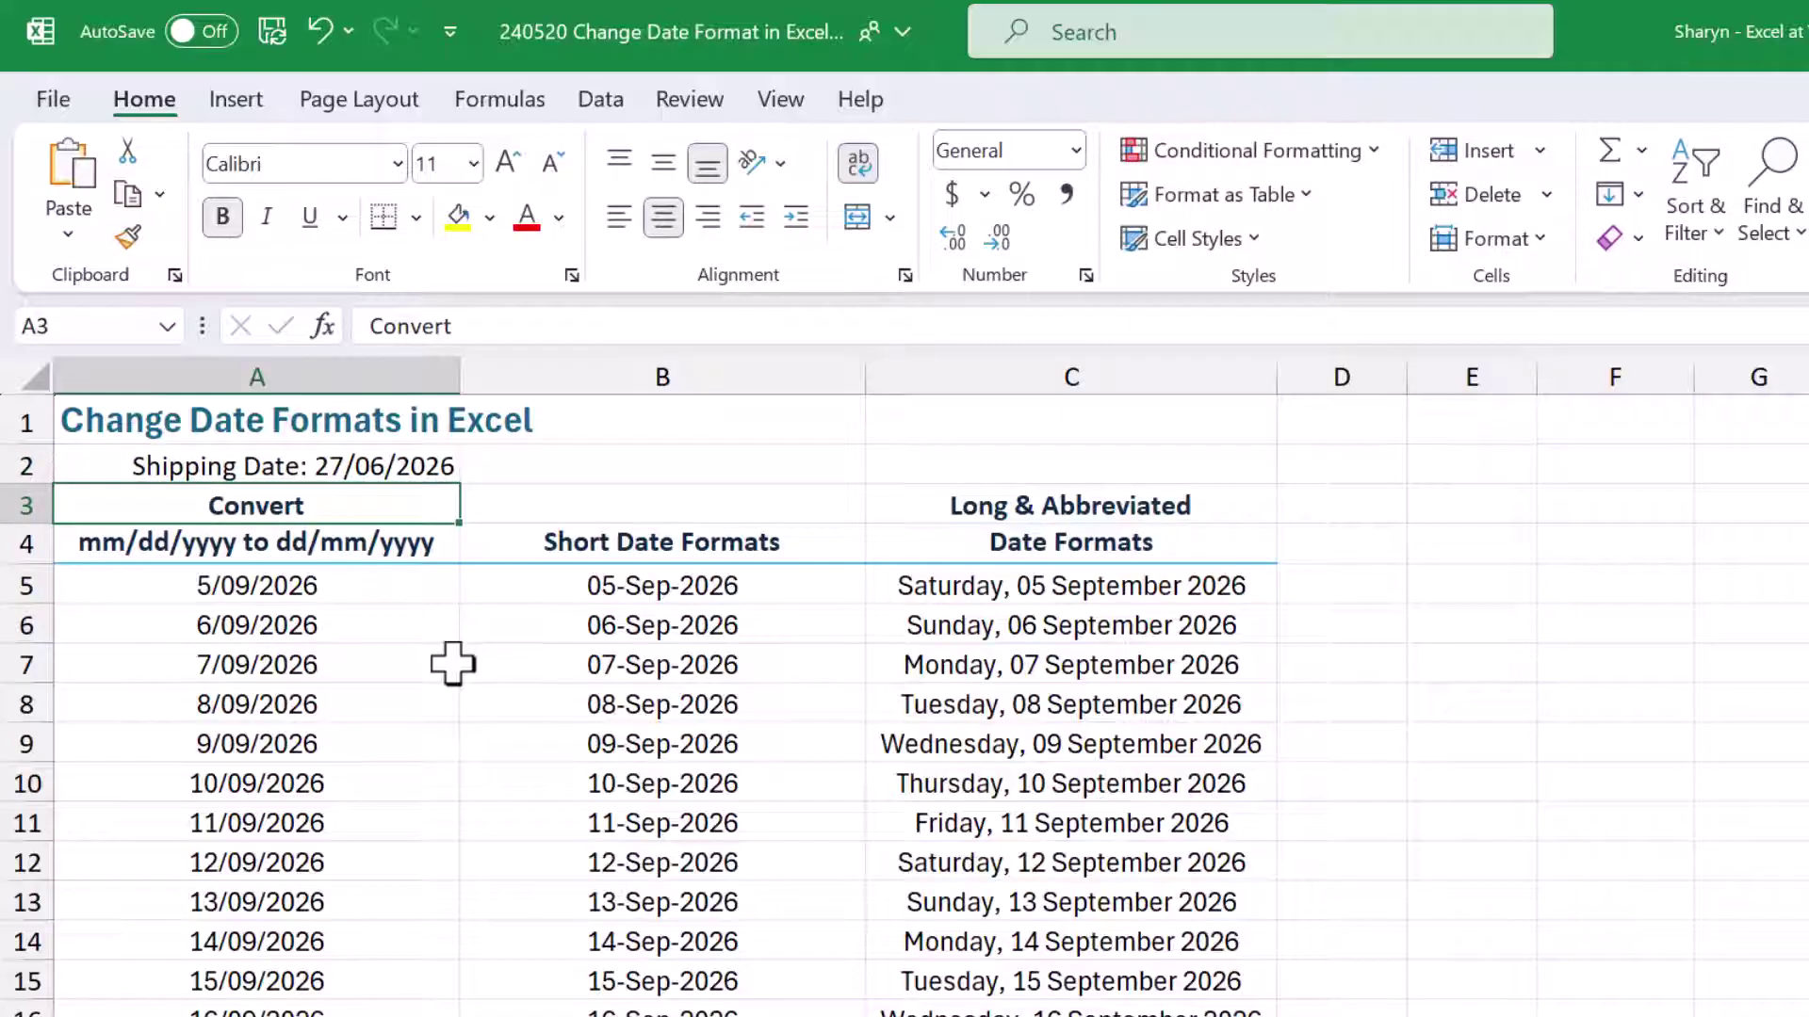